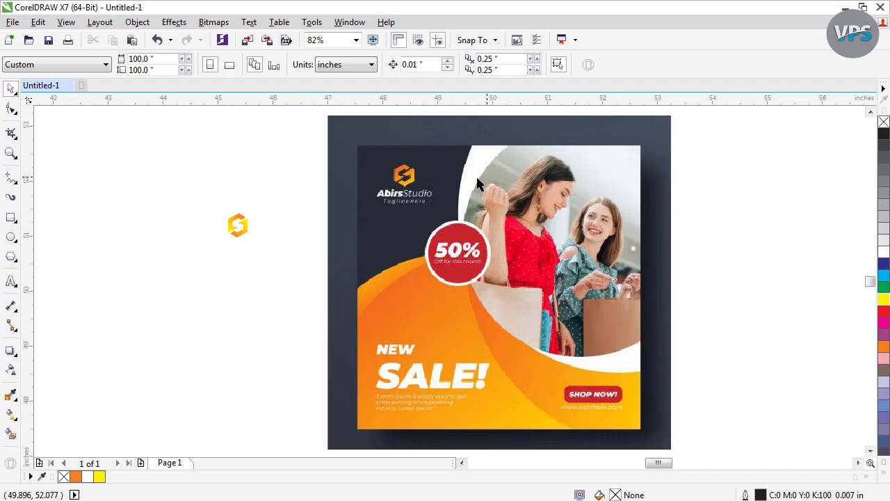
- Draw a rectangle about 5.12 × 5.18 inches over the inner area of the reference poster
left_click(11, 238)
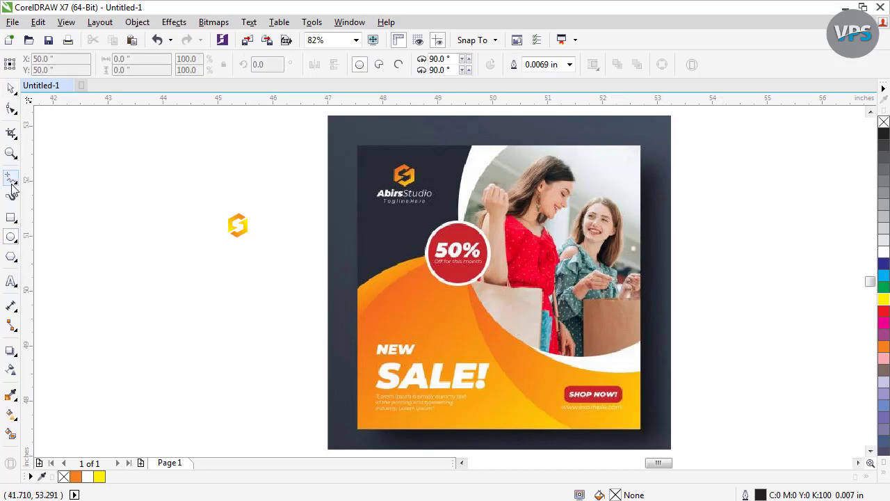
left_click(10, 222)
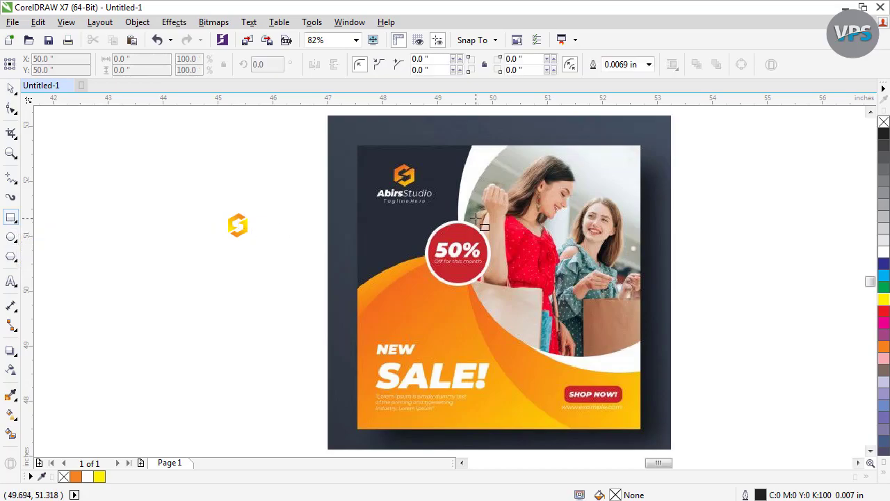
left_click_drag(359, 146, 640, 428)
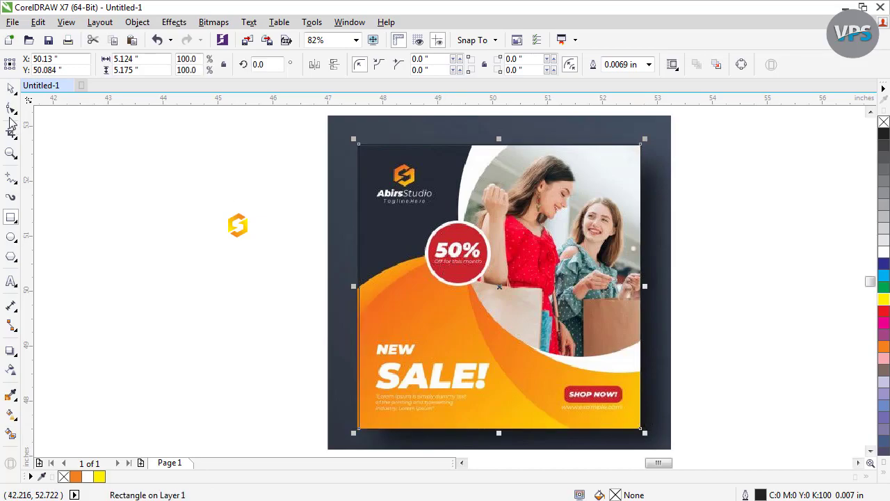
left_click(11, 90)
left_click(787, 250)
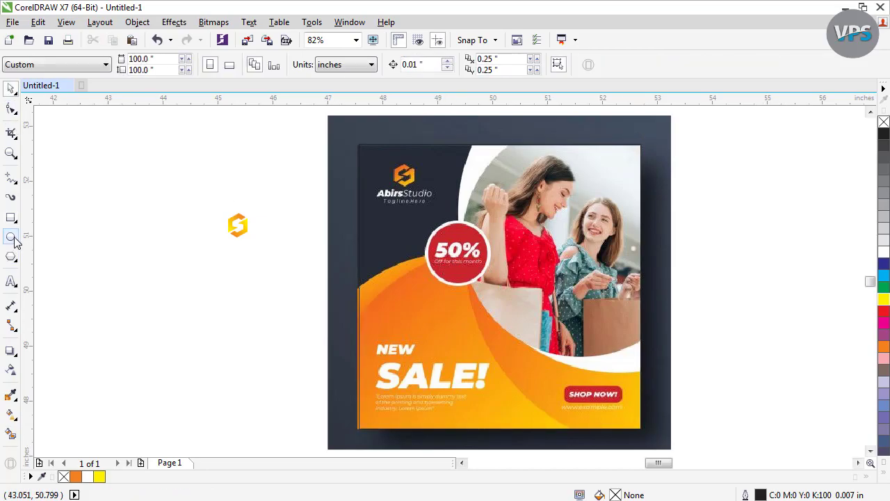
- Draw a circle about 4.34 inches across over the photo and move it to meet the photo's lower curved edge
left_click(10, 237)
mouse_move(661, 137)
left_mouse_down()
mouse_move(601, 251)
mouse_move(494, 344)
mouse_move(487, 339)
mouse_move(497, 358)
mouse_move(483, 369)
left_mouse_up()
left_click(10, 89)
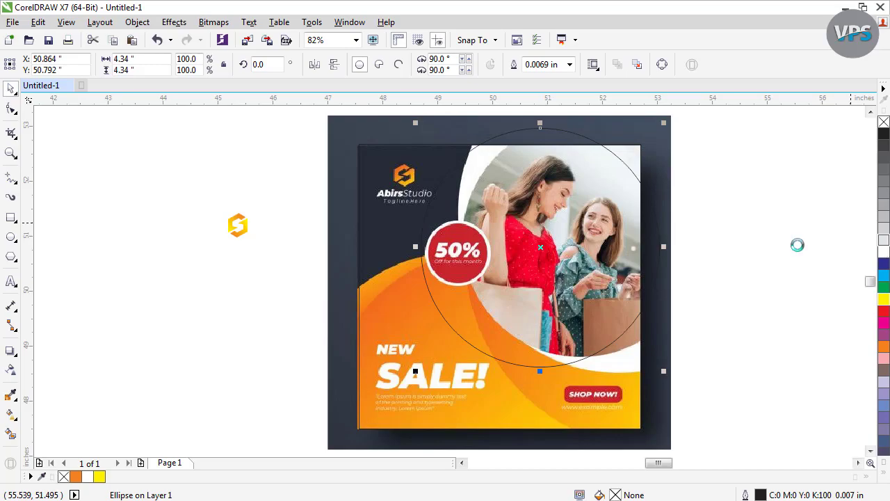
left_click(884, 240)
key("ctrl+z")
left_click_drag(508, 174, 559, 166)
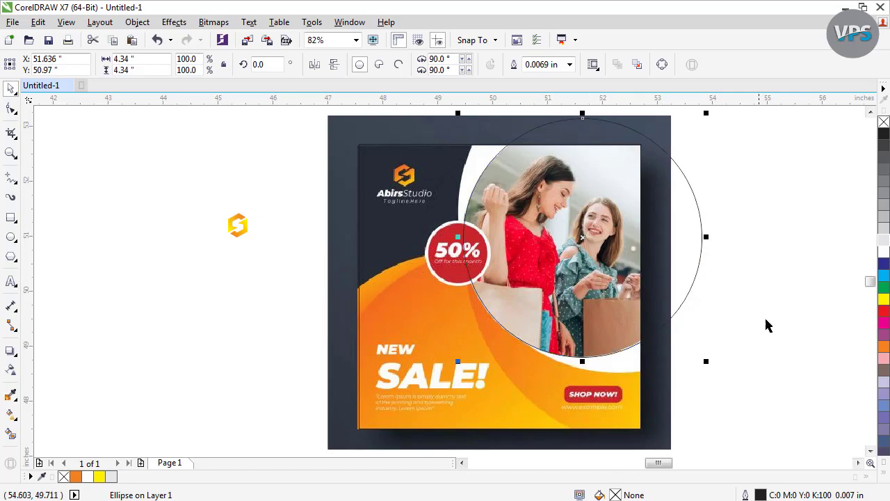
- Reshape the circle into an ellipse about 4.44 × 5.2 inches and rotate it about 39.6 degrees
left_click_drag(706, 362, 731, 387)
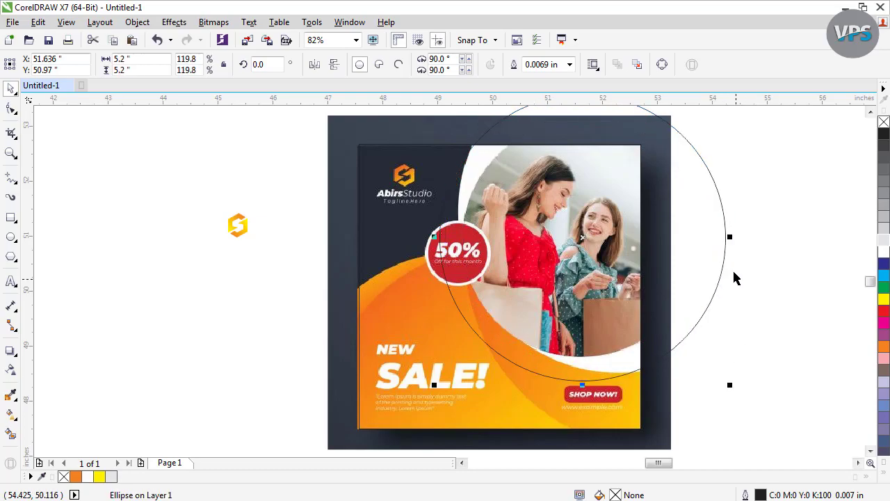
left_click_drag(729, 237, 704, 238)
left_click(739, 262)
left_click(691, 255)
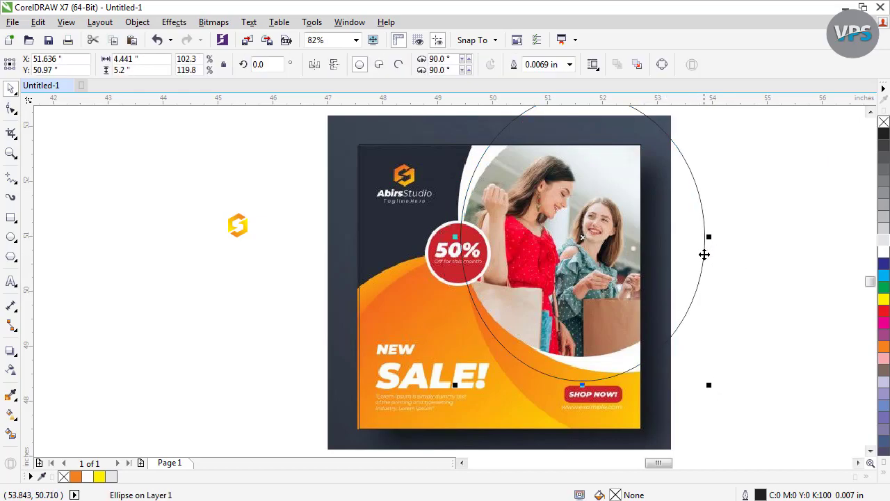
left_click(700, 256)
left_click_drag(710, 386, 783, 272)
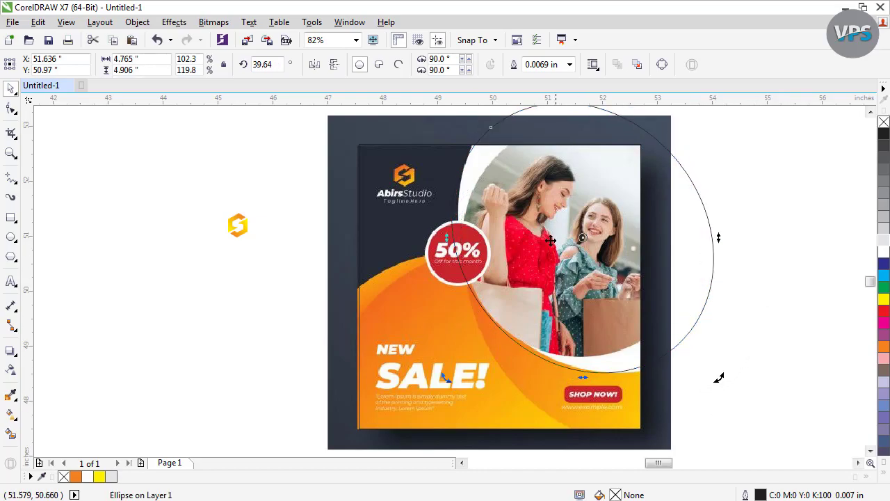
- Enlarge the rotated ellipse to about 5.05 × 5.2 inches and nudge it onto the outer edge of the white band
mouse_move(560, 185)
left_mouse_down()
mouse_move(565, 176)
mouse_move(561, 183)
left_mouse_up()
left_click(783, 290)
left_click(656, 283)
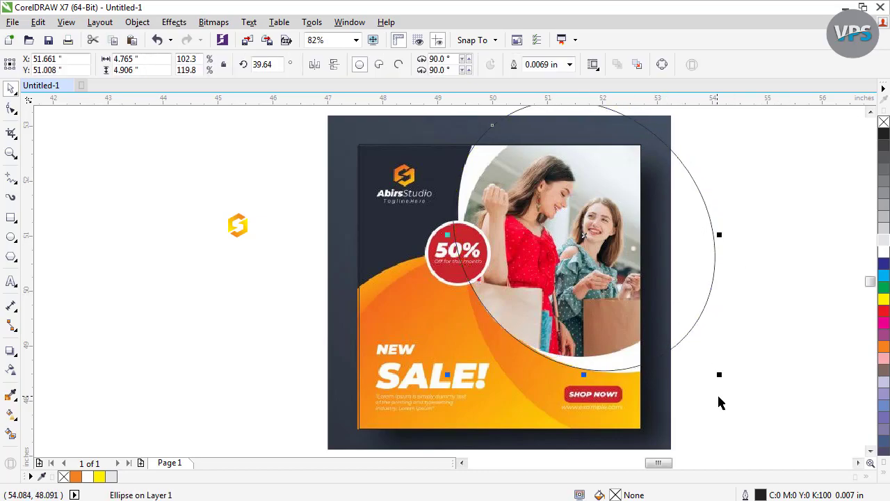
left_click_drag(721, 374, 739, 381)
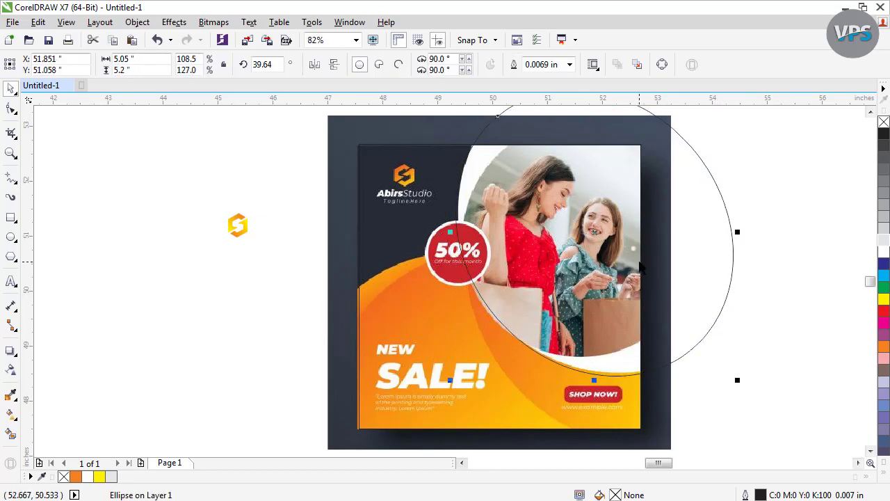
left_click(641, 269)
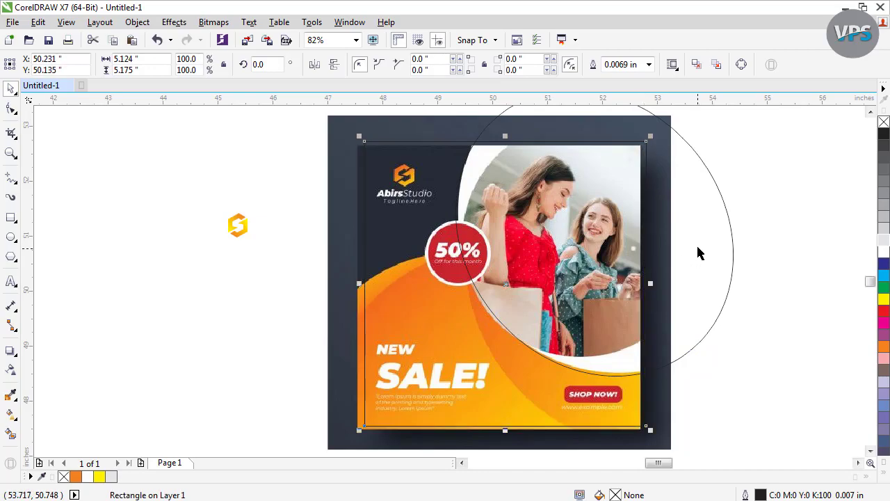
left_click(684, 212)
left_click_drag(683, 213, 686, 213)
left_click(749, 221)
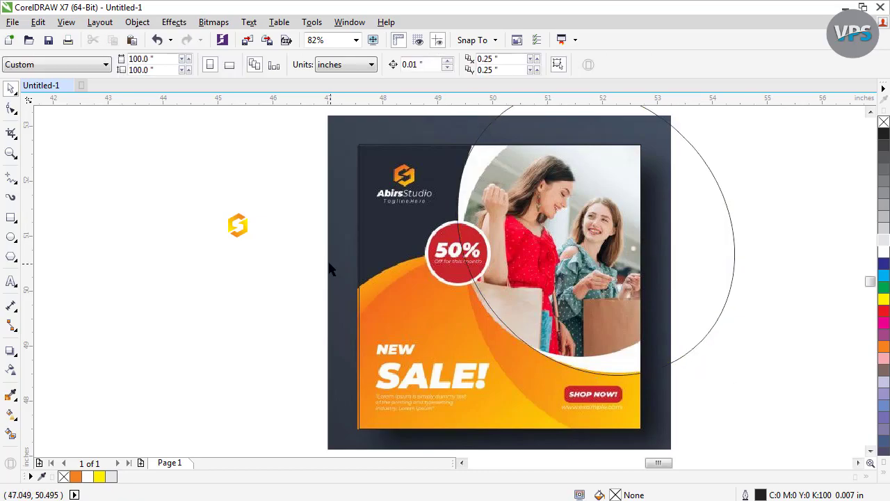
- Draw a second circle about 3.53 inches across and move it over the photo inside the ellipse
left_click(11, 238)
left_click_drag(617, 171, 414, 375)
left_click(11, 89)
left_click_drag(537, 216, 573, 173)
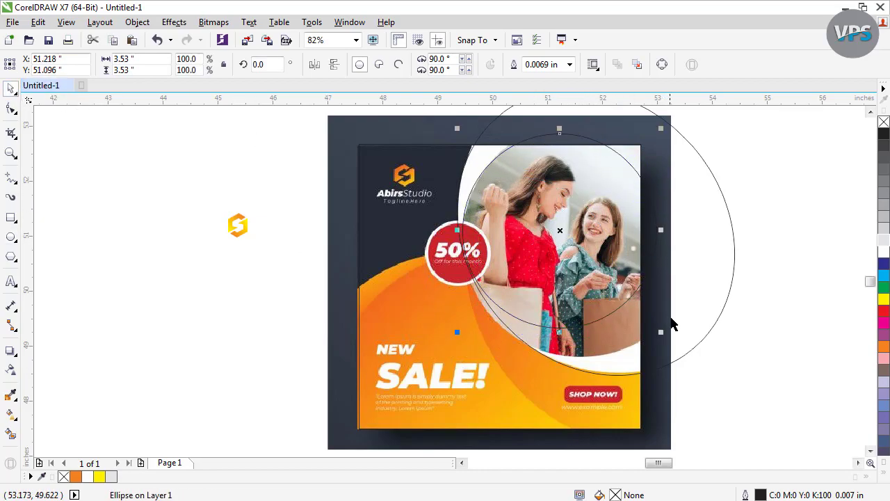
- Enlarge the inner circle to about 4.2 inches across and position it along the photo's curved edge
left_click_drag(660, 331, 690, 361)
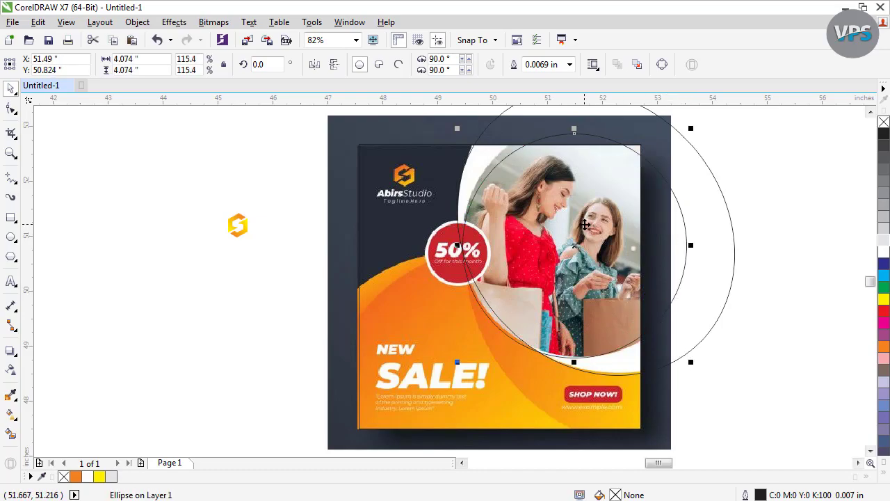
left_click_drag(586, 223, 578, 215)
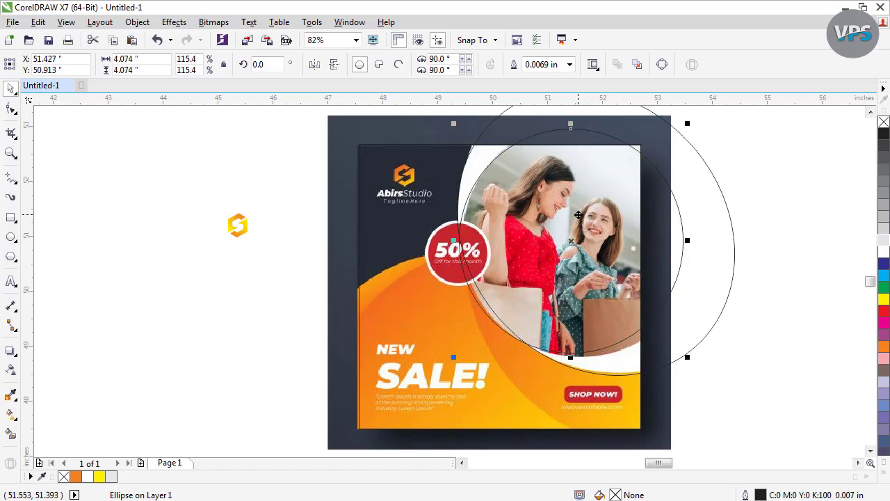
left_click(768, 183)
left_click(629, 218)
mouse_move(688, 355)
left_mouse_down()
mouse_move(693, 361)
mouse_move(700, 351)
left_mouse_up()
left_click_drag(596, 240, 594, 246)
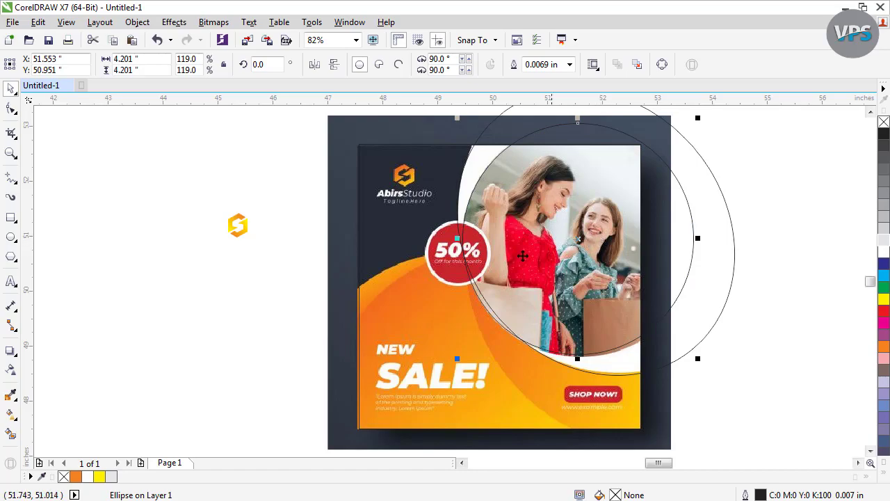
left_click(791, 209)
- Try a light fill on the large ellipse and undo it
left_click(491, 142)
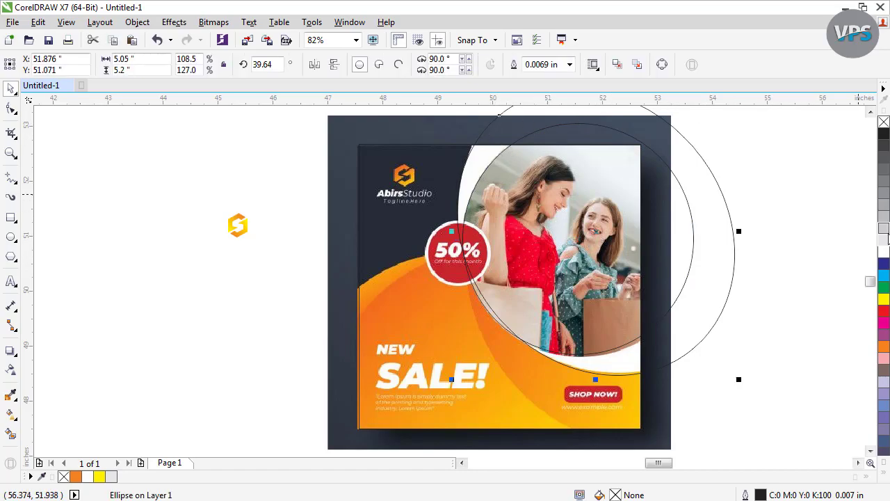
left_click(884, 241)
left_click(634, 201)
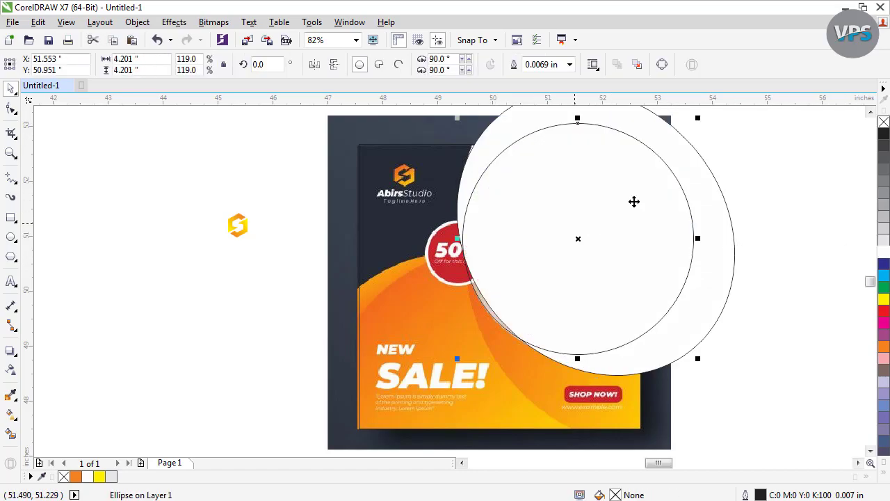
key("ctrl+z")
- Nudge the inner circle slightly within the larger ellipse
left_click(811, 235)
left_click_drag(489, 266, 493, 264)
left_click(760, 218)
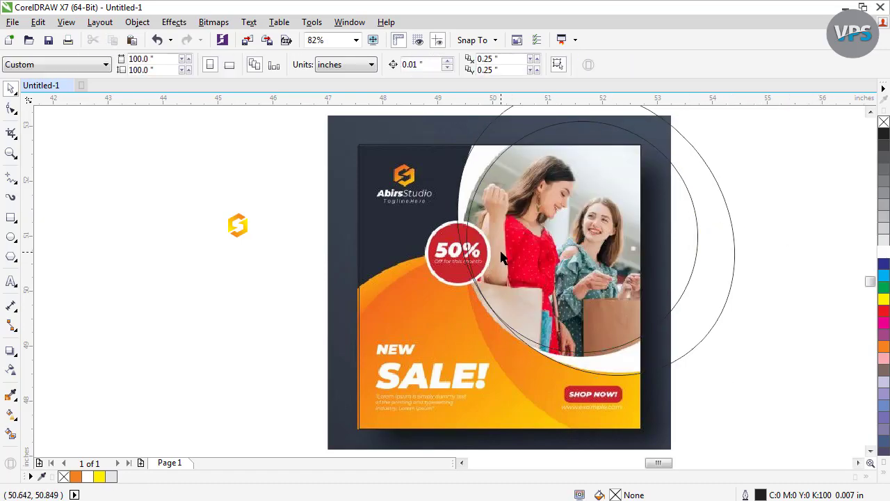
- Draw a circle about 1.05 inches across in the empty space beside the poster and fill it red
left_click_drag(340, 326, 321, 329)
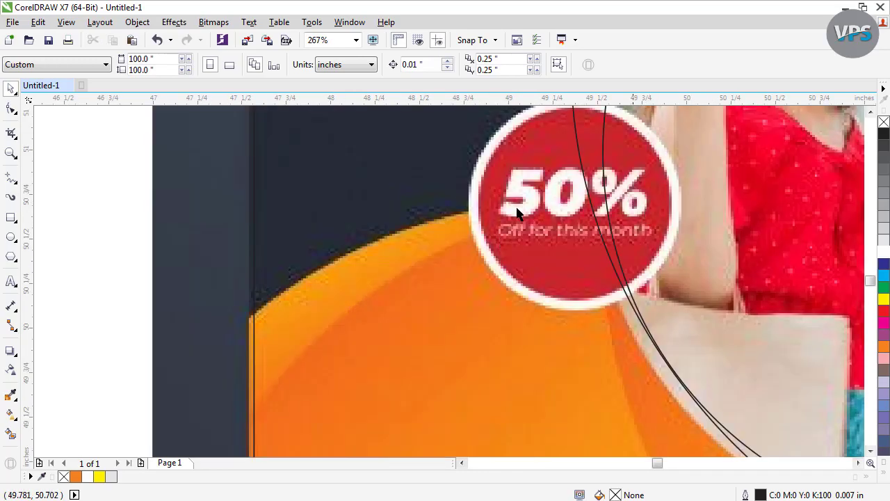
scroll(536, 234, "down", 2)
left_click_drag(625, 148, 299, 336)
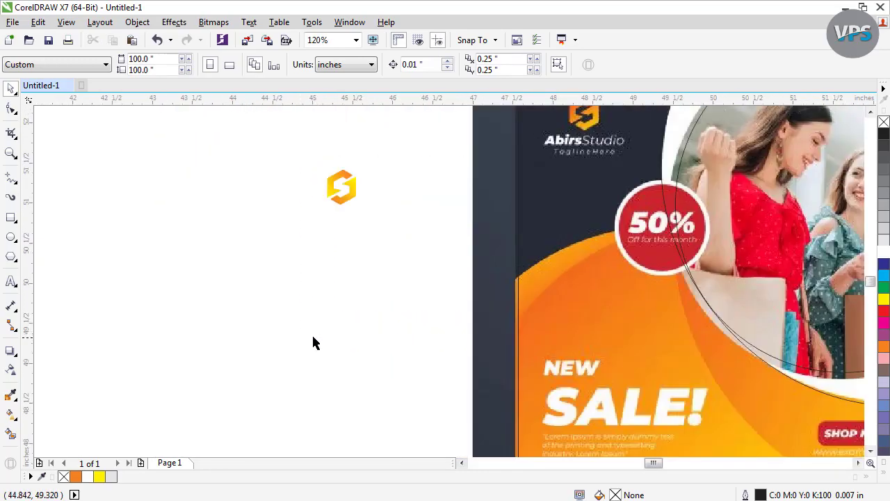
left_click(11, 237)
left_click_drag(445, 235, 376, 306)
left_click(11, 89)
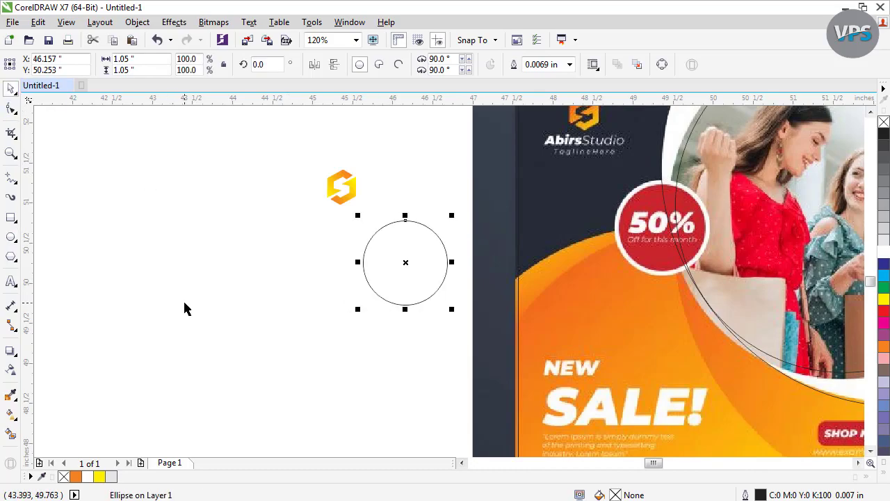
left_click(884, 312)
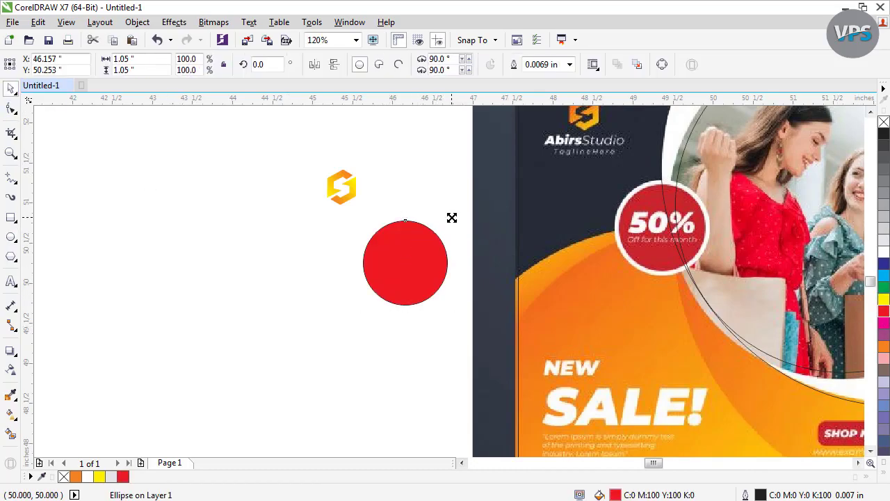
- Add a concentric copy about 0.89 inches across inside the red circle and fill the outer circle with 20% black
left_click_drag(450, 218, 446, 223)
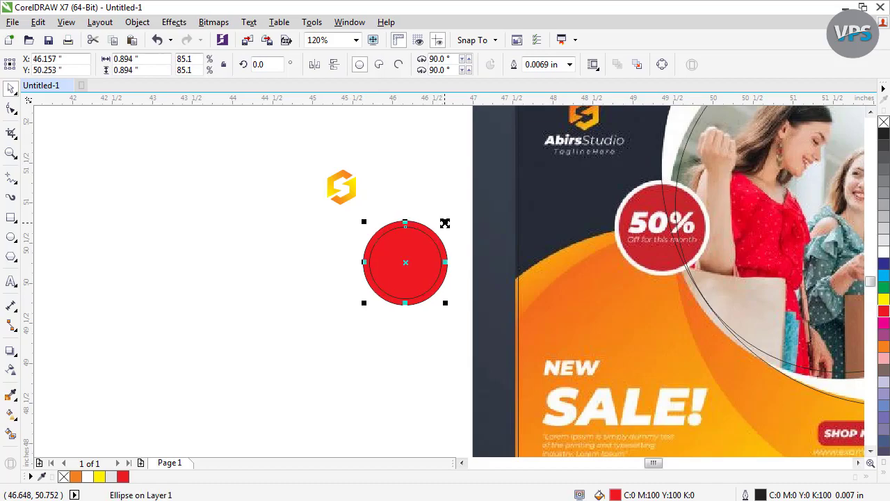
left_click(331, 309)
left_click(397, 270)
key("ctrl+z")
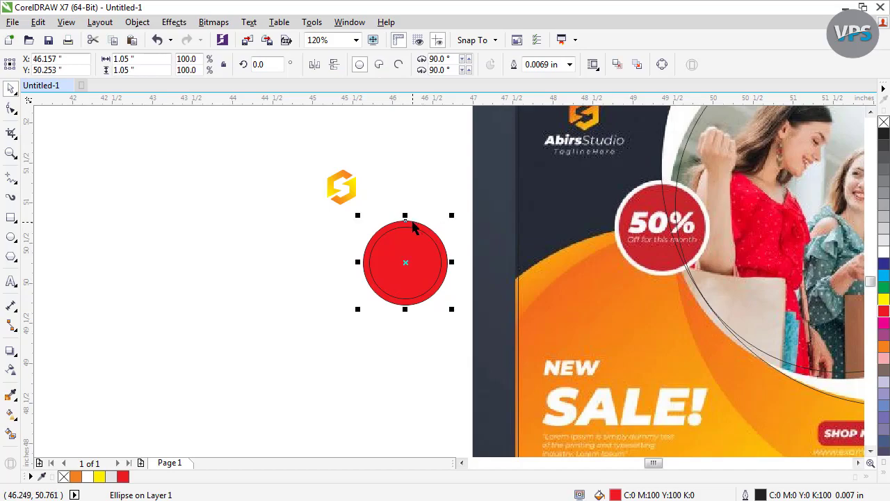
left_click(883, 235)
- Remove the outlines from both the grey outer circle and the red inner circle
left_click(569, 64)
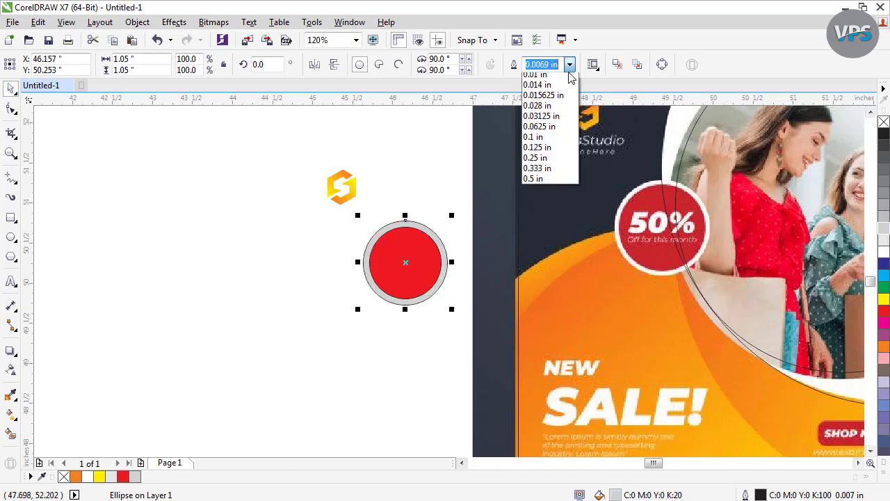
left_click(539, 78)
left_click(412, 282)
left_click(569, 64)
left_click(539, 79)
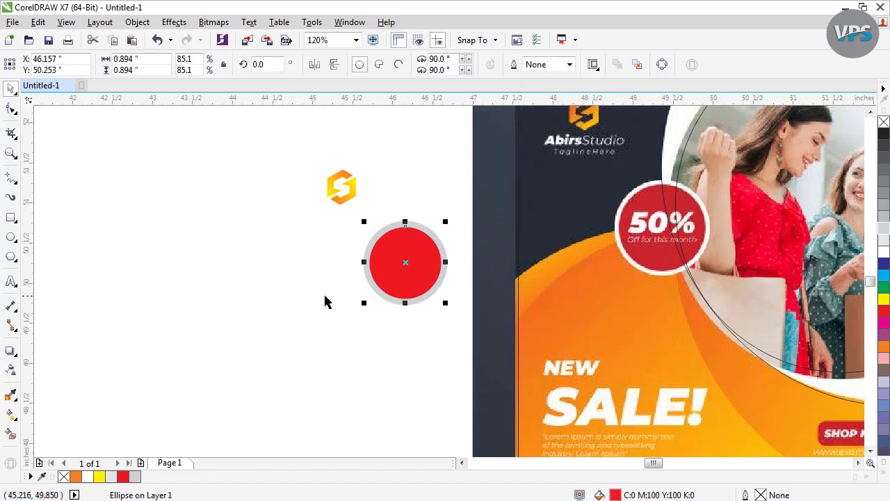
- Add artistic text beside the badge reading "50%" on one line and "Gift for this Month" on the next
key("F8")
left_click(185, 263)
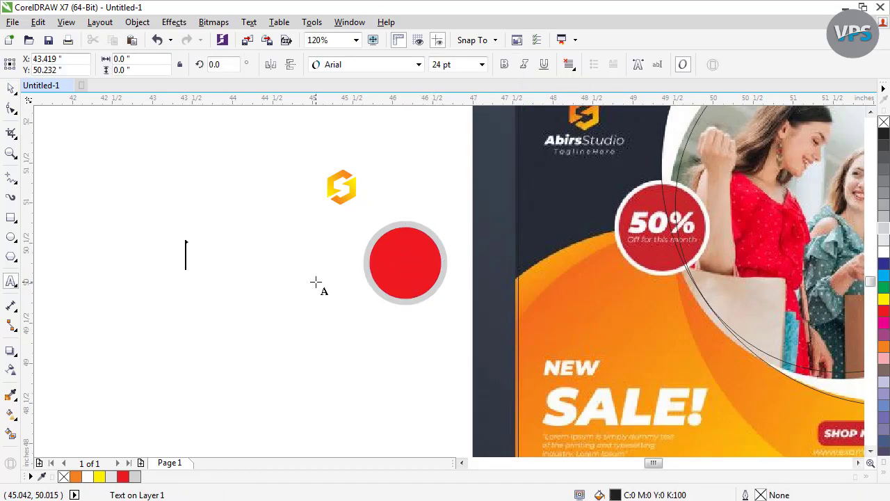
type("50")
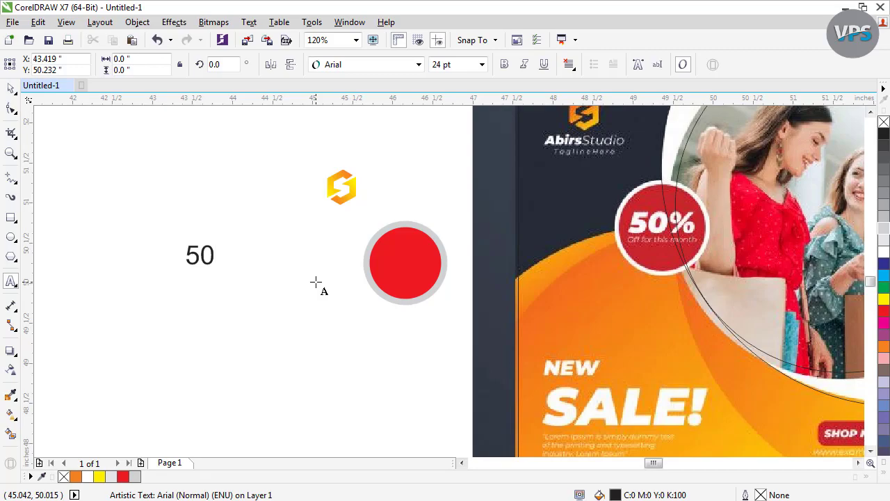
type("%")
key("Return")
type("Gift")
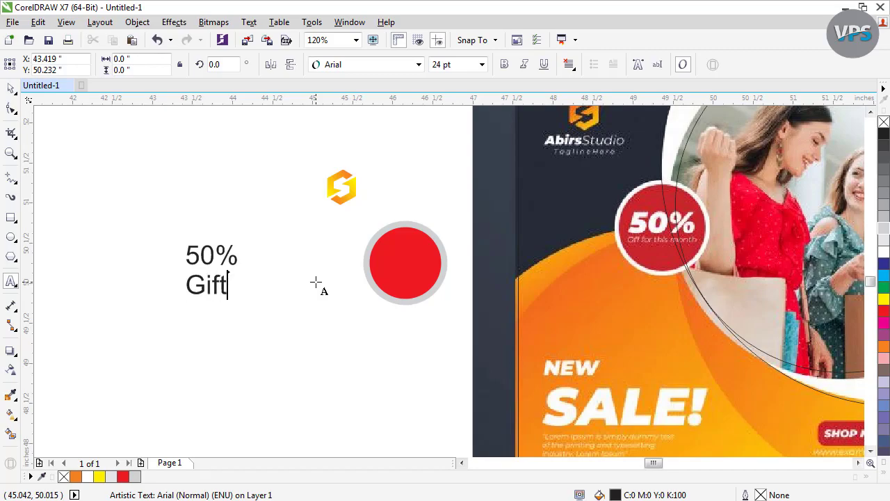
type(" for this Month")
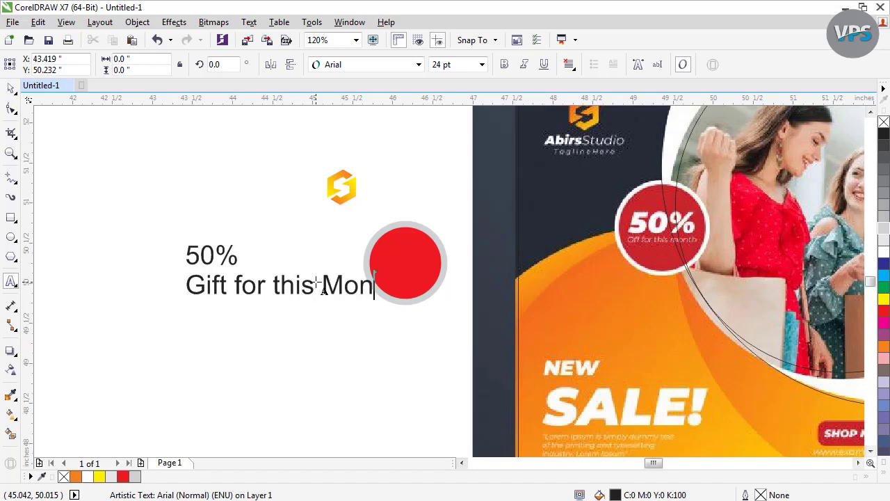
key("ctrl+space")
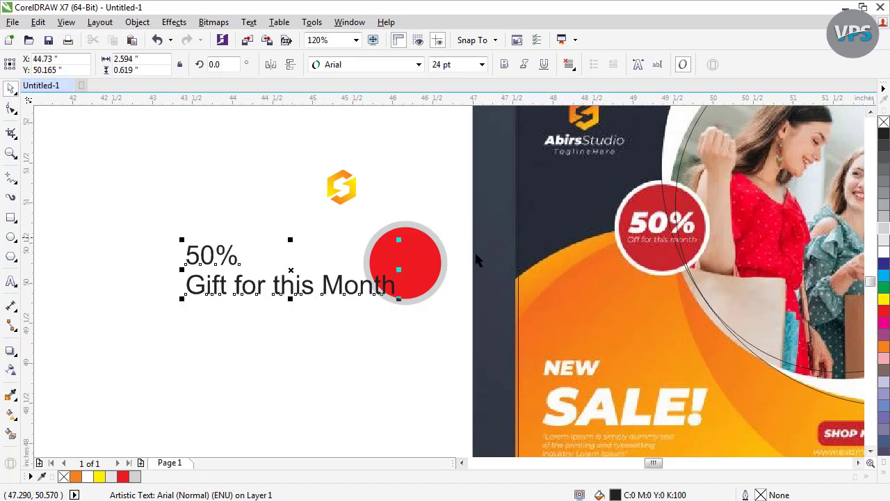
- Set the text's font to Swis721 BlkCn BT, move it away from the badge and break its two lines apart
left_click(420, 64)
left_click(407, 114)
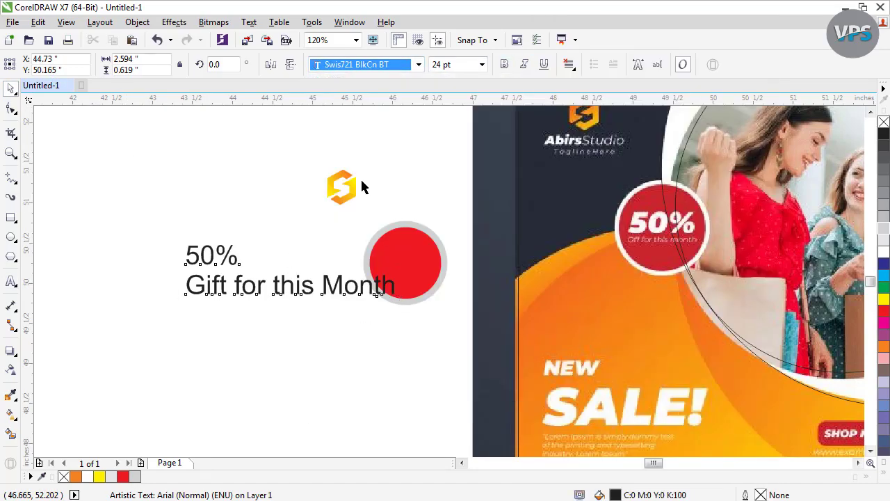
left_click_drag(217, 252, 168, 251)
key("ctrl+k")
left_click(167, 252)
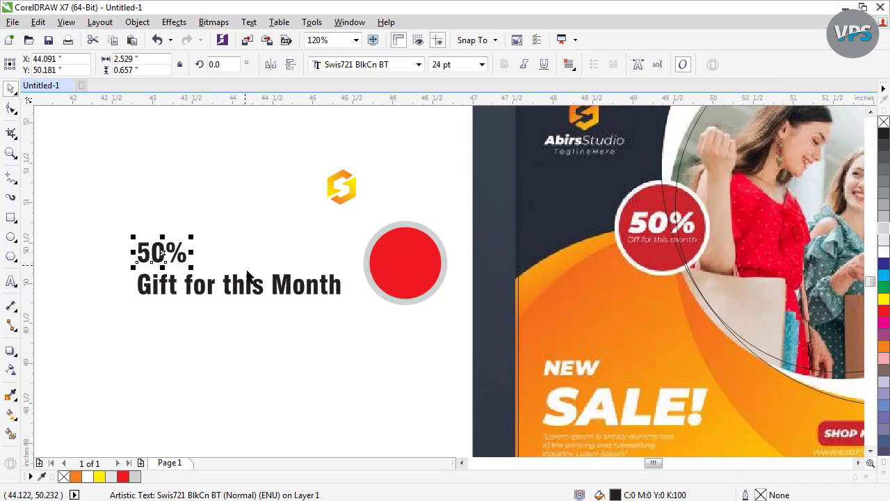
- Set the "Gift for this Month" line's font to CommercialScript BT and centre it horizontally with the "50%" line
left_click(201, 292)
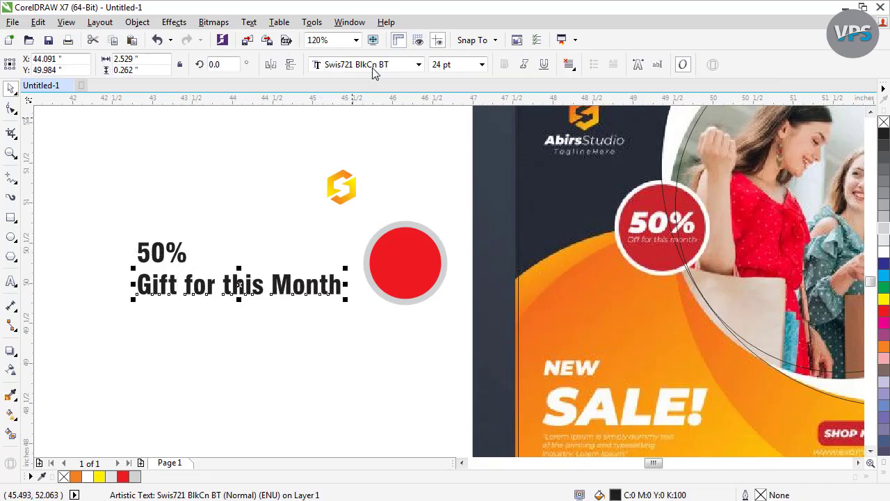
left_click(420, 65)
left_click(375, 133)
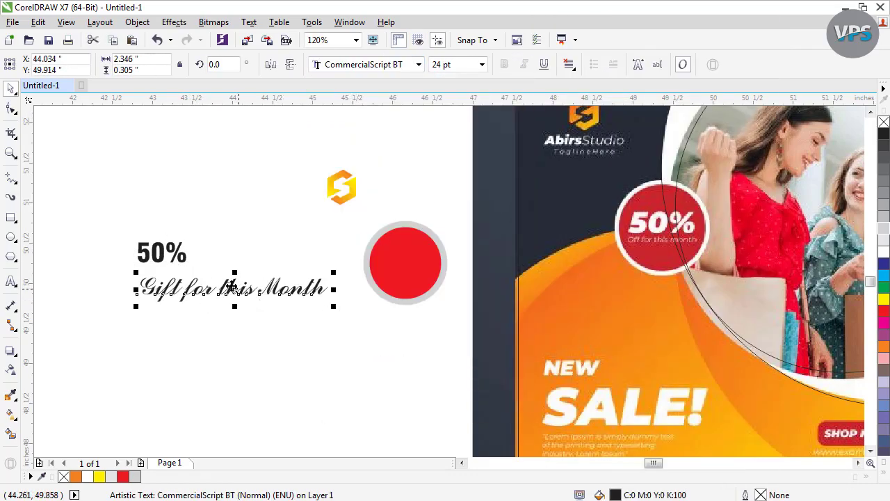
left_click(179, 259, "shift")
key("c")
left_click(294, 350)
- Shrink the "Gift for this Month" line and move both text lines onto the red circle of the badge
left_click(242, 292)
left_click_drag(263, 309, 189, 272)
left_click_drag(220, 213, 112, 290)
left_click_drag(143, 259, 386, 261)
scroll(337, 323, "up", 3)
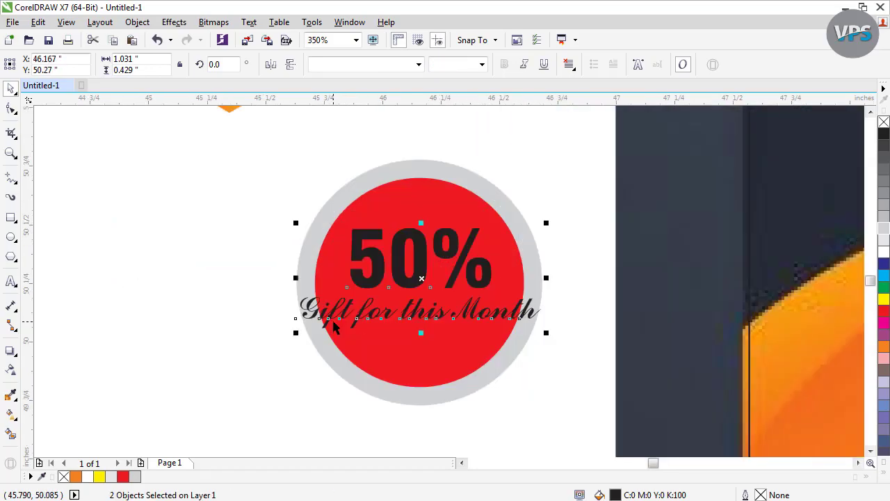
- Scale both badge text lines down to about 0.67 inches wide and raise "50%" slightly above the script line
left_click_drag(551, 335, 507, 333)
left_click(560, 324)
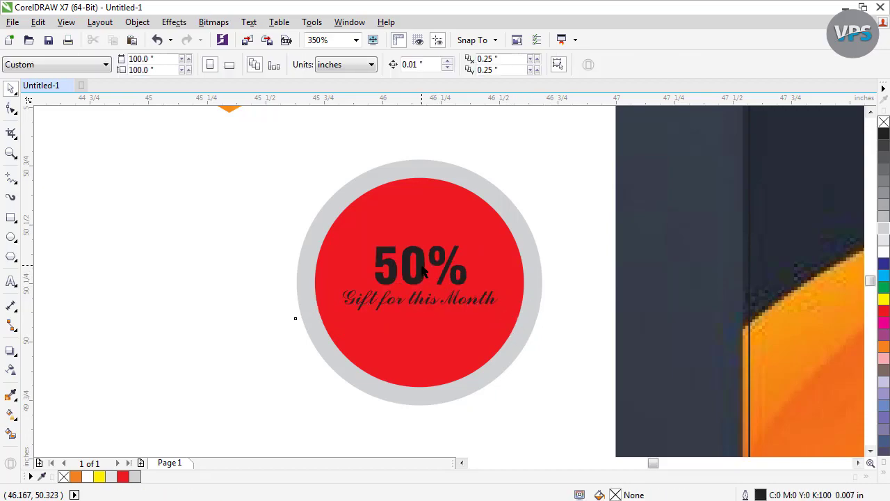
left_click(424, 271)
left_click_drag(424, 271, 421, 257)
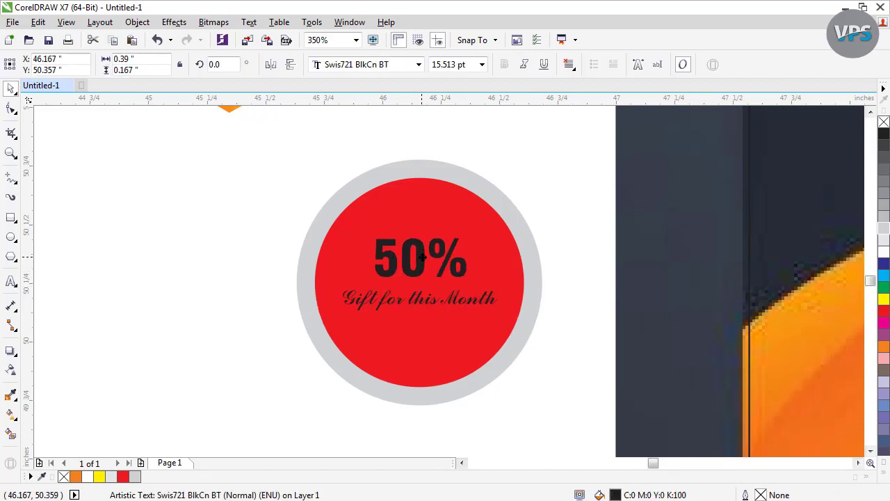
- Centre both text lines horizontally on the badge circle and fill them with white
left_click(442, 299, "shift")
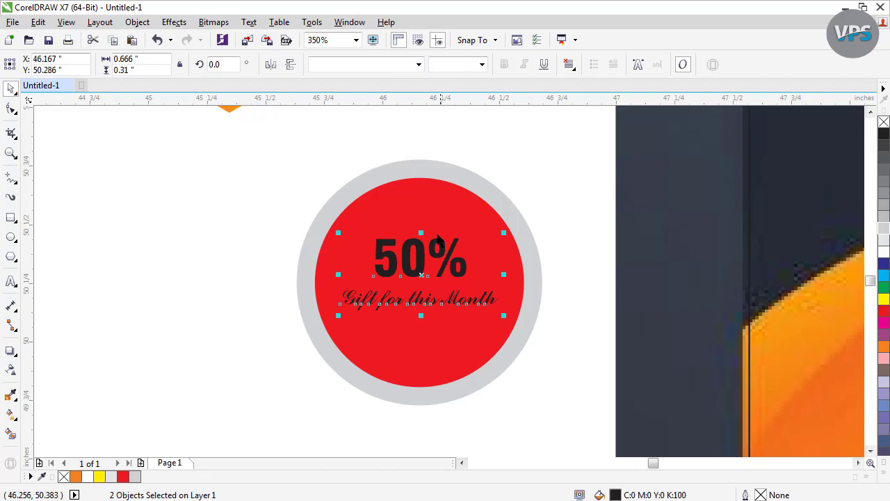
left_click(427, 205, "shift")
key("c")
key("e")
left_click(533, 207)
key("ctrl+z")
left_click_drag(557, 205, 341, 353)
left_click(884, 251)
- Darken the inner red circle's fill to C0 M100 Y100 K30
left_click(412, 278)
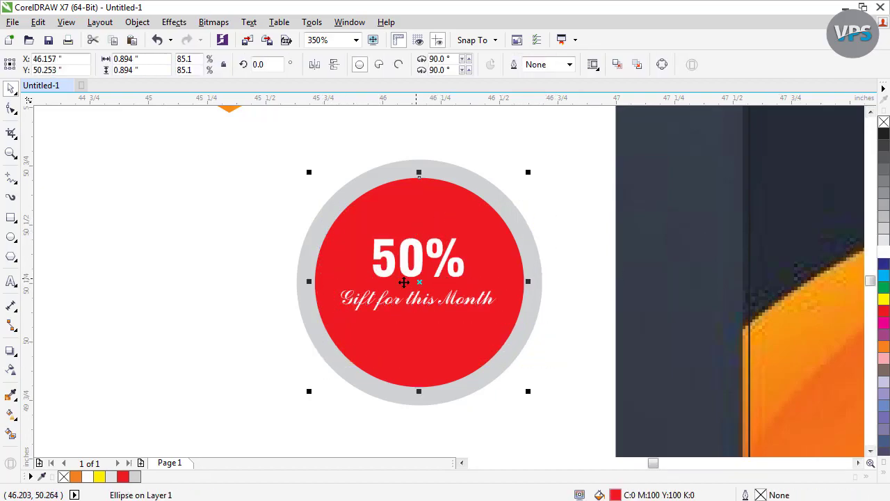
left_click(400, 306)
scroll(399, 305, "down", 2)
key("F2")
left_click_drag(328, 232, 700, 342)
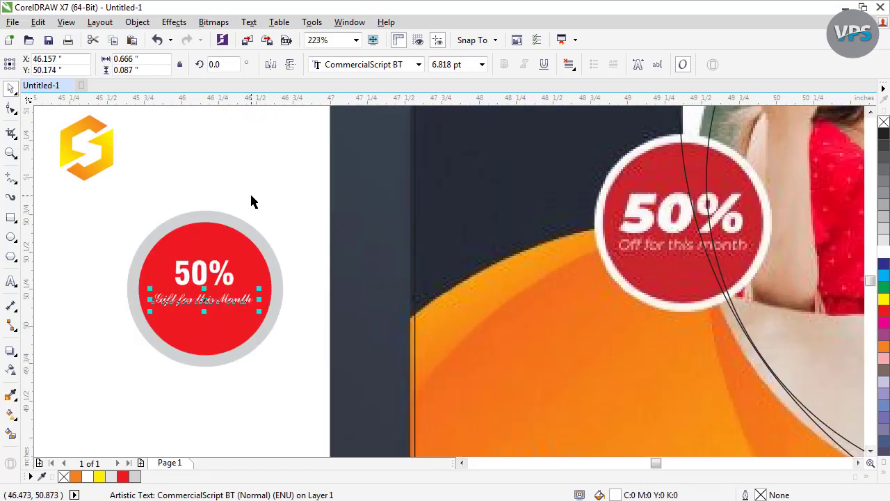
left_click(251, 201)
left_click(218, 248)
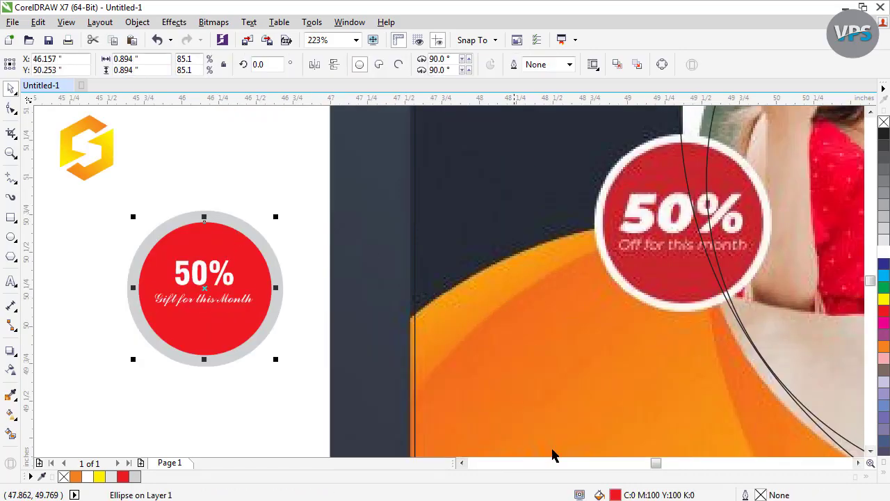
double_click(616, 494)
left_click_drag(705, 298, 802, 300)
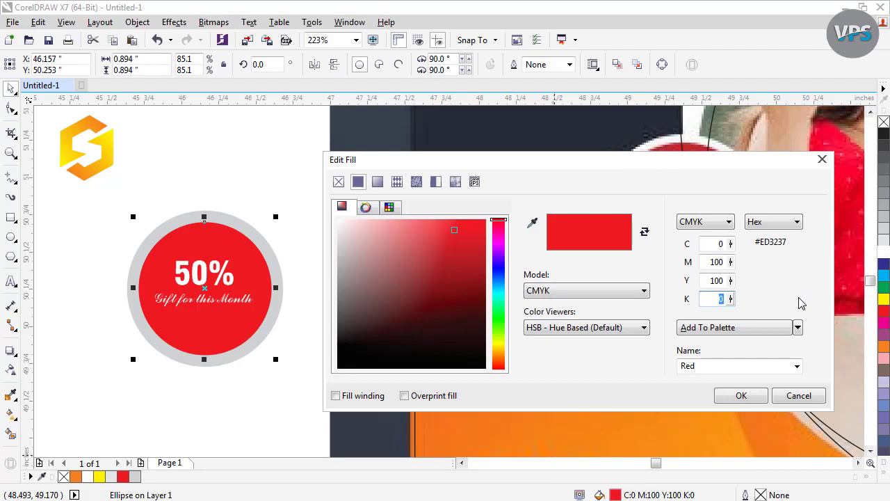
left_click(721, 263)
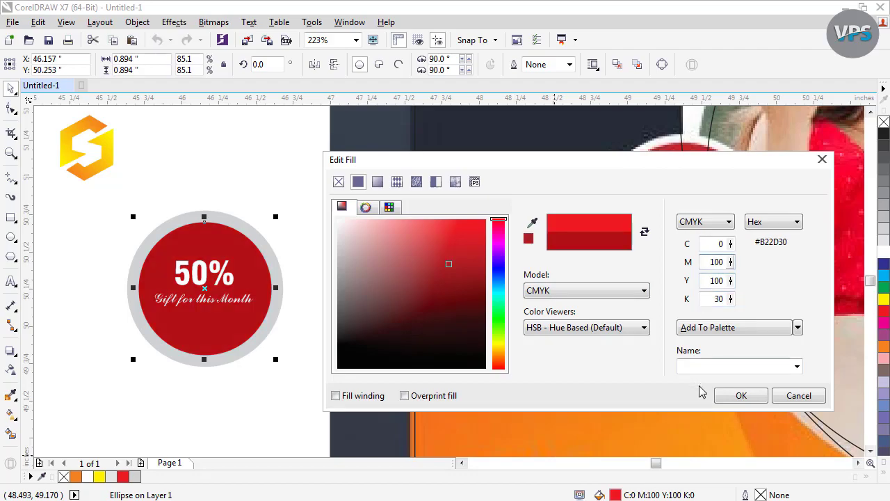
left_click(726, 397)
- Enlarge the "50%" text and reposition the two text lines inside the dark red circle
left_click(238, 263)
scroll(456, 189, "up", 2)
left_click_drag(511, 178, 552, 163)
left_click(461, 258)
left_click_drag(461, 258, 462, 262)
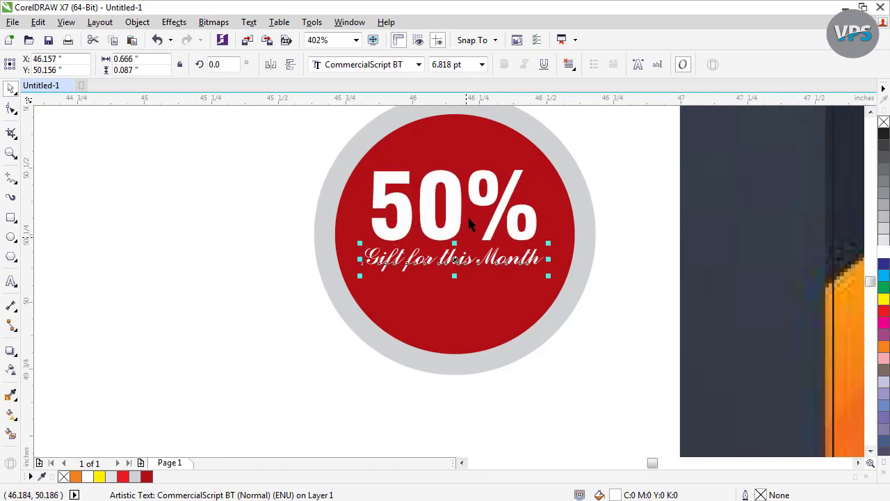
left_click(455, 192, "shift")
left_click_drag(454, 193, 455, 204)
left_click(261, 277)
- Move the whole discount badge onto the matching 50% badge of the reference poster
scroll(296, 276, "down", 2)
key("F2")
left_click_drag(238, 170, 725, 370)
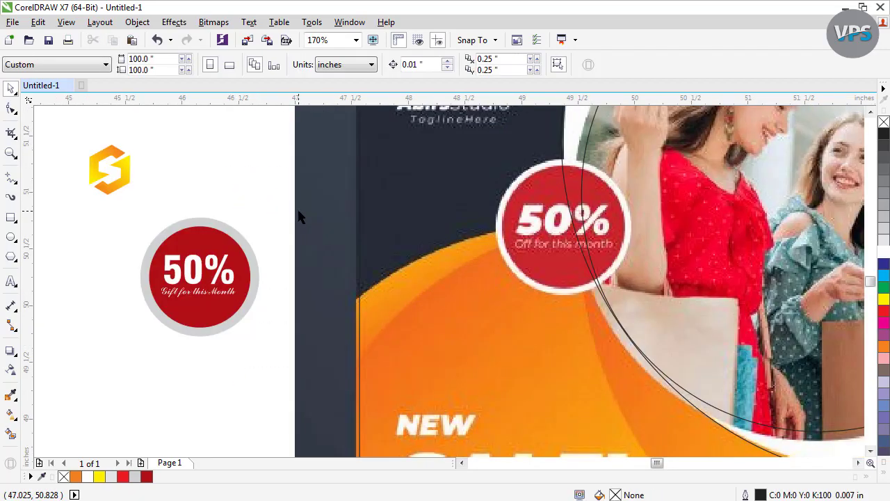
scroll(131, 324, "left", 1)
left_click_drag(49, 387, 52, 384)
left_click_drag(226, 247, 588, 195)
left_click_drag(488, 307, 466, 335)
left_click(608, 247)
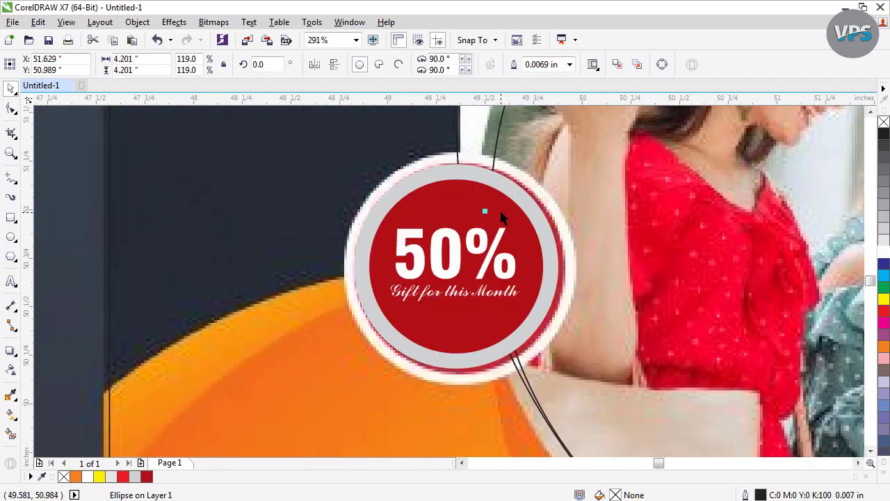
- Enlarge the badge to about 1.18 inches across and align it over the reference badge
left_click(502, 212)
left_click_drag(546, 176, 546, 176)
left_click_drag(547, 174, 562, 159)
left_click_drag(607, 132, 306, 410)
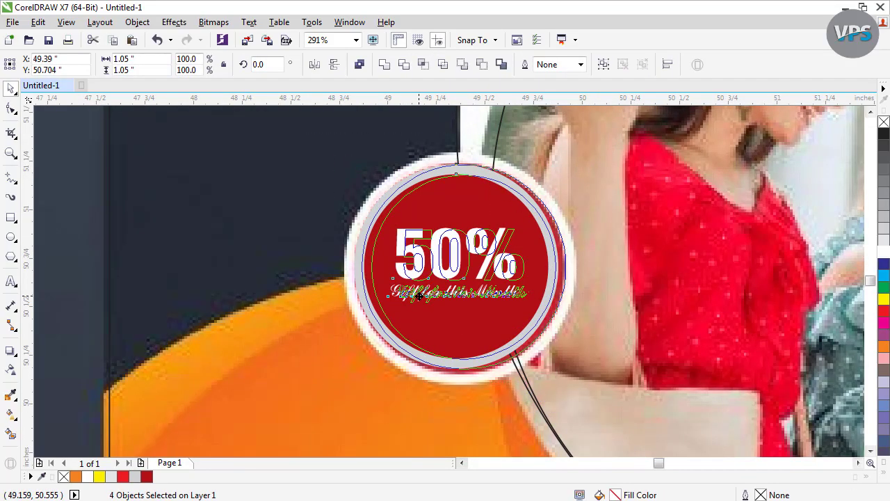
left_click_drag(569, 159, 580, 145)
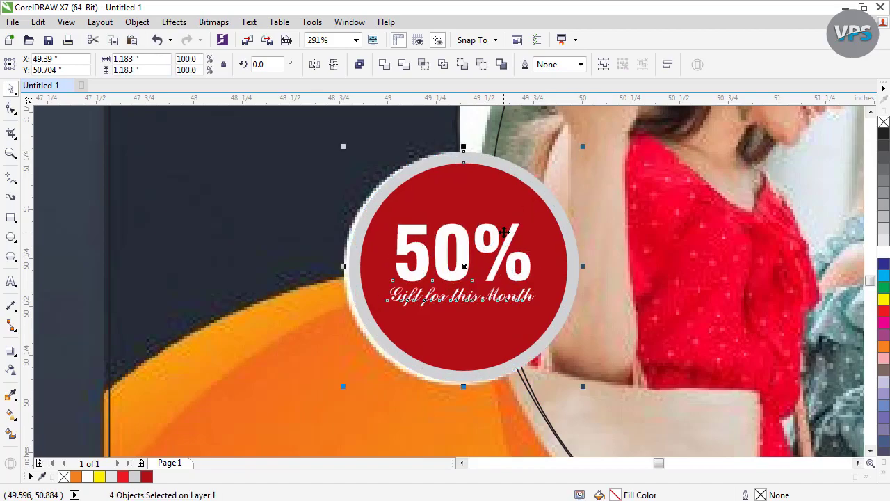
left_click(477, 148)
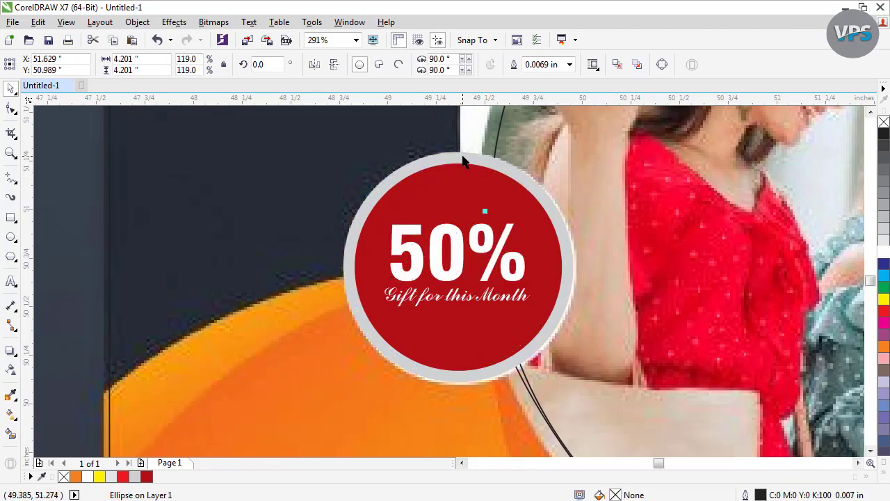
- Fill the badge's grey outer circle with white
left_click(463, 157)
left_click(882, 253)
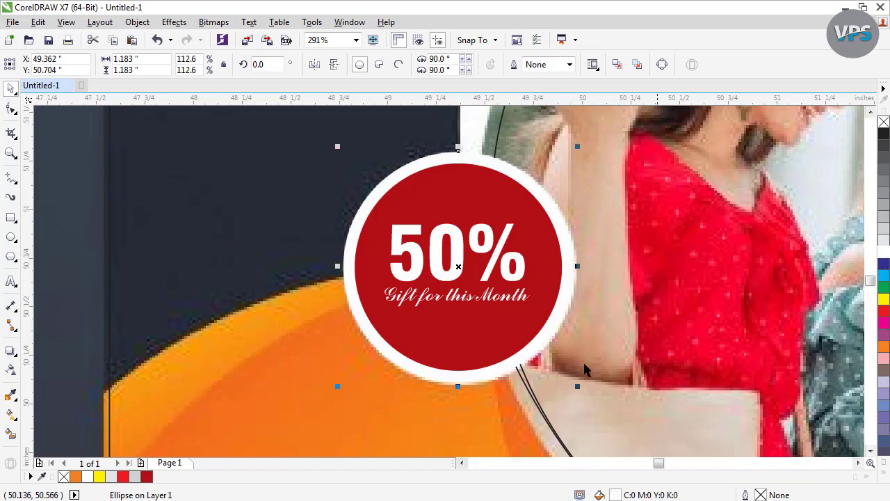
scroll(530, 268, "down", 3)
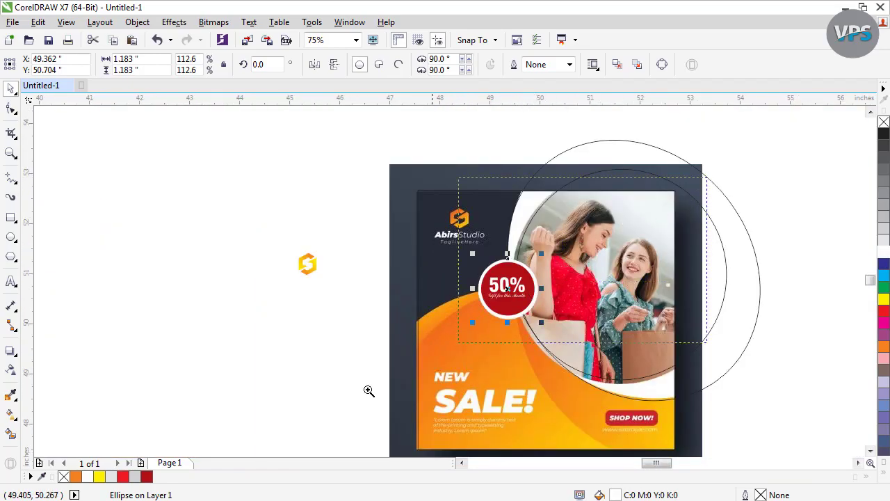
scroll(514, 313, "up", 1)
left_click(178, 376)
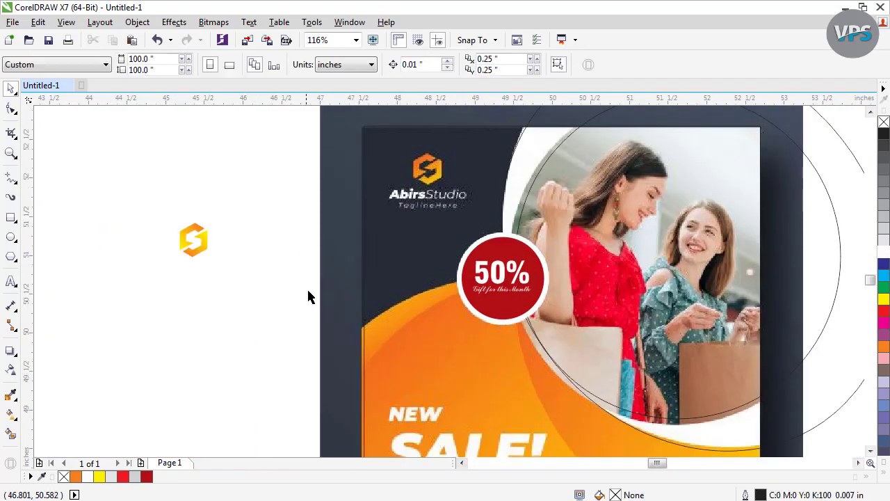
- Add artistic text below the logo reading "AbirsStudio" on one line and "Taglinehere" on the next
key("F8")
left_click(110, 332)
type("Abi")
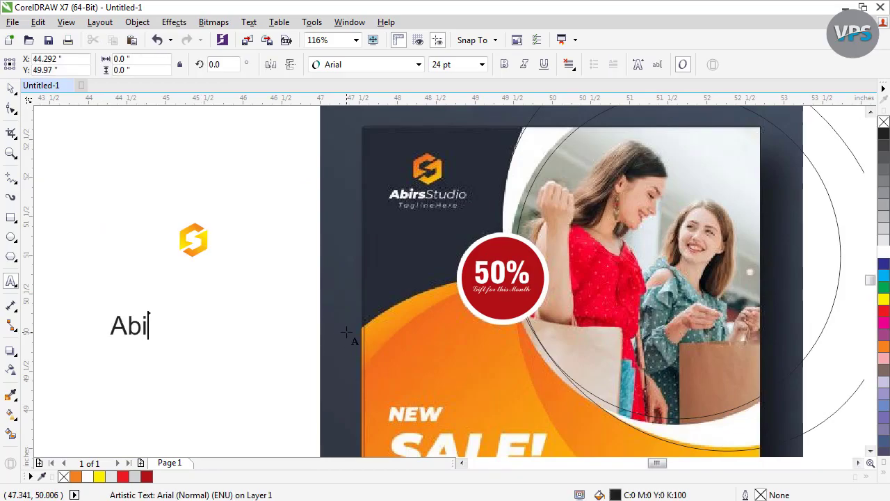
type("rs S")
key("BackSpace")
key("BackSpace")
type("s")
key("BackSpace")
type("Studio")
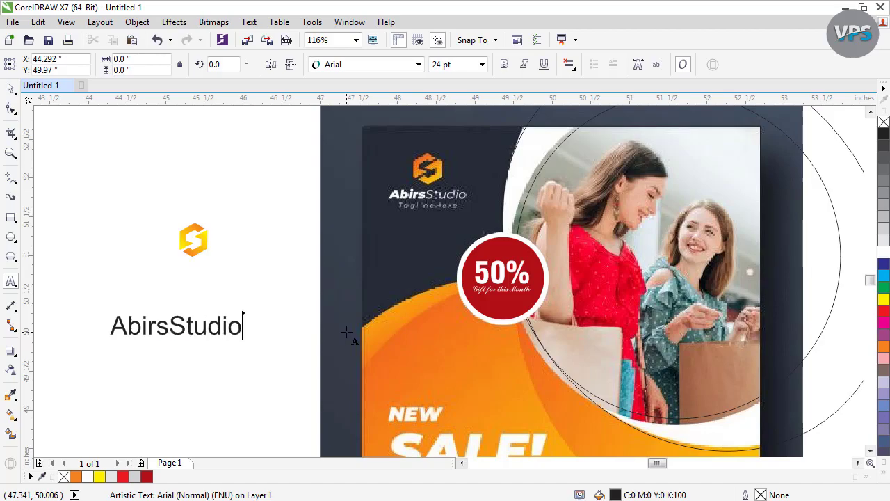
key("Return")
type("Tag")
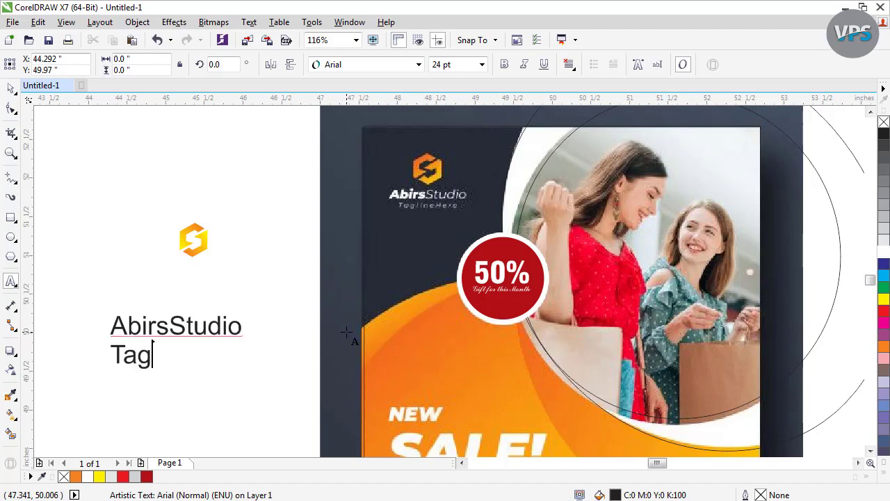
type("linehere")
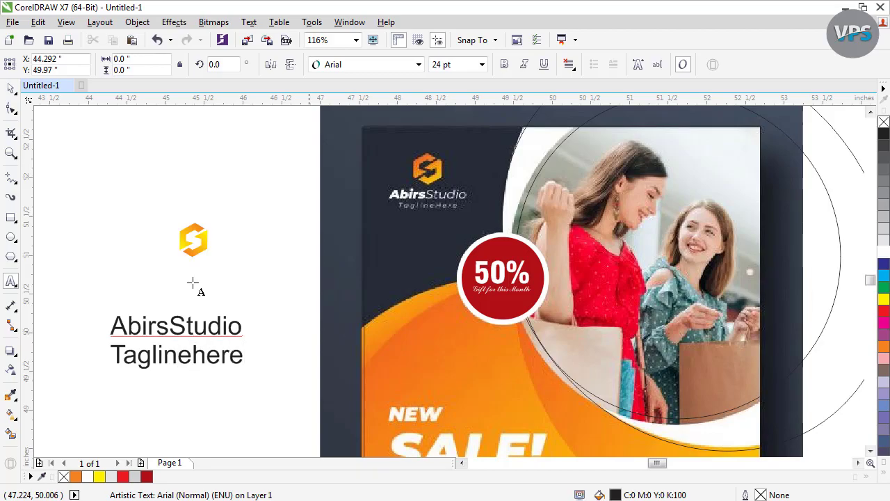
left_click(11, 88)
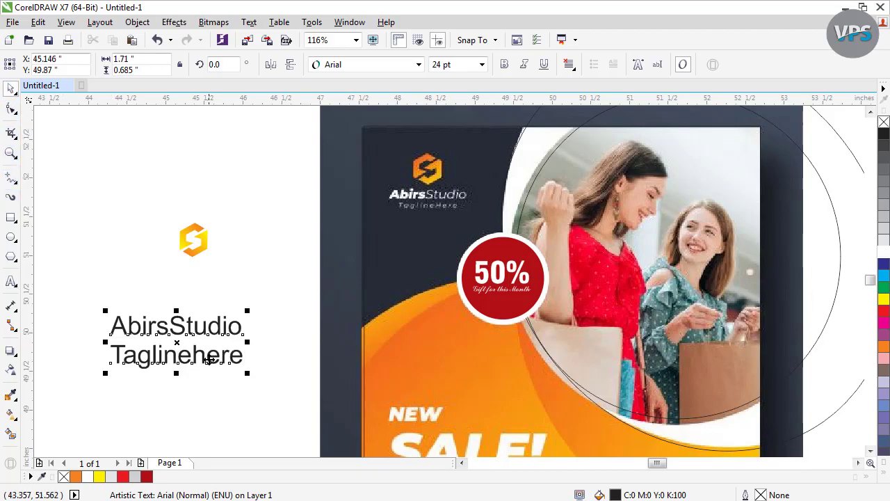
- Make the "Abirs" part of the "AbirsStudio" text bold
double_click(169, 326)
left_click_drag(169, 326, 110, 325)
left_click(504, 65)
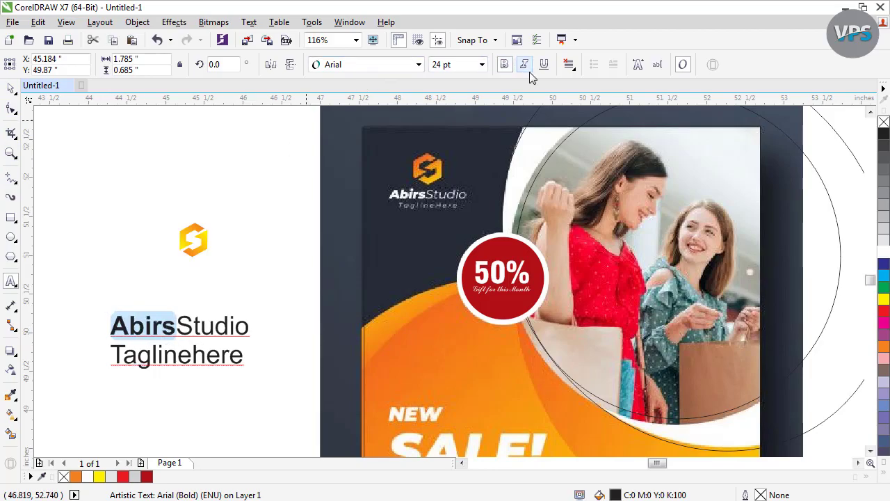
left_click(11, 88)
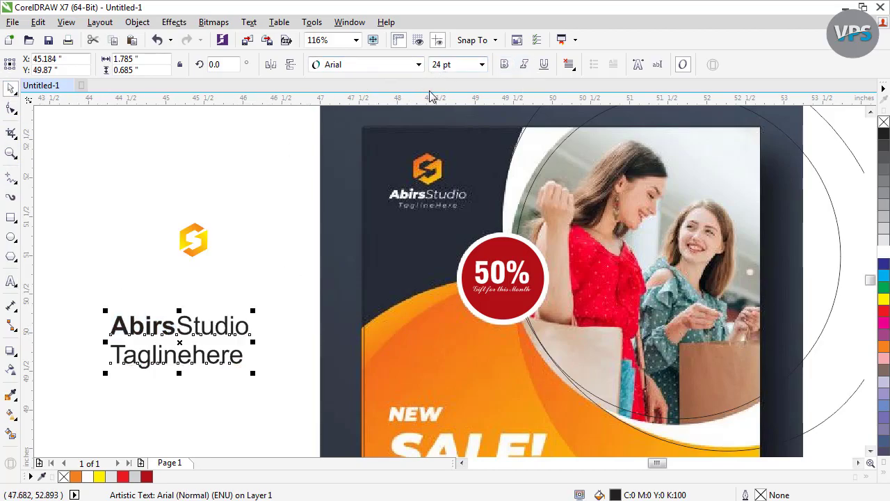
- Break the company name and tagline into separate text objects and italicise "AbirsStudio"
key("ctrl+k")
left_click(198, 328)
key("ctrl+z")
left_click(223, 320)
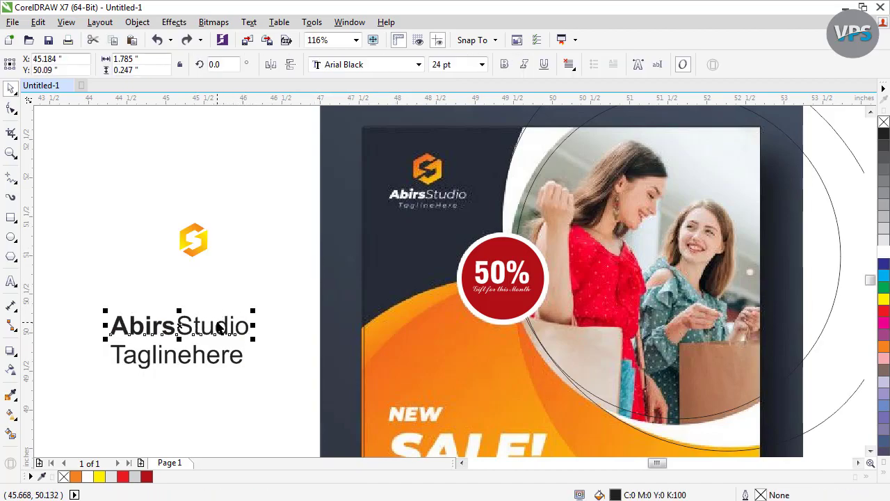
left_click(524, 64)
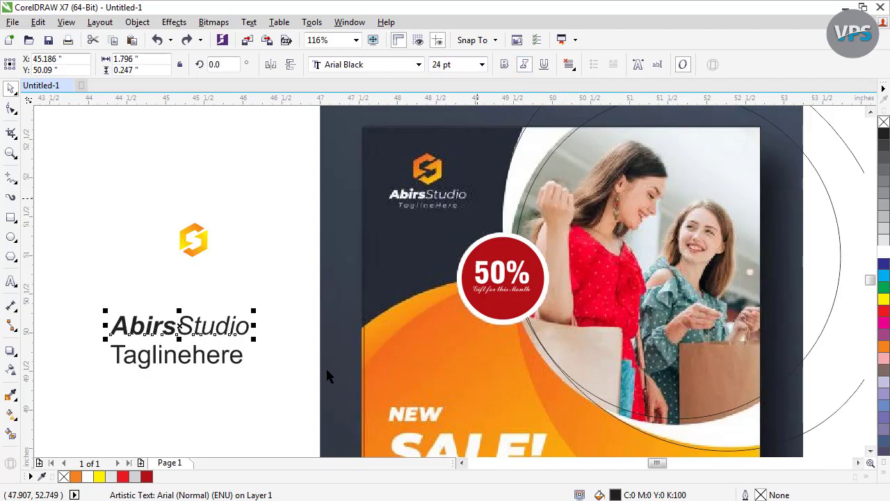
- Enlarge the logo to about 0.62 by 0.76 inches just above the company name and centre it horizontally with both text lines
left_click(193, 252)
left_click(193, 243)
mouse_move(194, 244)
left_mouse_down()
mouse_move(180, 306)
mouse_move(229, 258)
mouse_move(195, 243)
left_mouse_up()
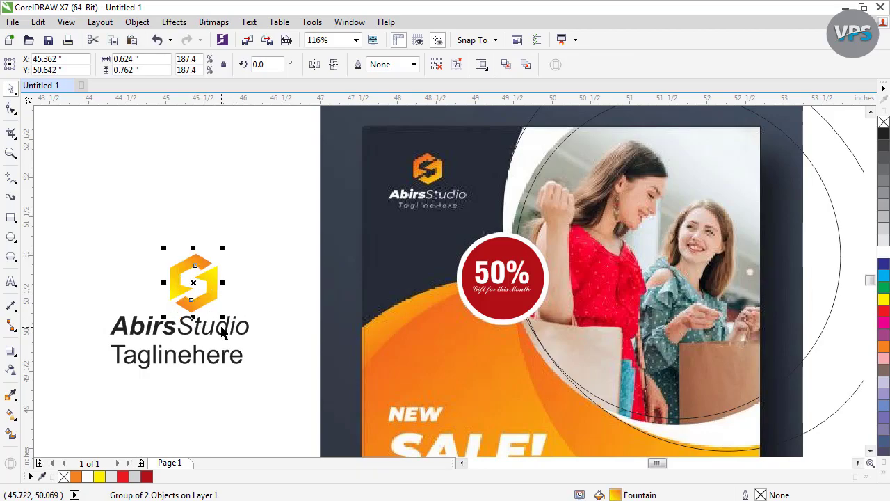
left_click_drag(290, 199, 83, 394)
key("c")
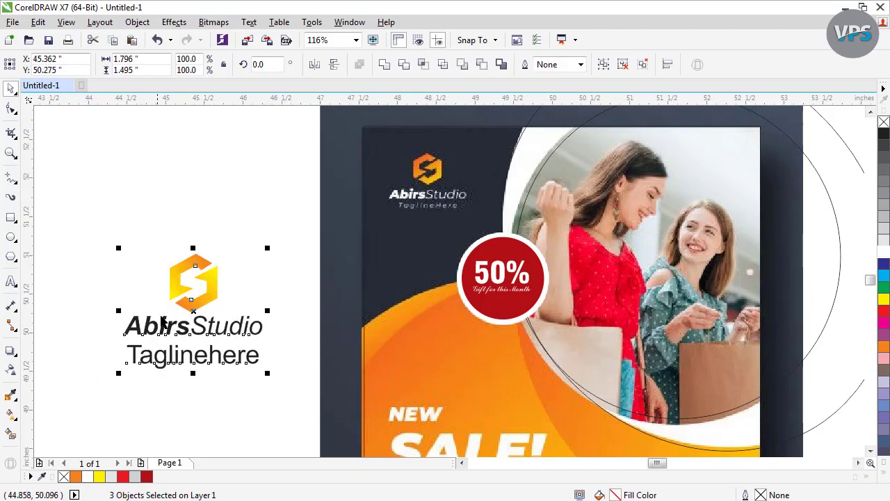
- Move the logo and its two text lines onto the reference logo and scale them to about 0.95 inches wide
left_click_drag(185, 311, 422, 194)
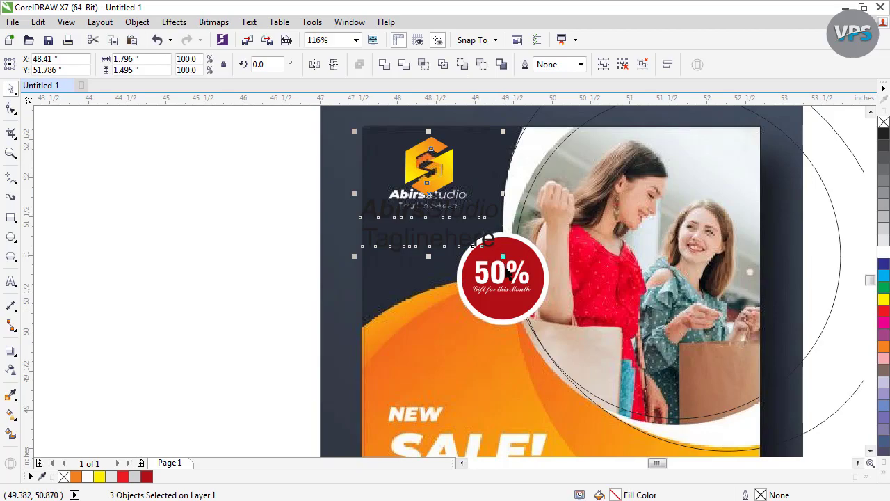
left_click_drag(505, 257, 470, 233)
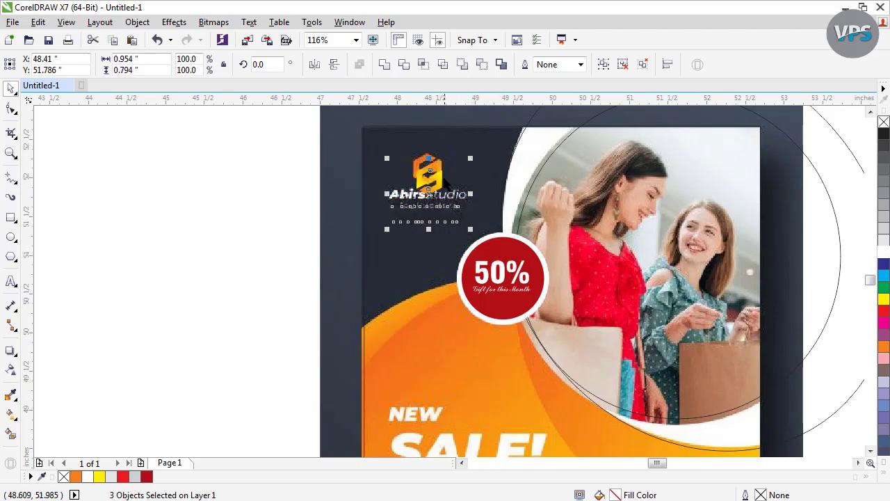
left_click(439, 173)
left_click_drag(439, 173, 437, 171)
key("ctrl+z")
- Move the logo and its two text lines up so the symbol covers the reference logo symbol
key("F2")
left_click_drag(575, 134, 327, 279)
left_click_drag(568, 141, 212, 347)
left_click(386, 193)
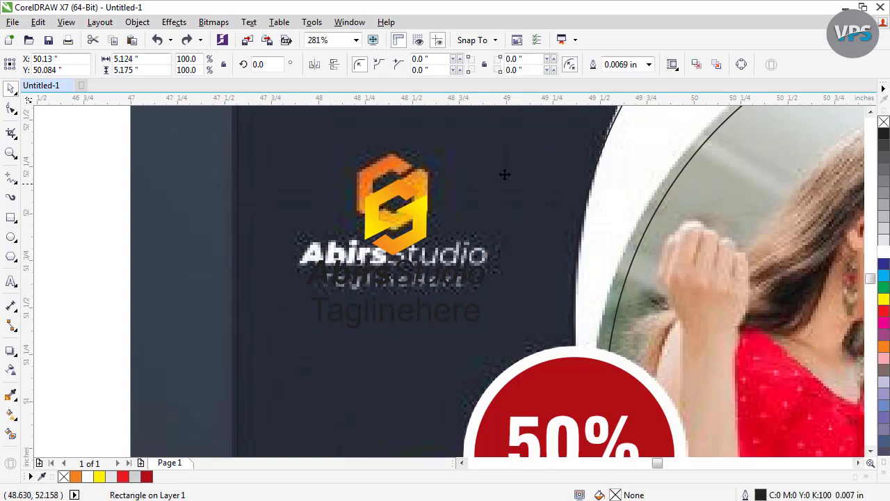
left_click_drag(255, 345, 256, 348)
left_click(376, 203)
left_click_drag(574, 120, 268, 351)
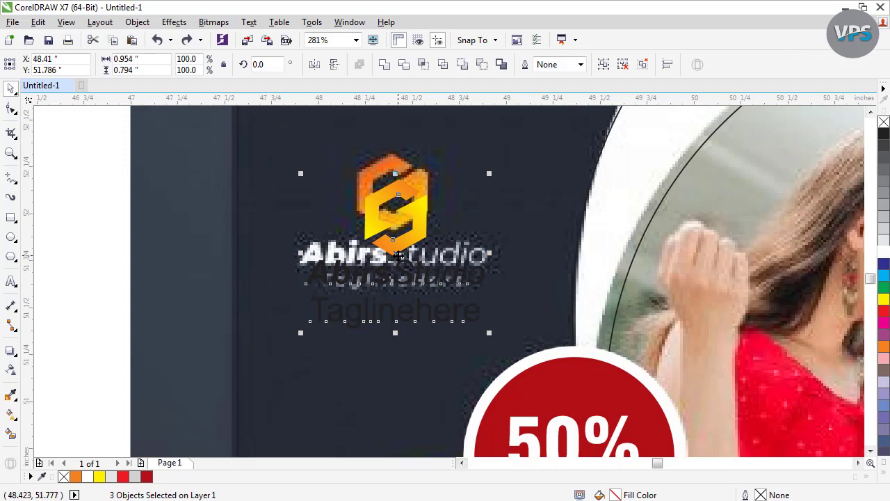
left_click(516, 212)
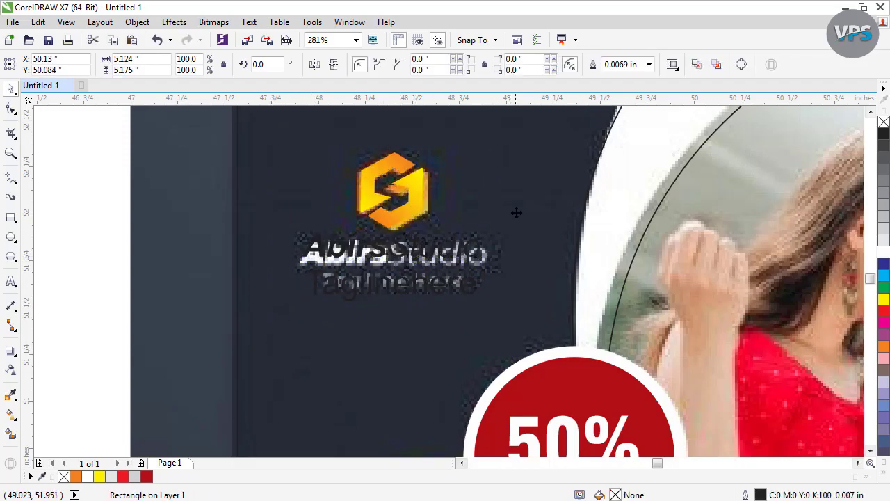
- Fill the "AbirsStudio" name and the tagline below the logo with white
left_click_drag(211, 354, 615, 233)
left_click(882, 251)
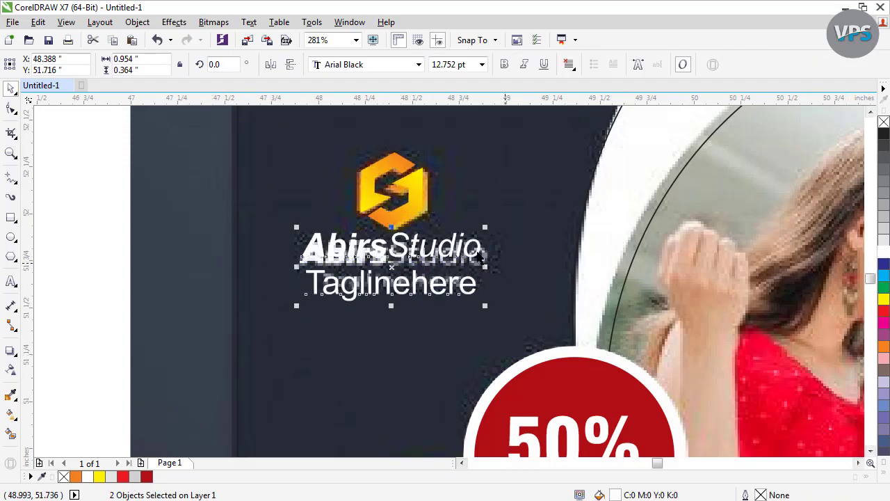
scroll(413, 243, "down", 2)
key("Escape")
- Add artistic text reading "NEW" and "SALE!" on two lines in the empty area beside the poster
scroll(371, 219, "down", 1)
key("F2")
mouse_move(271, 180)
left_mouse_down()
mouse_move(609, 318)
mouse_move(695, 374)
left_mouse_up()
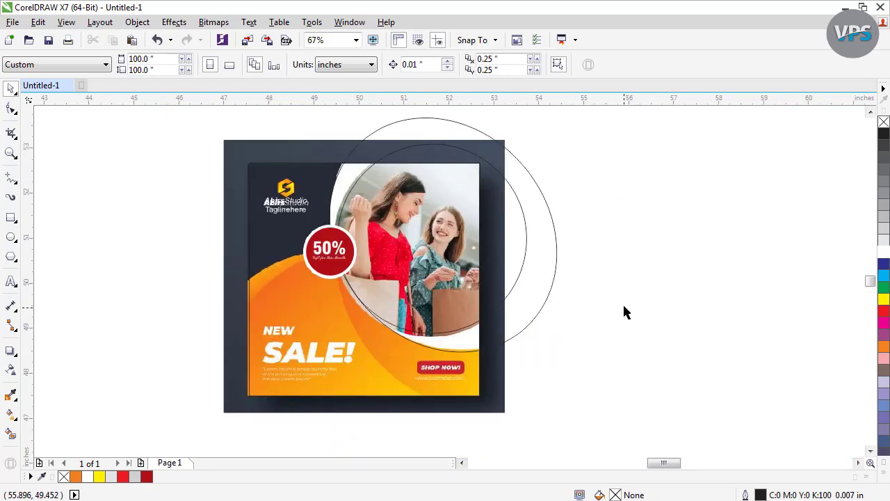
key("F2")
left_click_drag(499, 196, 204, 424)
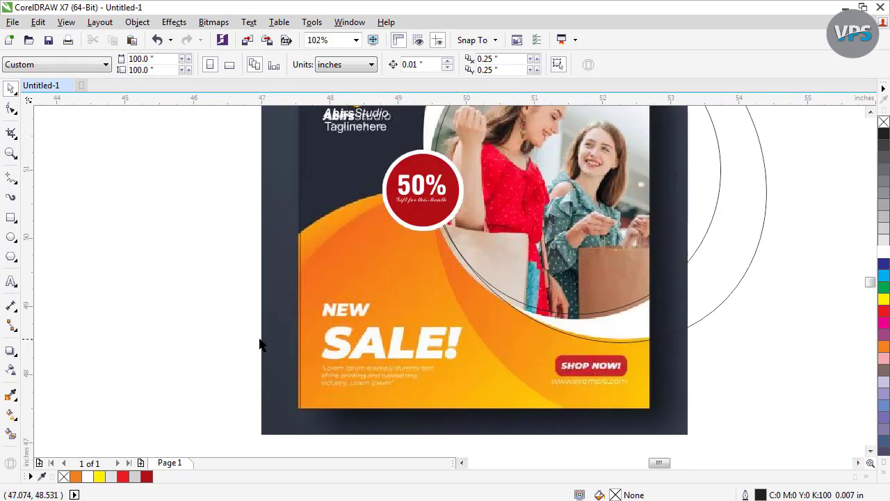
key("F8")
left_click(115, 291)
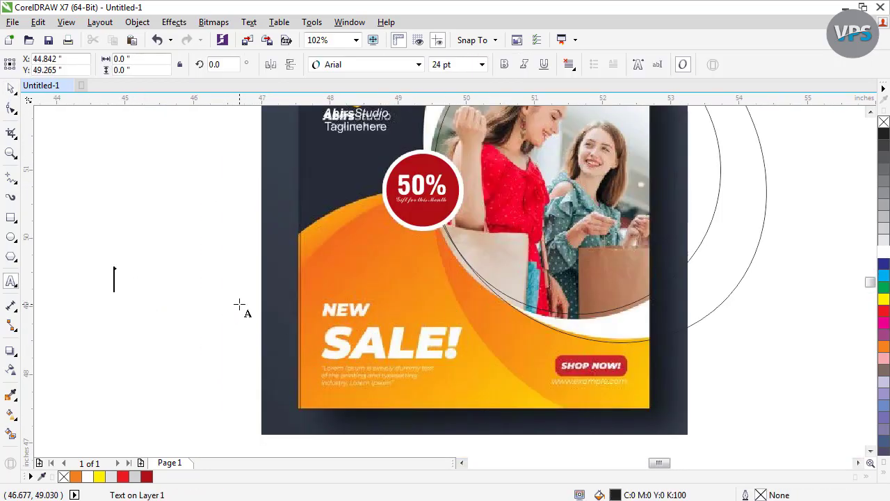
type("New")
key("Return")
key("BackSpace")
key("BackSpace")
key("BackSpace")
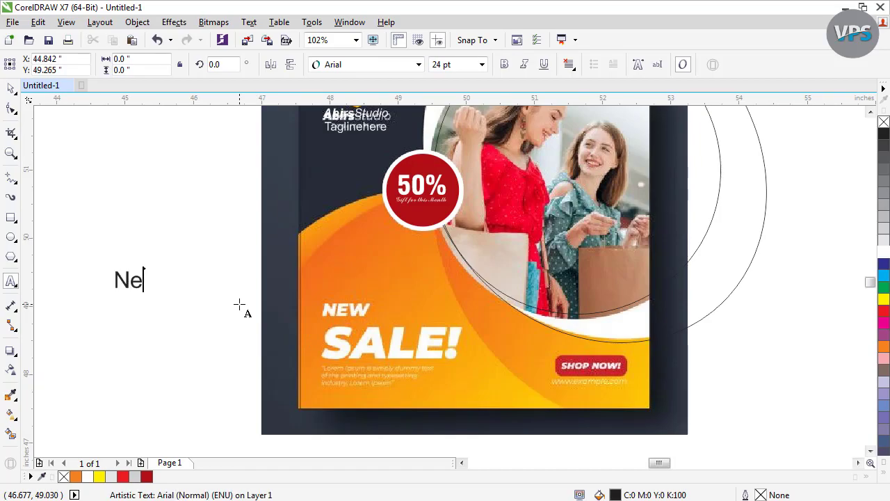
type("EW")
key("Return")
type("SALE!")
key("Return")
key("BackSpace")
key("ctrl+space")
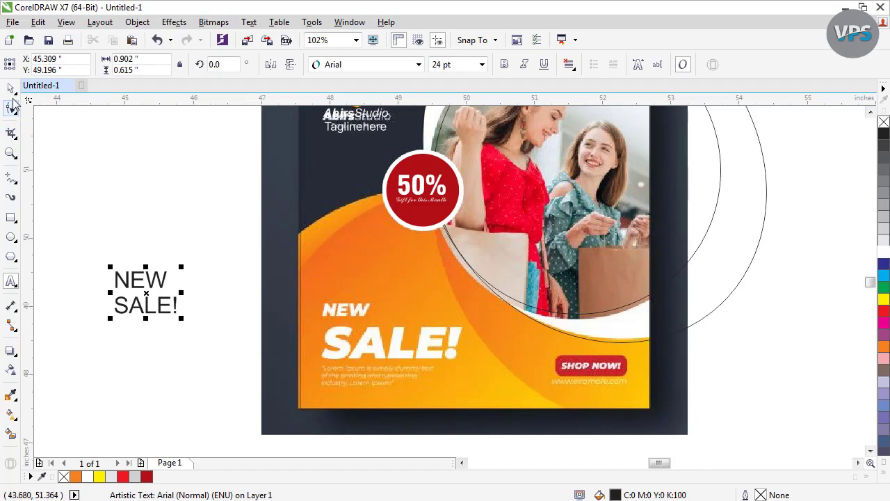
- Make the "NEW SALE!" text bold, enlarge it to about 59 pt and break it into one text object per line
key("ctrl+b")
left_click_drag(185, 319, 282, 378)
key("ctrl+k")
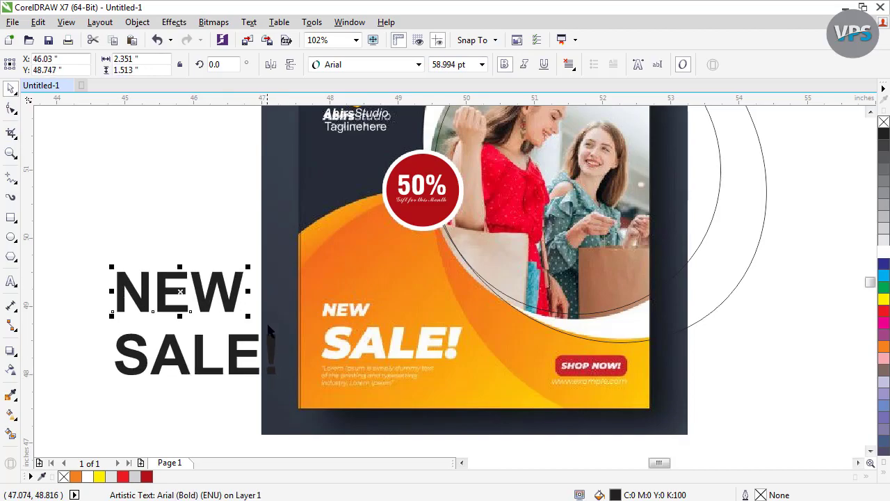
key("Escape")
- Set both "NEW" and "SALE!" in Arial Black and scale them down together to about 45 pt
left_click_drag(318, 228, 71, 410)
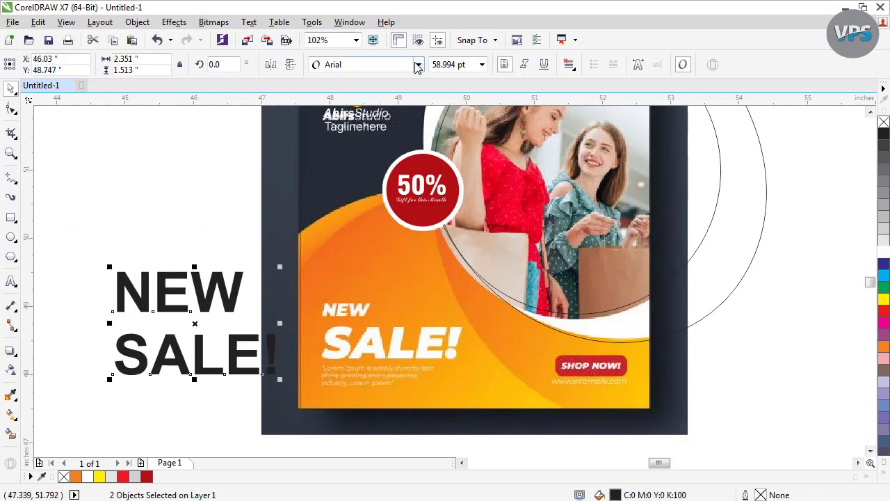
left_click(417, 64)
mouse_move(480, 81)
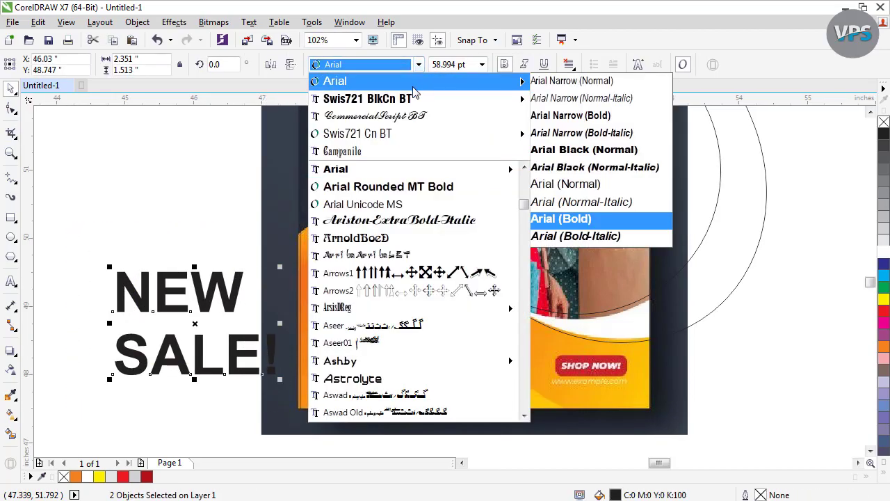
left_click(640, 150)
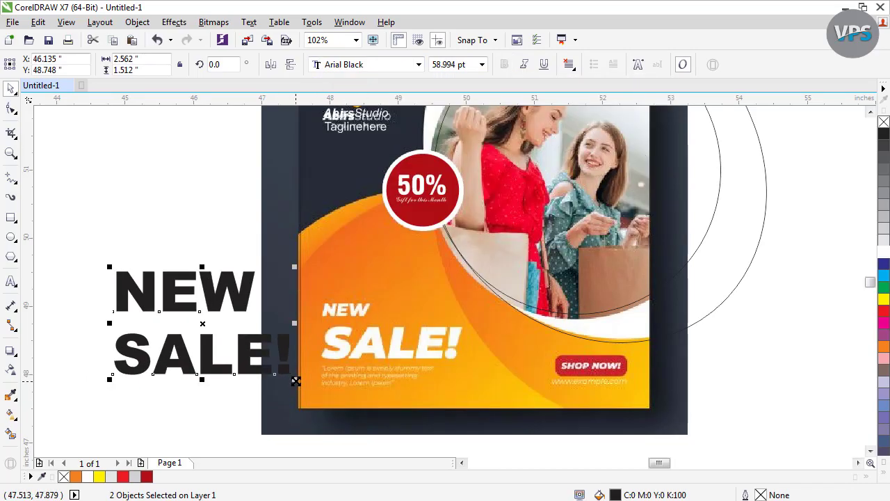
left_click_drag(296, 381, 270, 382)
- Move "SALE!" onto the reference word on the poster and italicise it
left_click(225, 400)
left_click(211, 357)
left_click_drag(205, 354, 394, 352)
left_click(524, 64)
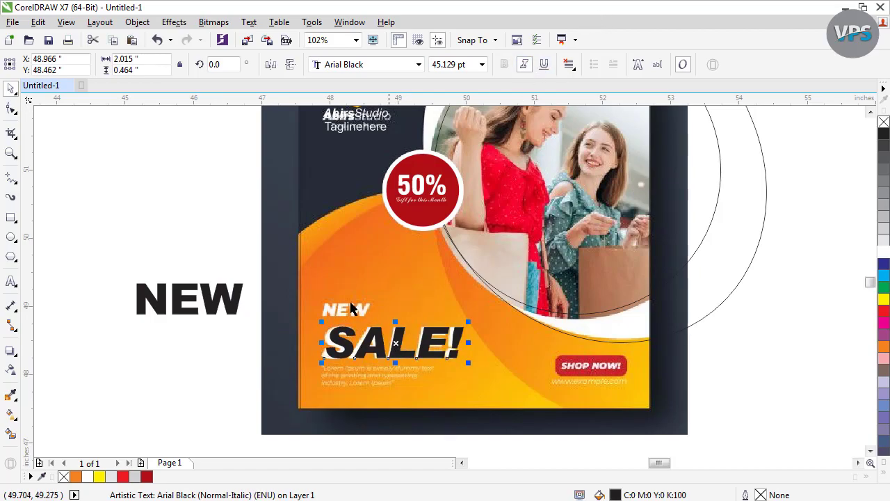
left_click_drag(395, 343, 391, 343)
- Move "NEW" above "SALE!" on the poster and scale it down to about 24.7 pt
left_click(228, 298)
left_click_drag(228, 298, 410, 301)
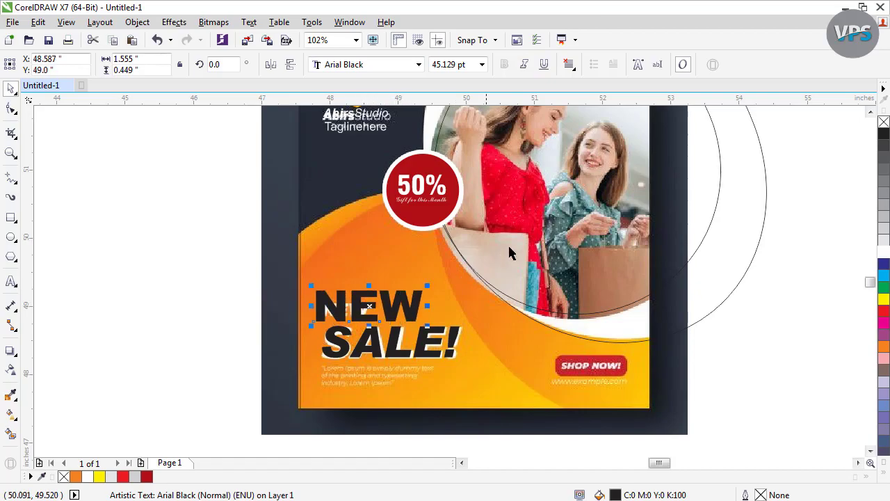
scroll(539, 281, "up", 3)
left_click_drag(532, 283, 480, 286)
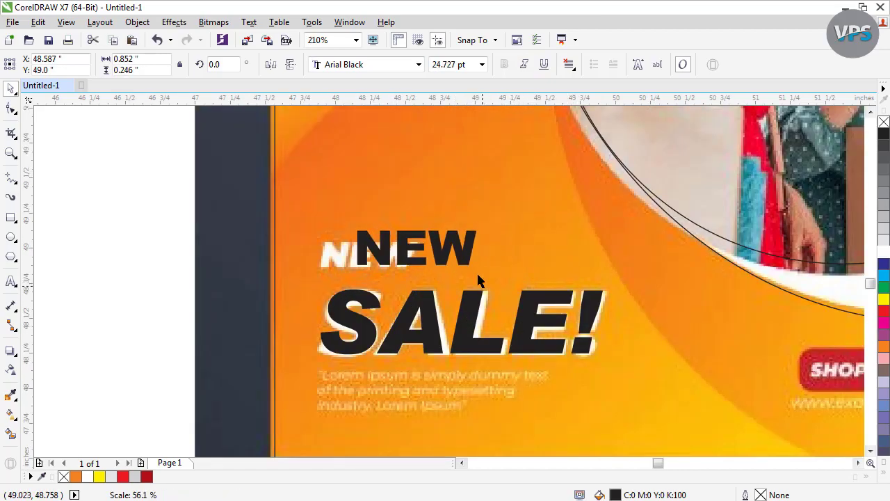
- Italicise "NEW" and fit its size and position over the reference word
left_click(524, 64)
left_click_drag(393, 254, 354, 254)
scroll(514, 278, "up", 5)
left_click_drag(601, 348, 483, 312)
left_click_drag(348, 234, 365, 271)
scroll(359, 265, "down", 3)
key("Escape")
scroll(299, 329, "down", 1)
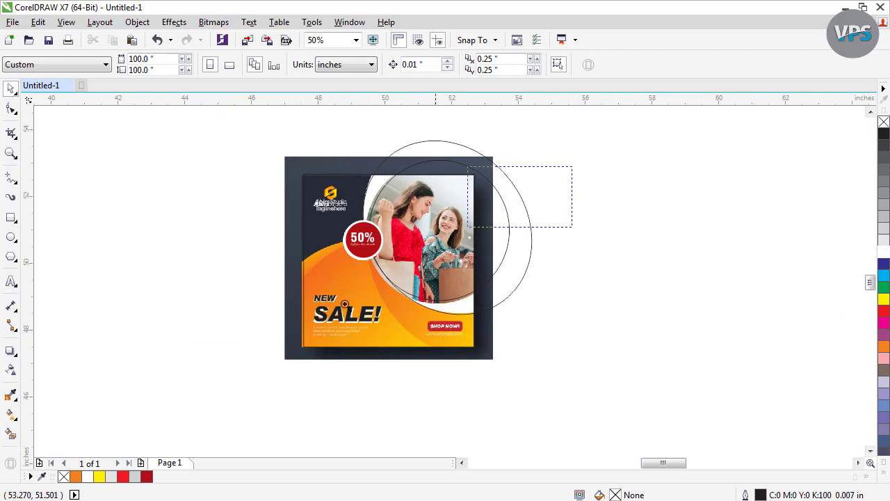
- Try moving the 50% badge off the poster to inspect the reference badge beneath, and undo the move
scroll(218, 384, "up", 1)
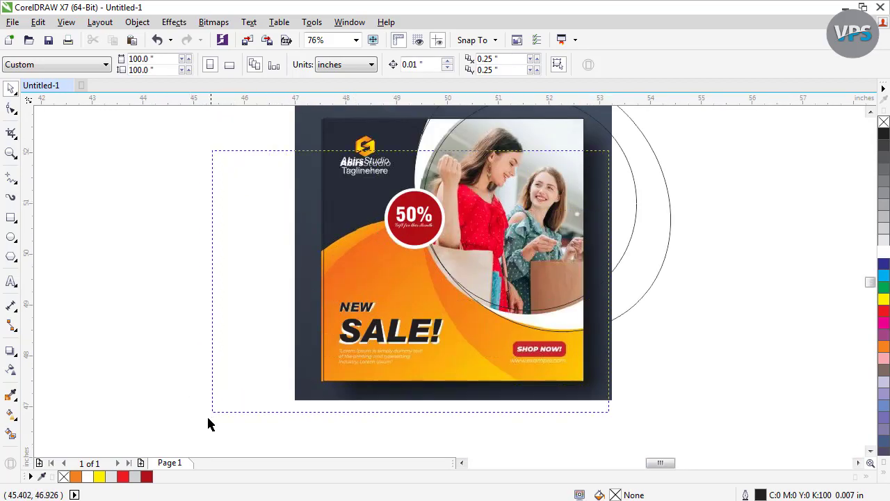
scroll(232, 311, "up", 1)
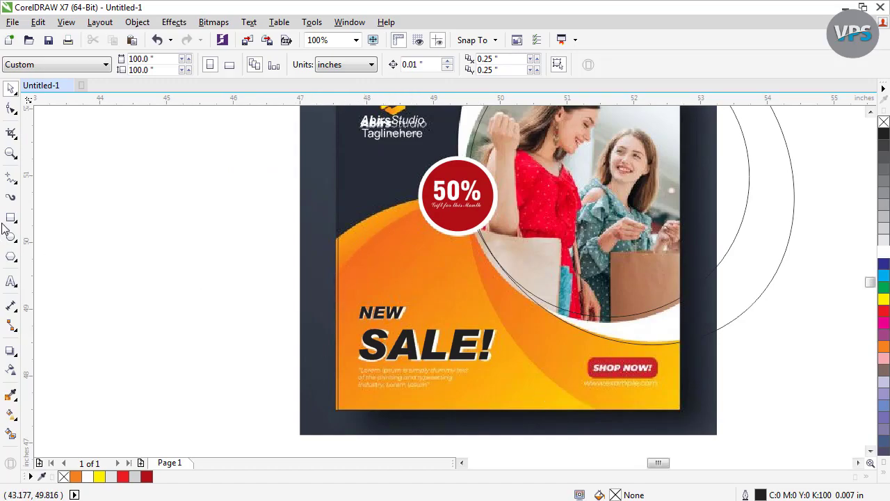
left_click(11, 180)
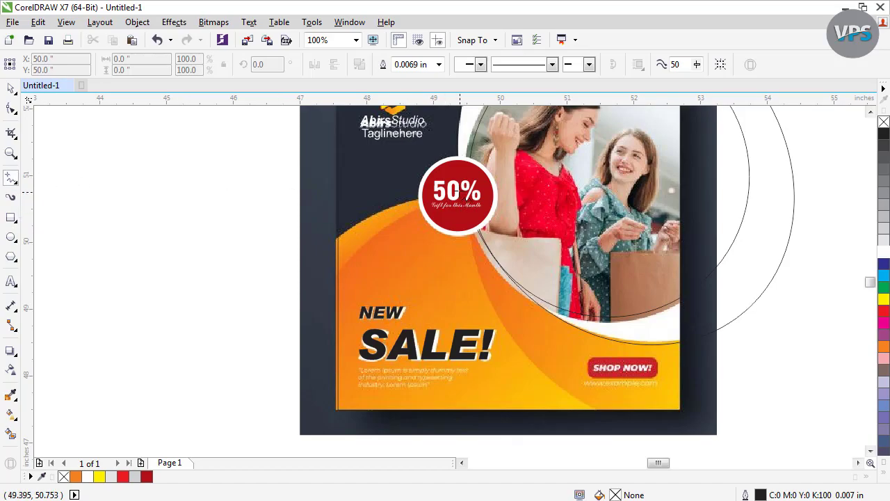
left_click(11, 90)
left_click_drag(433, 217, 210, 197)
key("Escape")
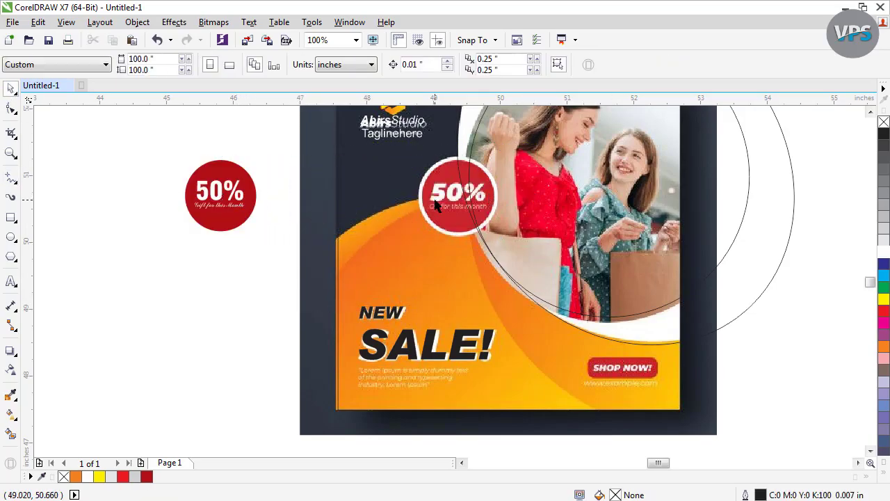
left_click(396, 246)
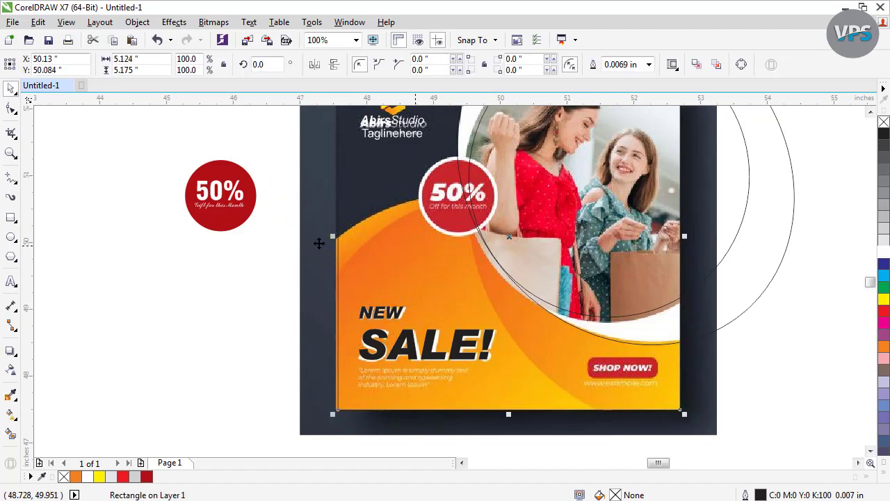
key("ctrl+z")
key("Escape")
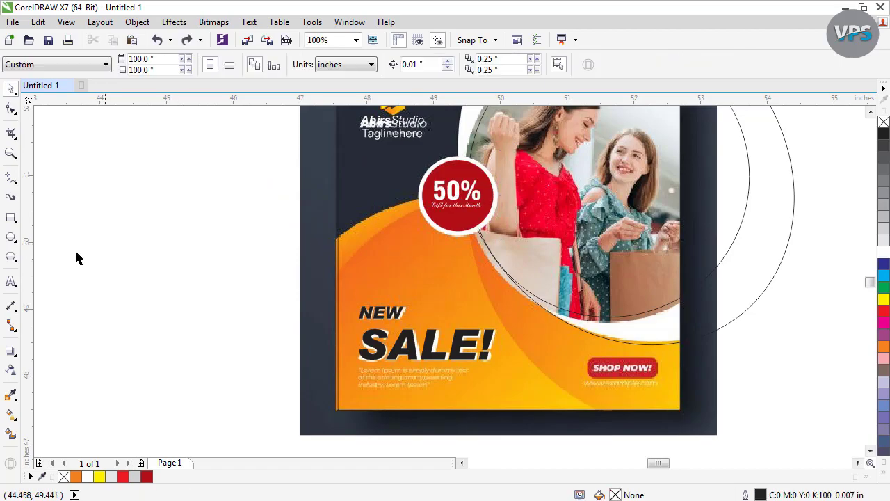
- Draw a closed straight-sided outline about 5.4 by 3.36 inches around the lower orange area, starting and ending in the badge
left_click(10, 179)
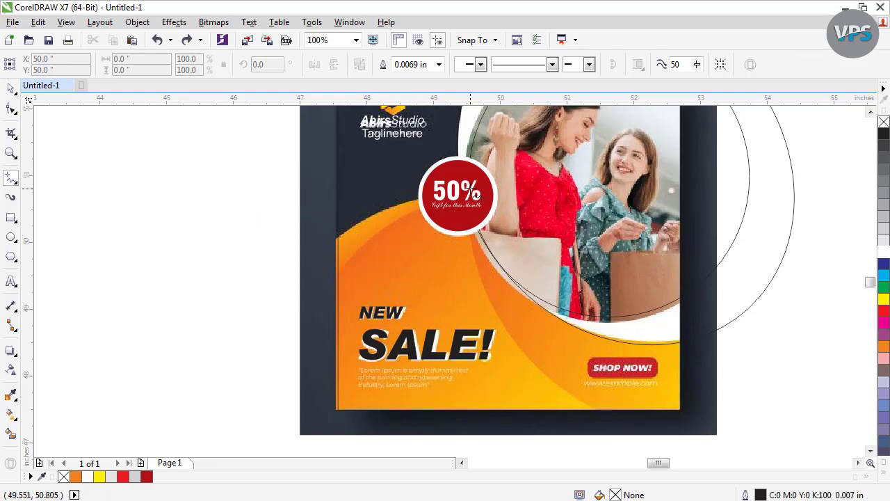
mouse_move(459, 191)
left_mouse_down()
mouse_move(556, 284)
mouse_move(626, 323)
mouse_move(690, 331)
left_mouse_up()
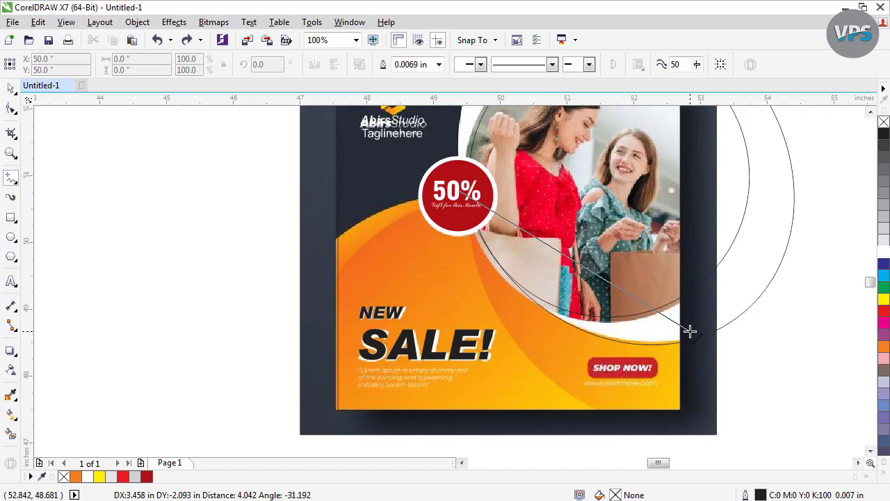
left_click(690, 331)
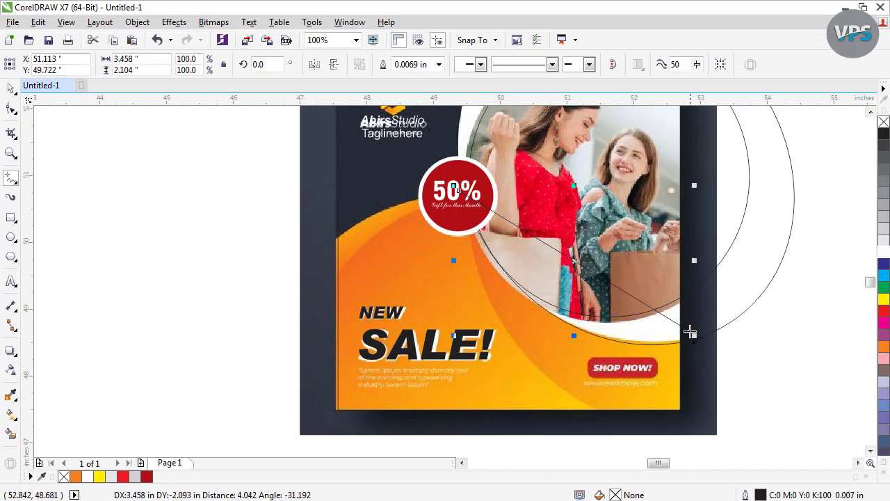
left_click(690, 415)
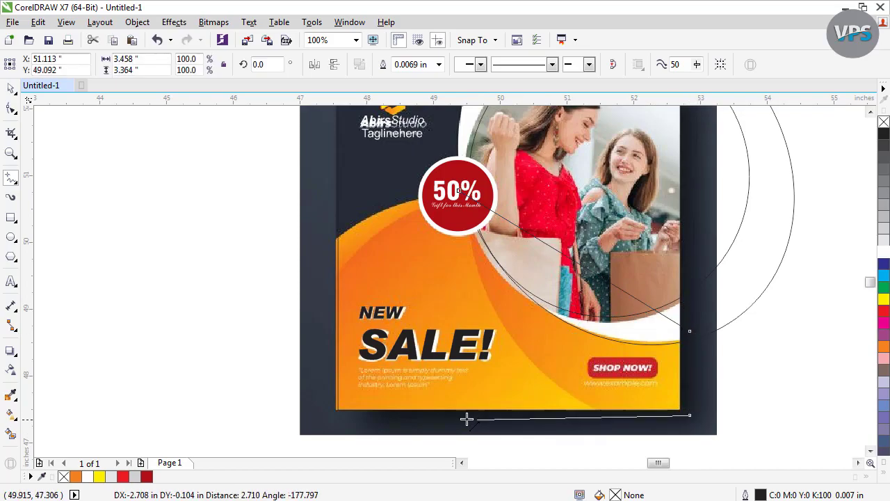
left_click(328, 420)
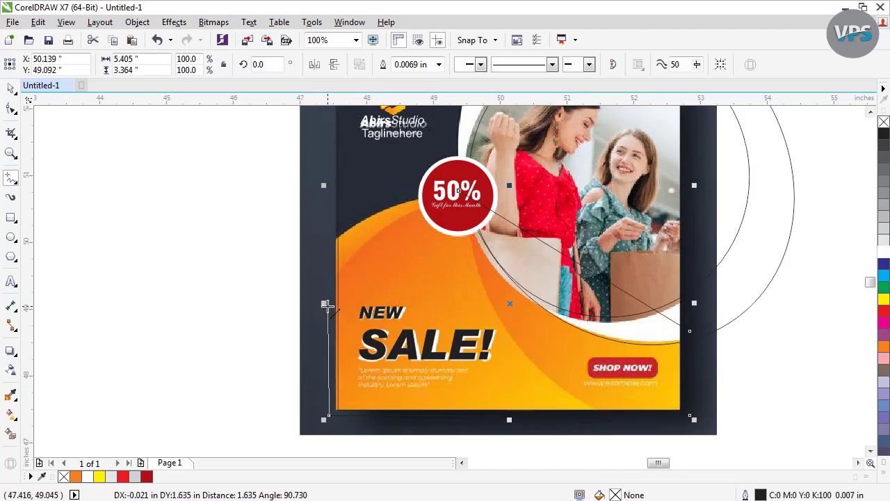
left_click(328, 239)
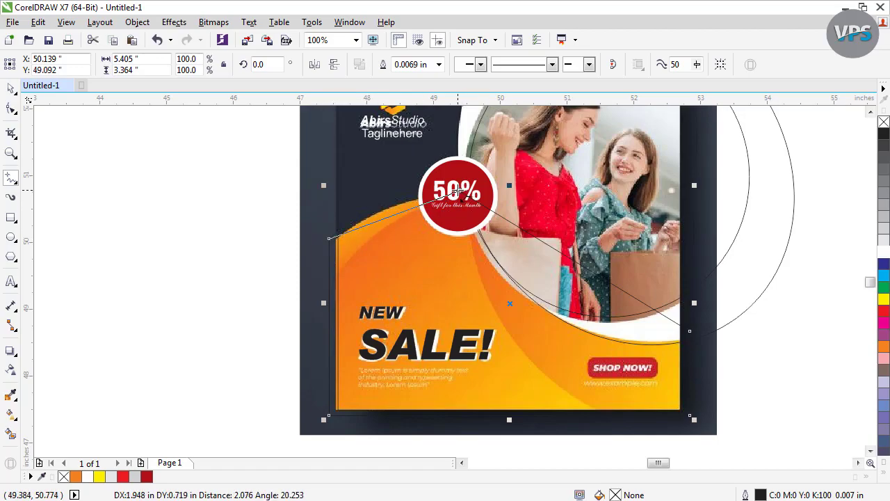
left_click(458, 190)
- Convert the outline's segments to curves and bend its upper edge left of the badge along the orange shape
key("F10")
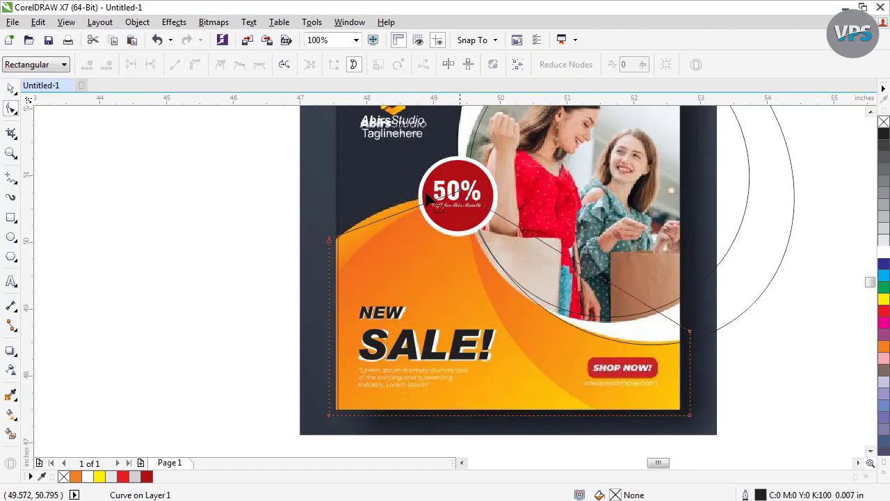
left_click_drag(237, 160, 744, 440)
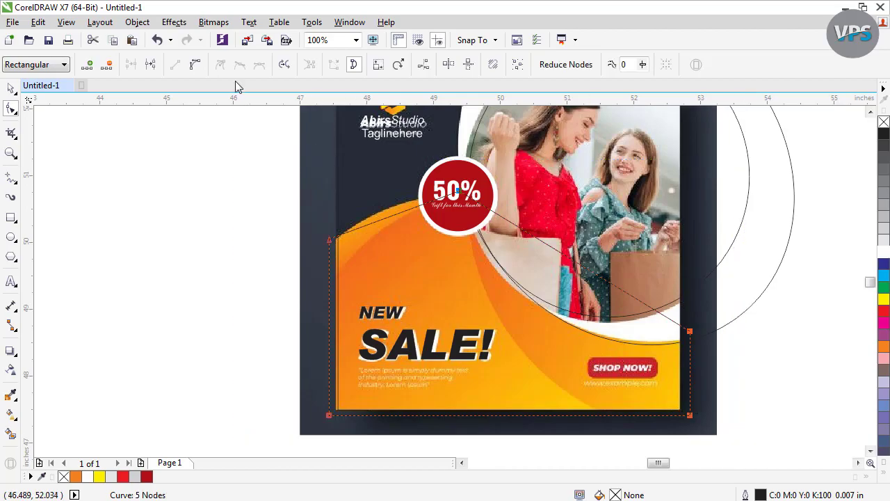
left_click(238, 240)
left_click_drag(403, 212, 394, 200)
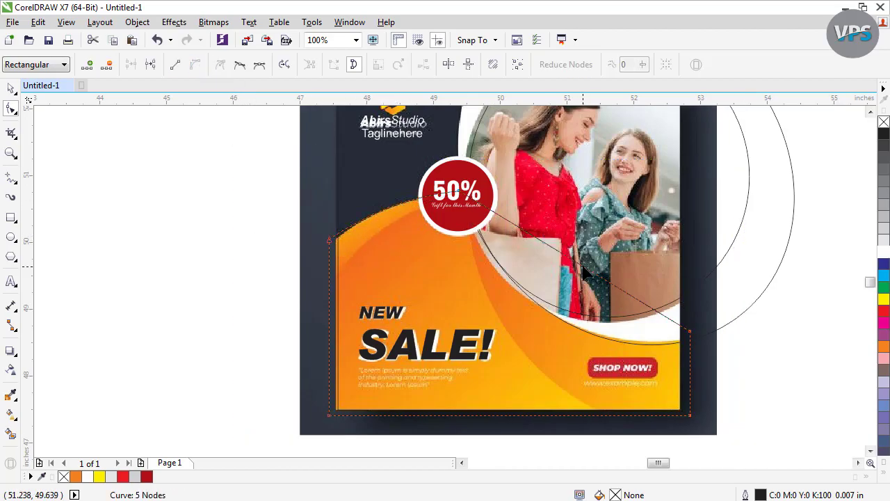
- Turn on snapping to objects for the freehand line drawing
left_click(11, 89)
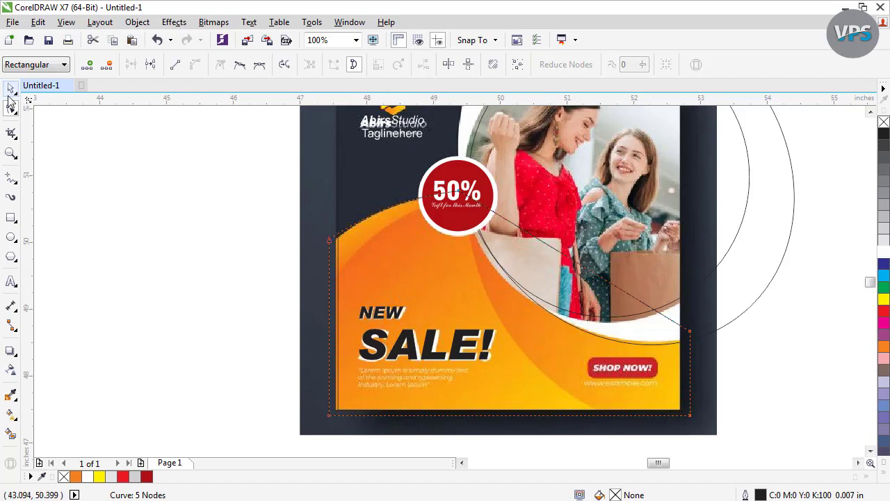
left_click(11, 178)
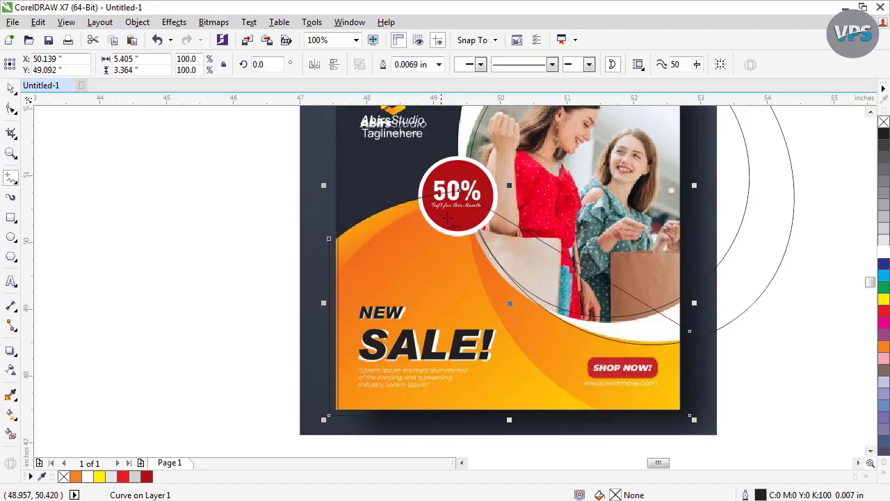
left_click(485, 43)
left_click(480, 102)
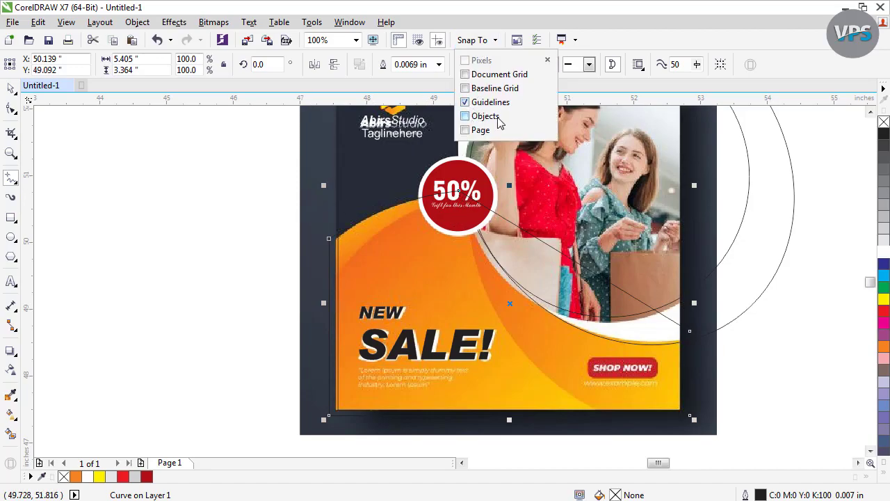
left_click(466, 116)
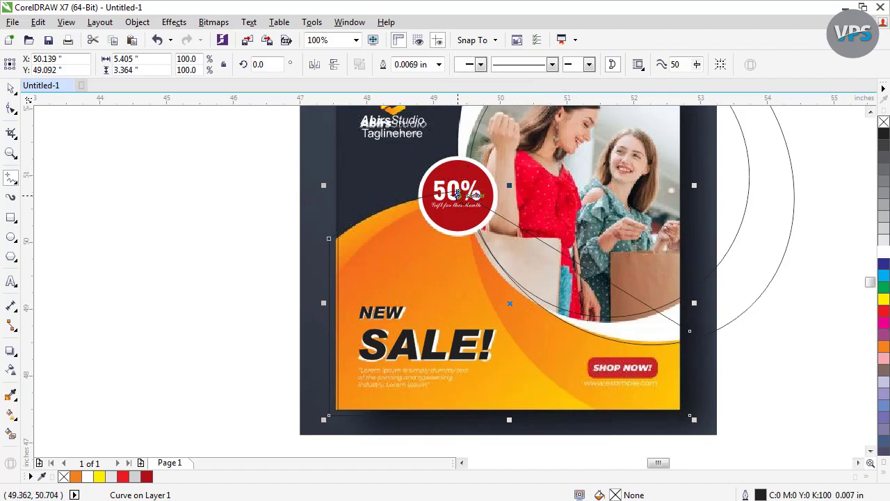
- Draw a closed straight-sided outline about 4.04 by 3.37 inches from the badge centre around the inner orange shape behind the SALE text
left_click(457, 190)
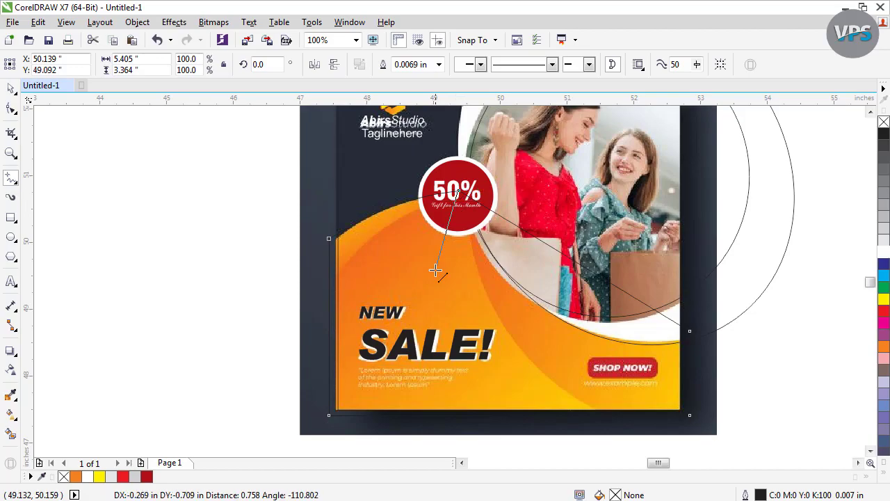
left_click(330, 279)
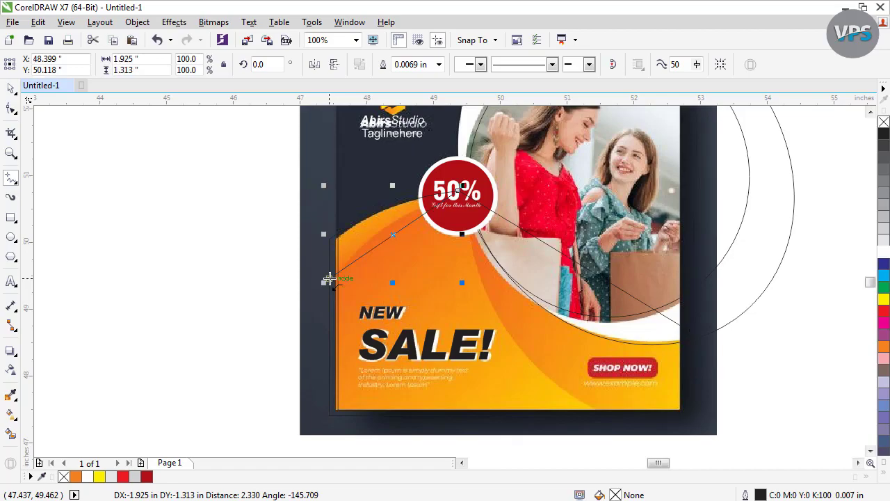
left_click(330, 415)
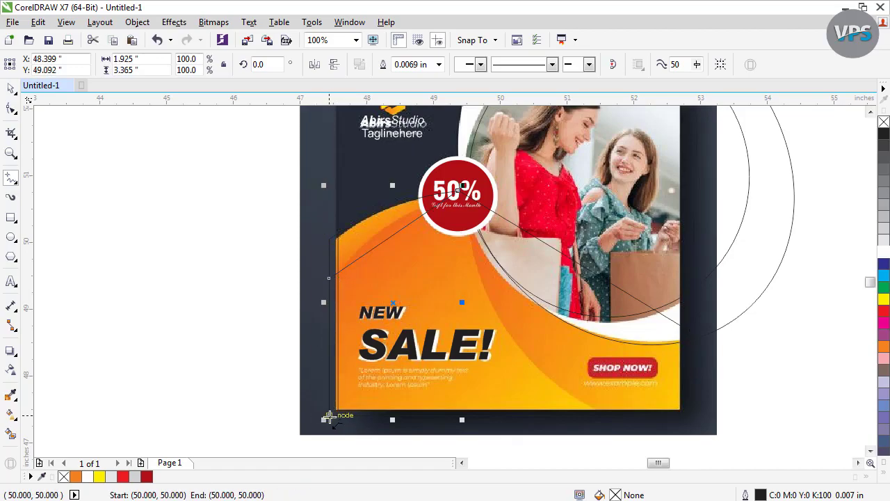
left_click(599, 409)
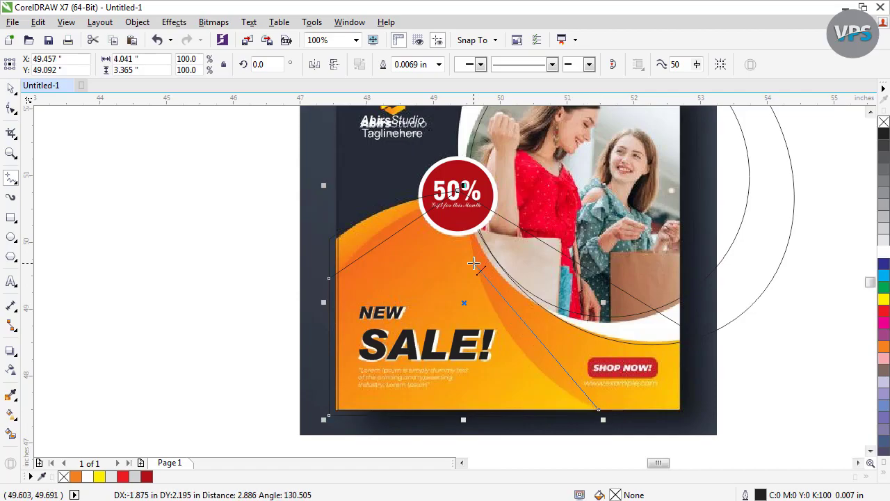
left_click(459, 190)
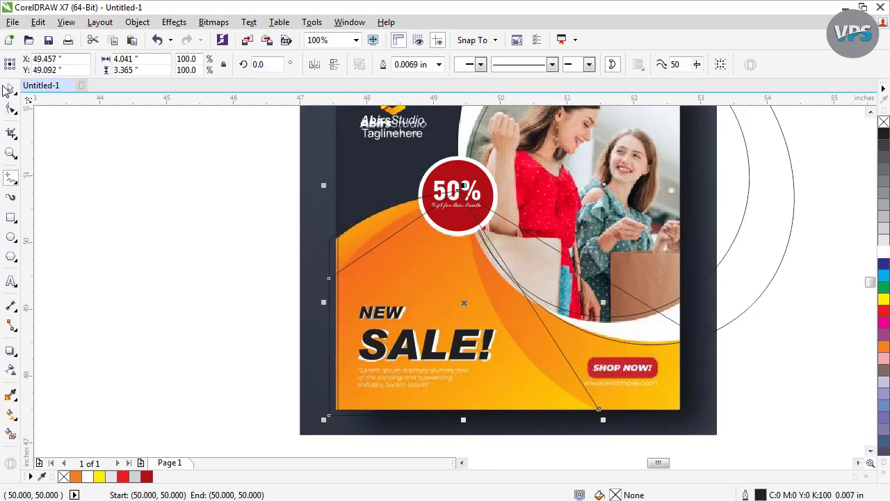
- Convert the new outline's segments to curves and bend its upper-left and right edges along the inner orange shape
key("F10")
left_click_drag(227, 160, 638, 439)
left_click_drag(390, 236, 384, 229)
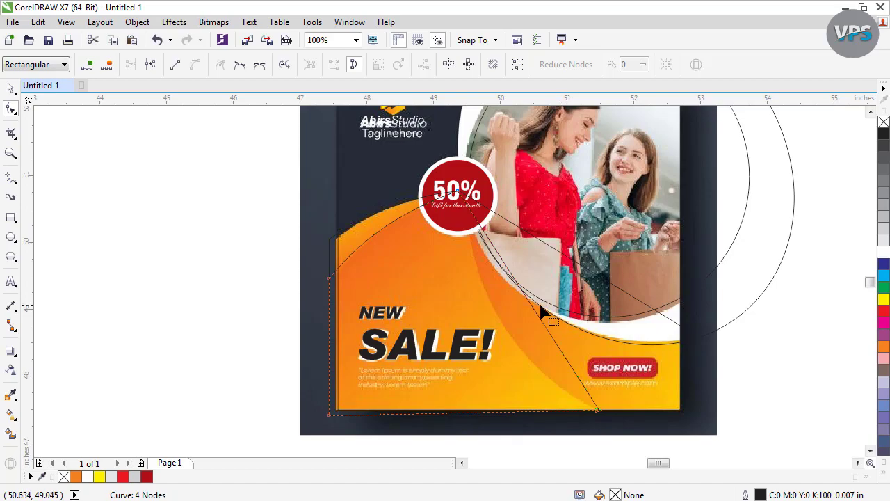
left_click_drag(533, 308, 513, 338)
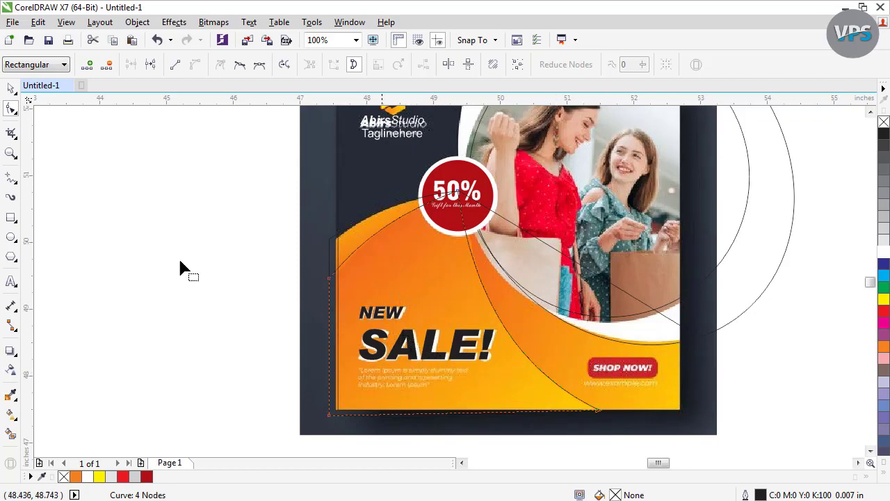
- Draw a closed straight-sided outline about 3.39 by 3.36 inches from the badge centre around the orange area behind the SHOP NOW button
left_click(11, 88)
left_click(576, 368)
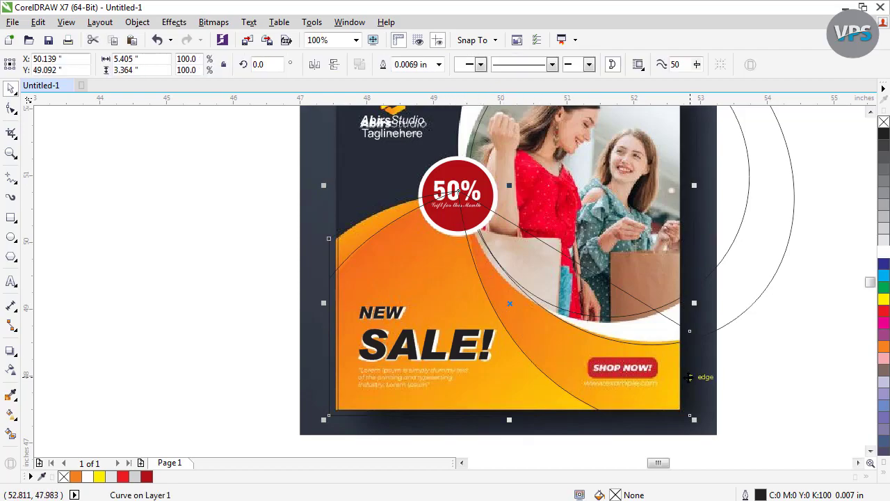
left_click(10, 178)
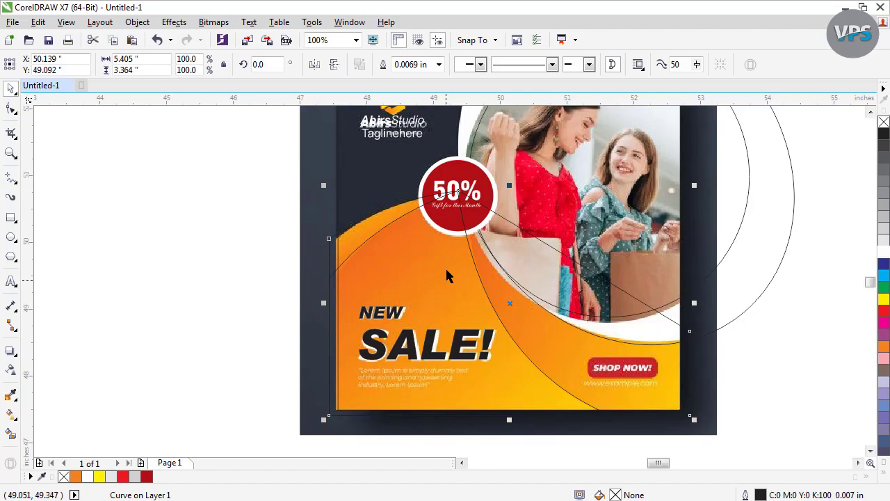
left_click(459, 190)
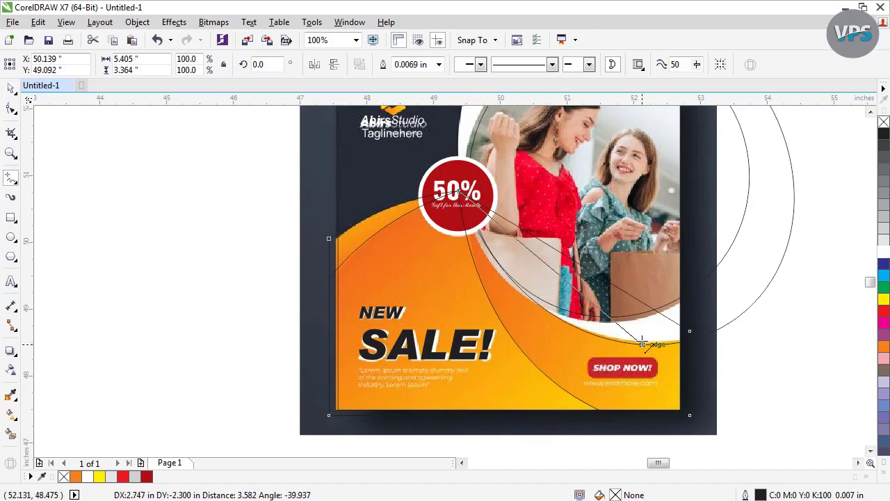
left_click(686, 341)
left_click(687, 342)
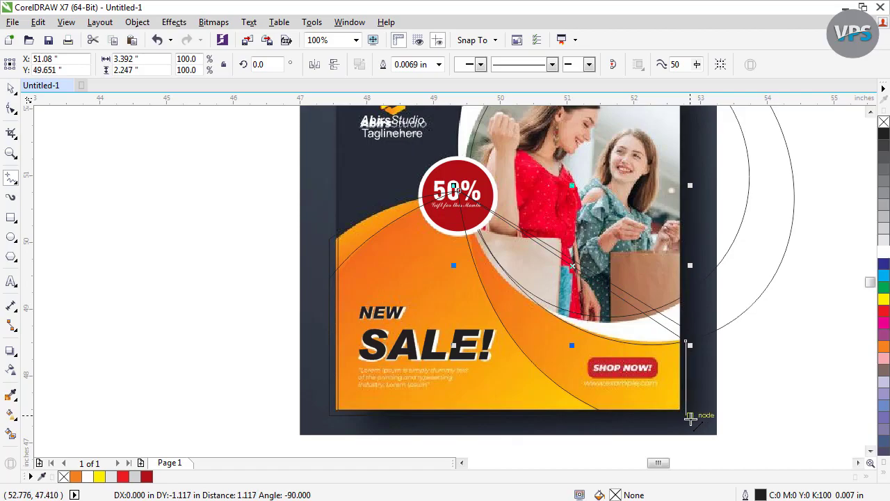
left_click(690, 417)
key("F10")
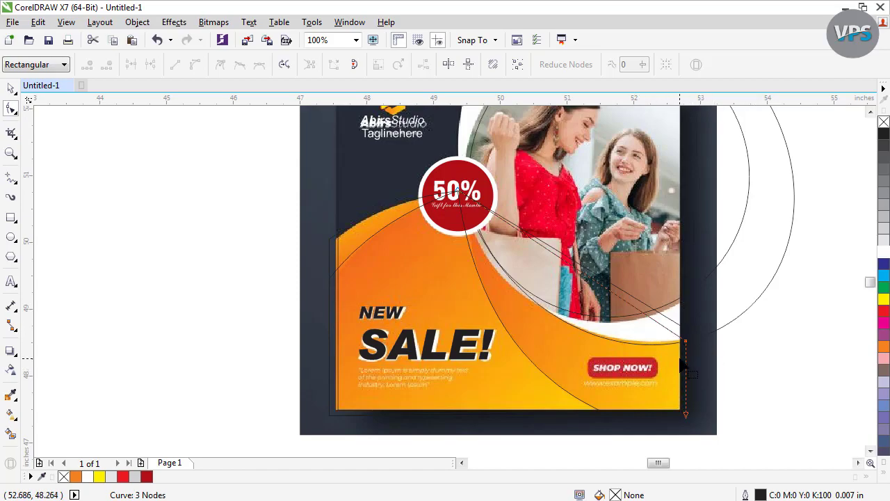
key("F5")
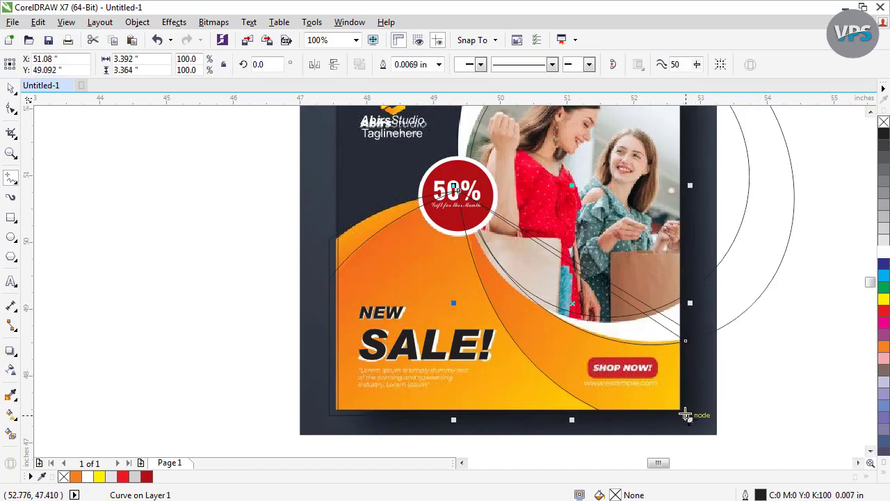
left_click(685, 415)
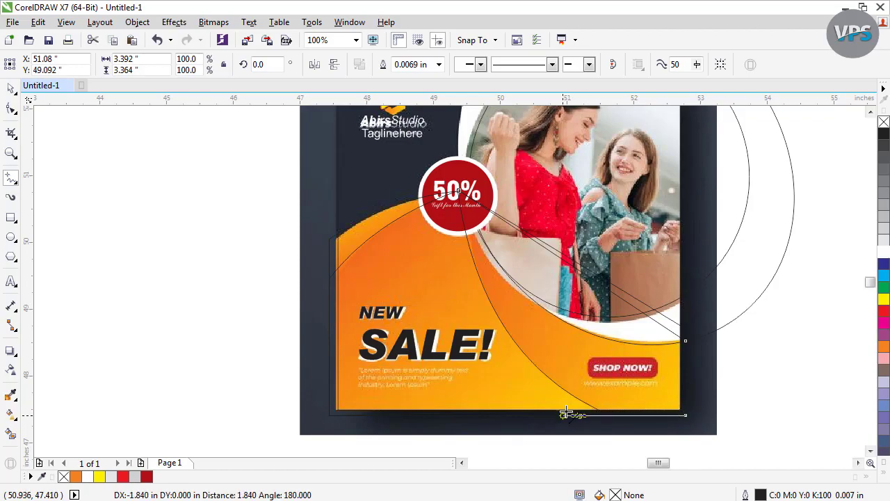
left_click(588, 412)
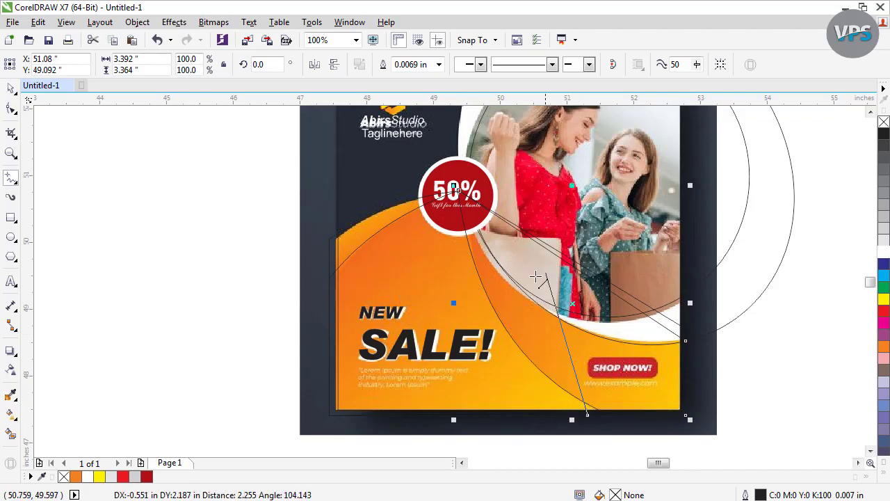
left_click(458, 191)
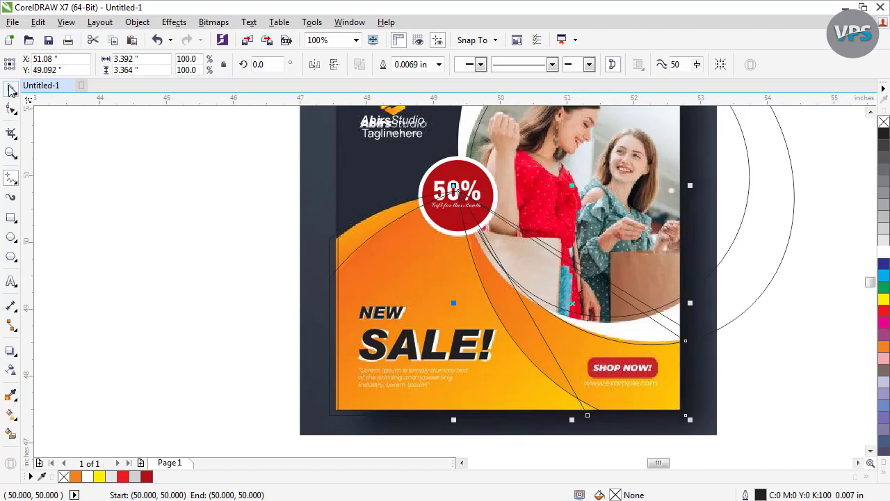
- Try filling the SHOP NOW area outline with green, and undo the fill
left_click(12, 89)
left_click(885, 287)
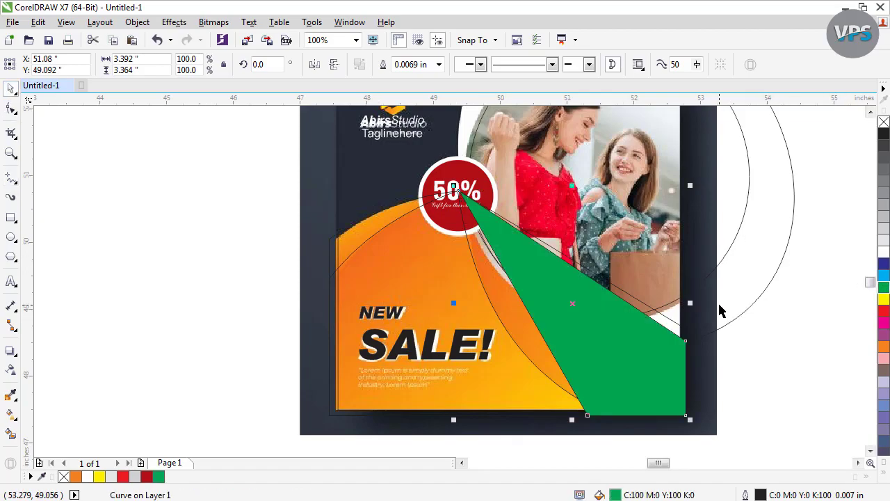
key("ctrl+z")
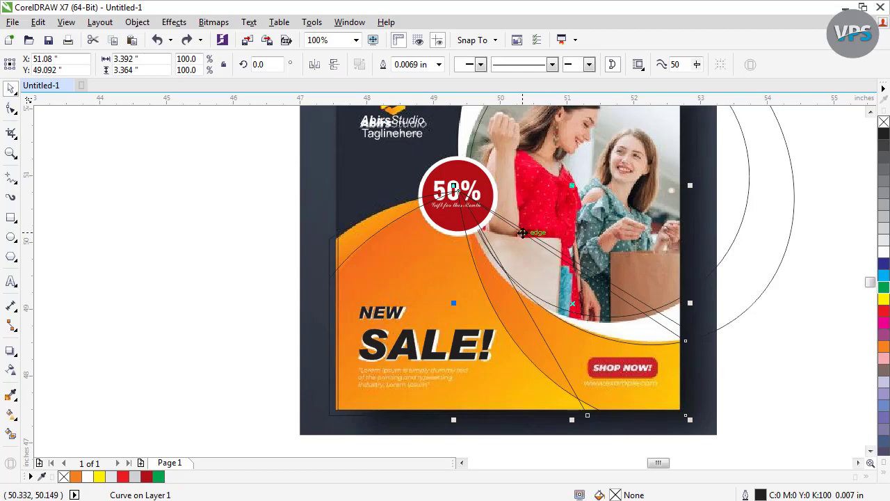
- Convert the SHOP NOW area outline's segments to curves and bend its left edge along the inner orange shape's curve
double_click(523, 234)
left_click_drag(421, 165, 753, 456)
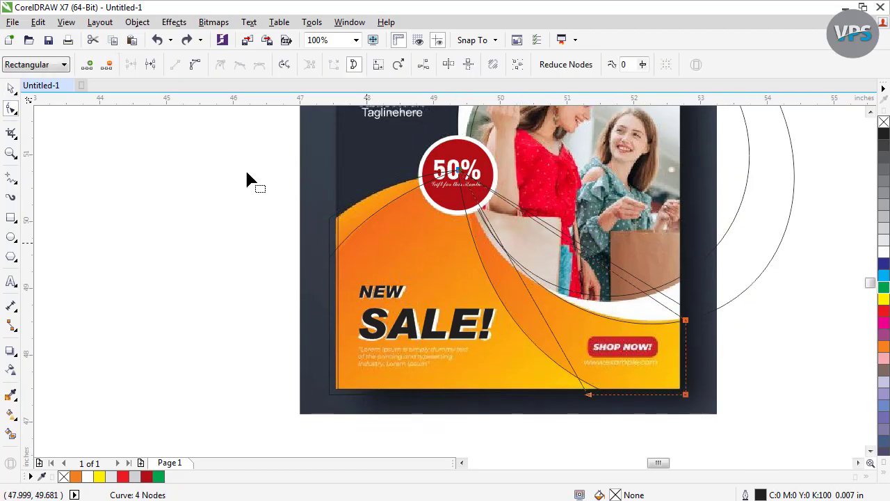
left_click(532, 290)
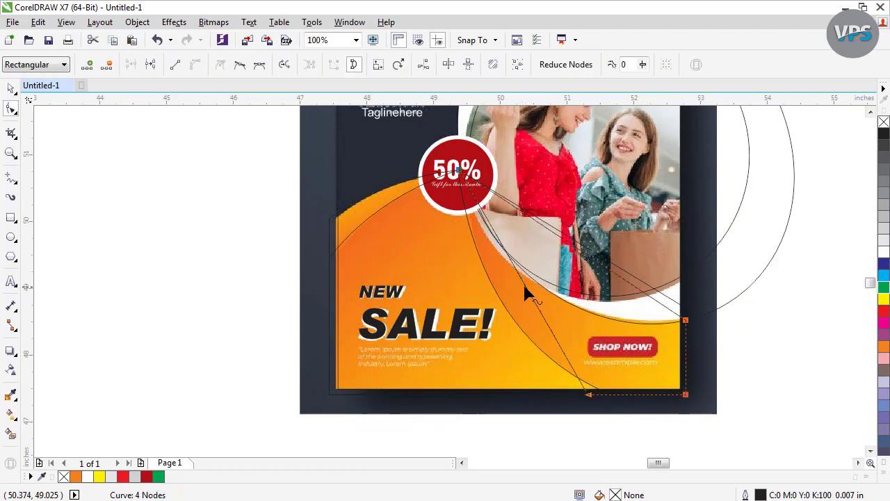
left_click_drag(527, 292, 500, 300)
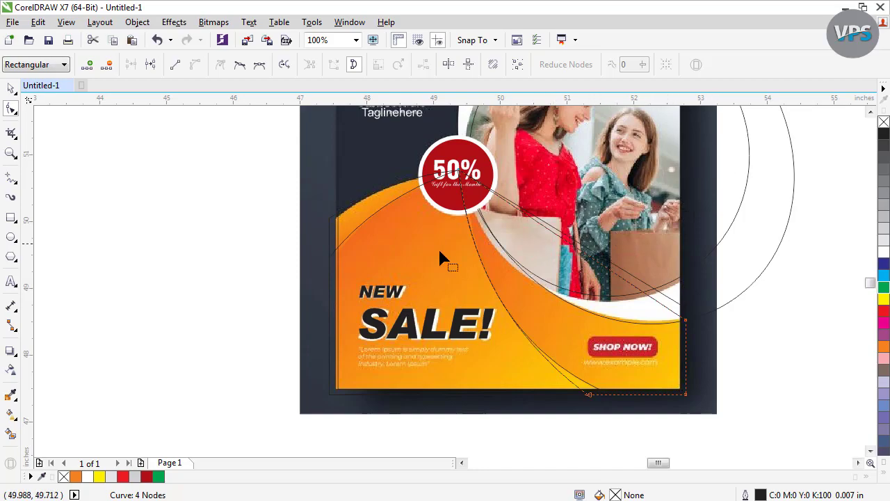
- Move the reference poster image out from behind the traced artwork to the empty space on its left
scroll(485, 223, "down", 2)
left_click_drag(647, 121, 275, 387)
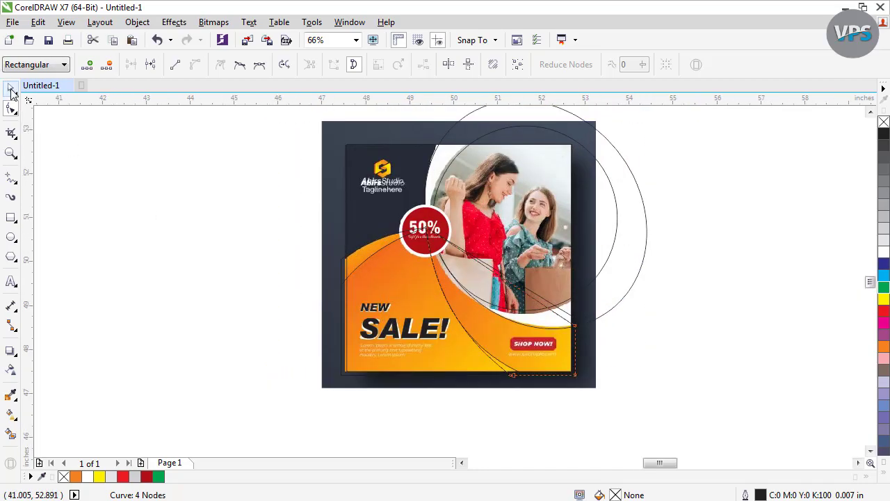
left_click(10, 89)
left_click(71, 251)
scroll(514, 226, "down", 2)
left_click_drag(451, 235, 309, 235)
left_click_drag(614, 162, 266, 327)
left_click(603, 174)
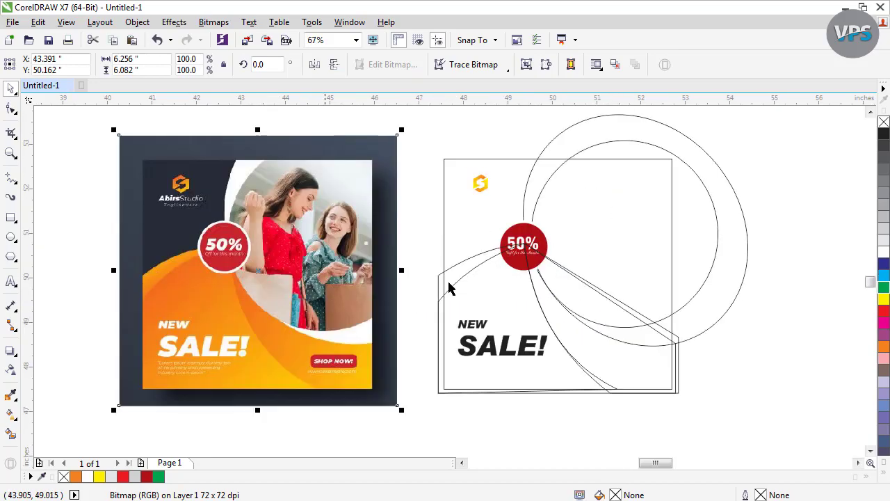
- Fill the square poster background with the dark navy #252C36 sampled from the reference image
left_click(588, 128)
left_click(807, 191)
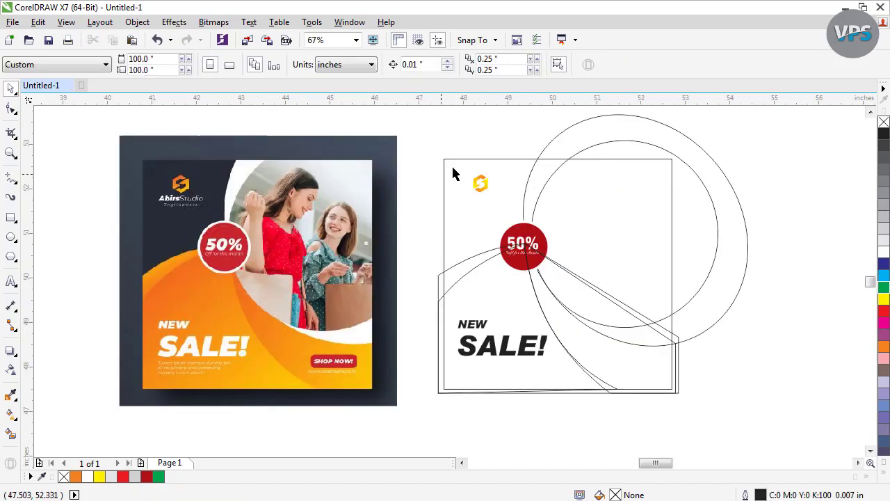
left_click(444, 167)
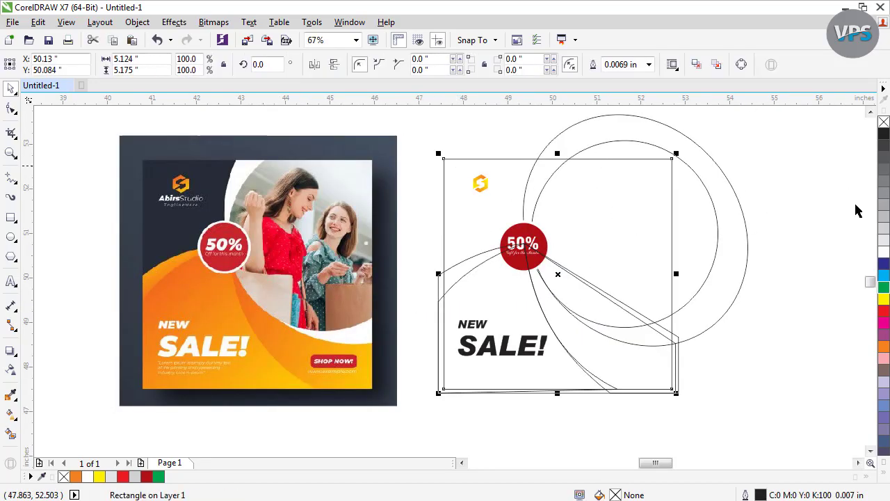
left_click(10, 395)
left_click(209, 148)
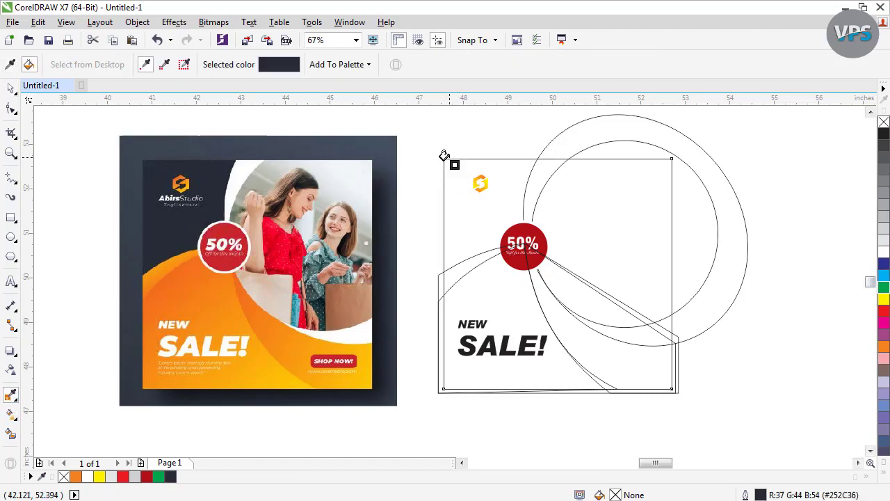
left_click(449, 170)
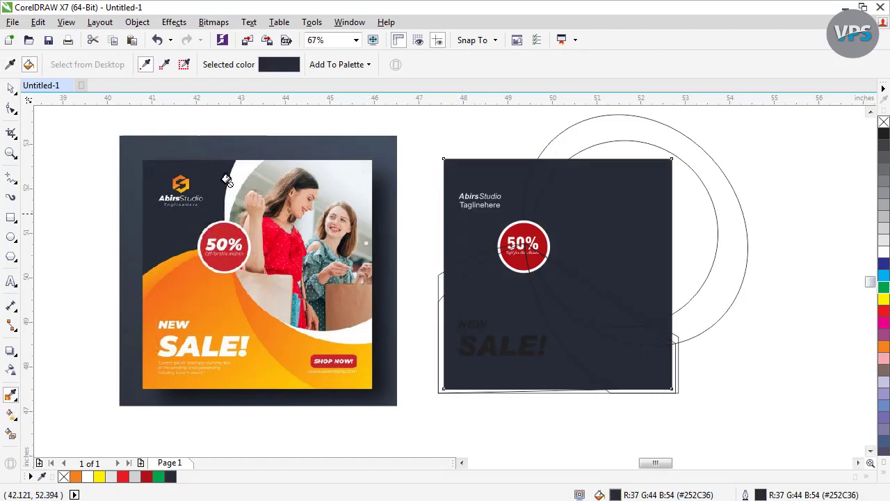
- Send the navy poster background back one level, behind the orange logo symbol
left_click(10, 88)
left_click(511, 174)
key("ctrl+Page_Down")
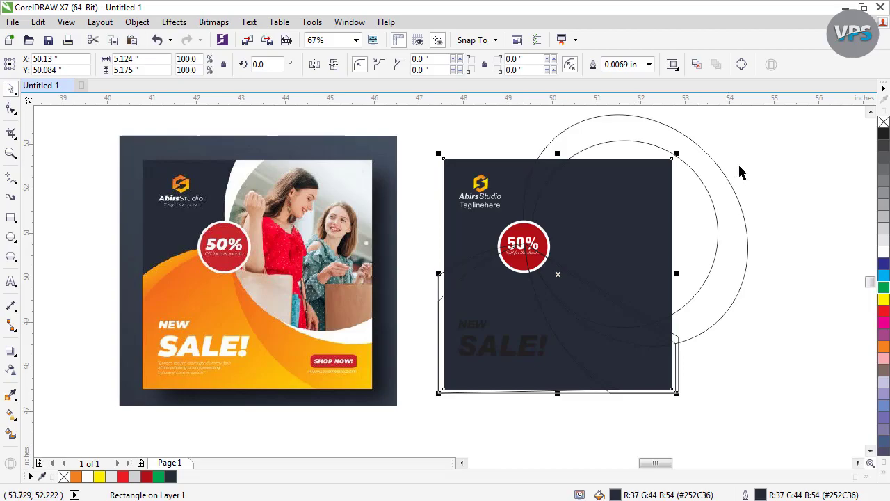
- Fill the larger round photo-frame shape with white
left_click(784, 148)
left_click(719, 162)
left_click(883, 251)
left_click(798, 159)
- Bring the four objects of the 50% badge in front of the white circle and the traced outlines
left_click(618, 193)
left_click(785, 161)
left_click_drag(582, 169, 457, 281)
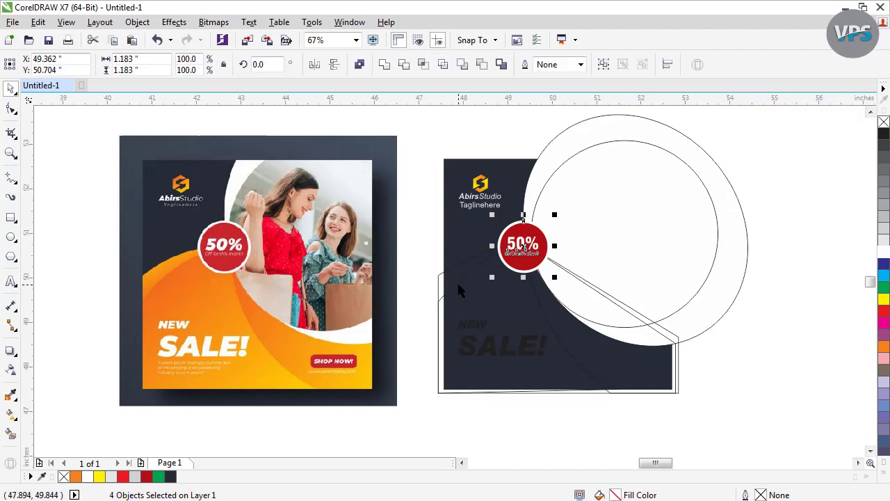
left_click(772, 308)
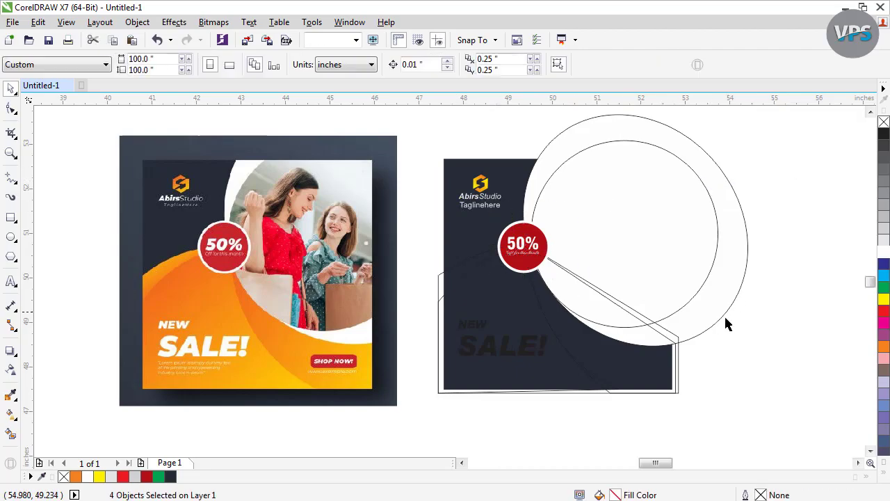
- Apply a linear fountain fill to the larger traced wave shape, running diagonally from its upper-left edge to its lower-right corner
left_click(496, 313)
scroll(236, 426, "up", 1)
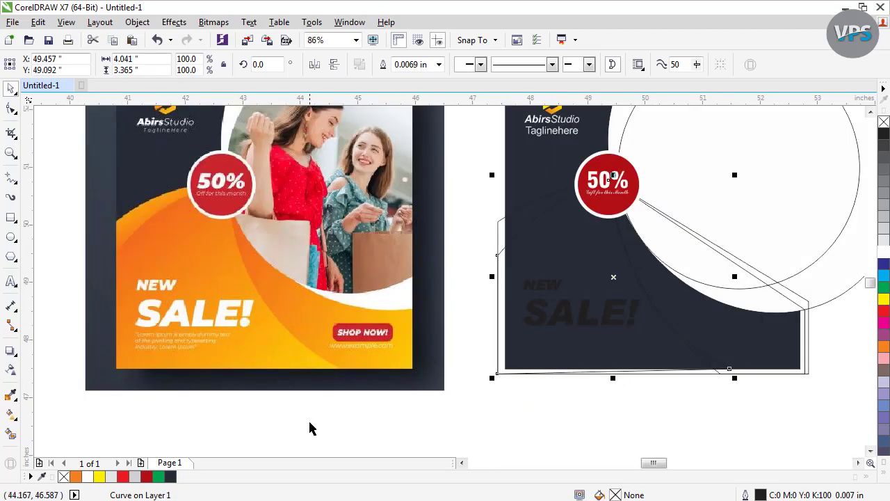
left_click(311, 428)
left_click(512, 224)
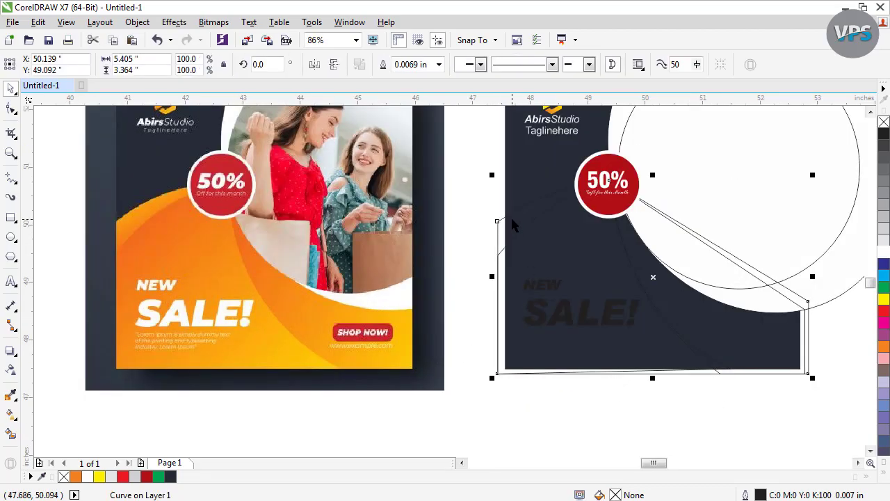
key("g")
left_click_drag(521, 205, 807, 366)
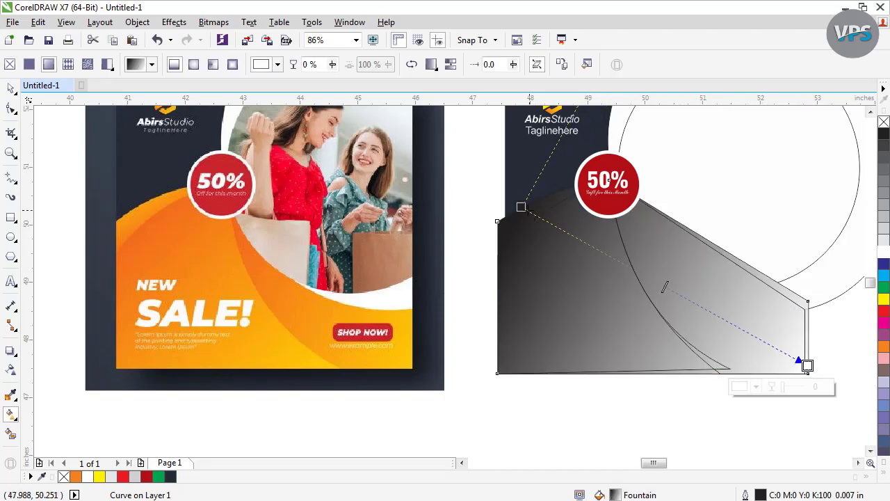
- Colour the larger wave's gradient from orange #F69314, sampled from the reference image, to yellow at the lower-right end
left_click(521, 207)
left_click(470, 227)
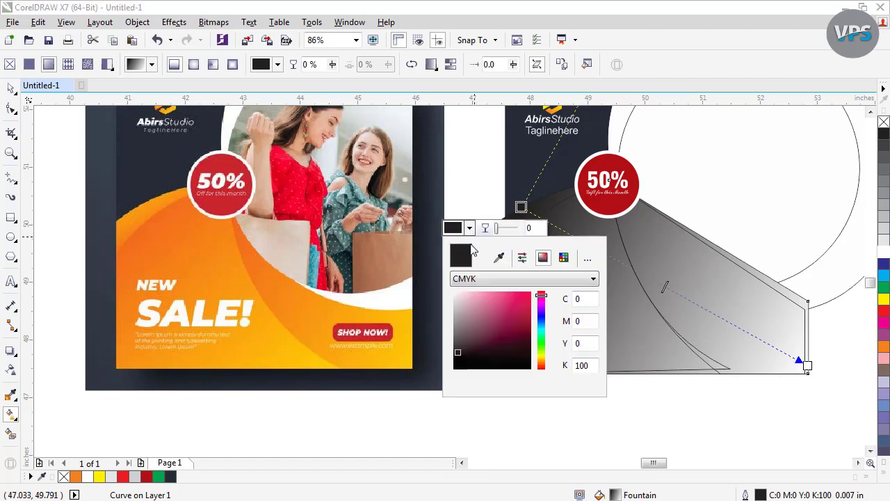
left_click(498, 258)
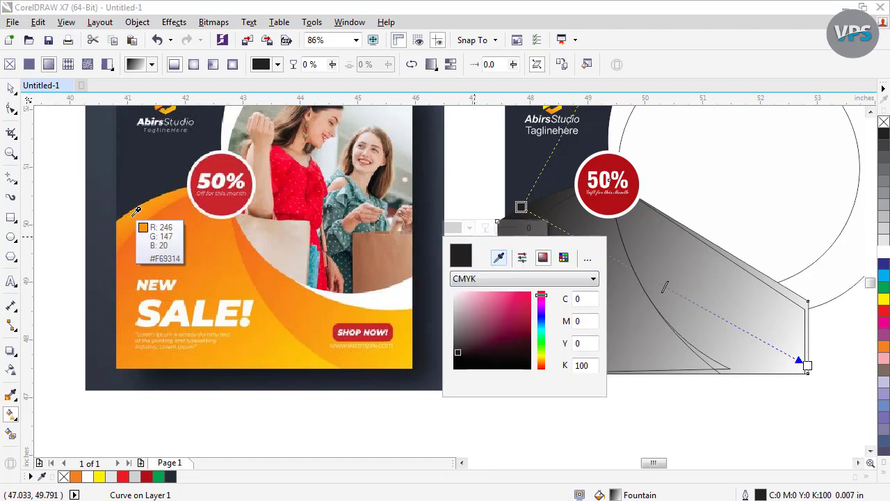
left_click(137, 212)
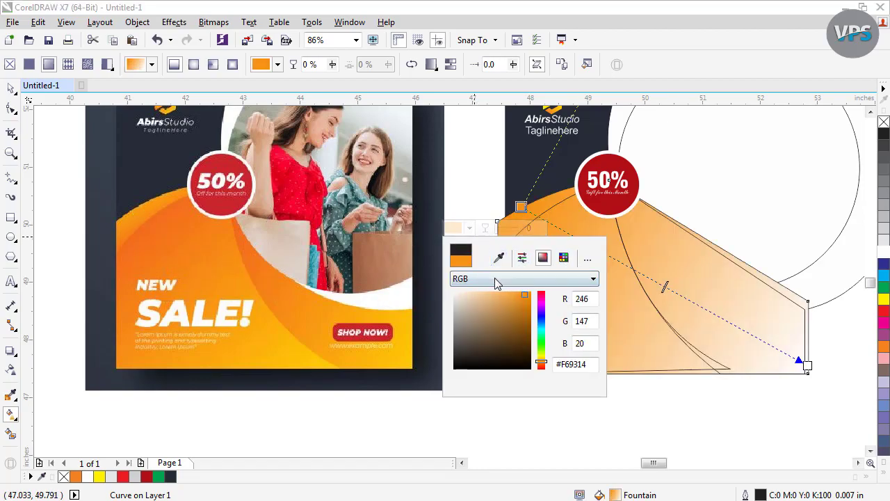
left_click(806, 364)
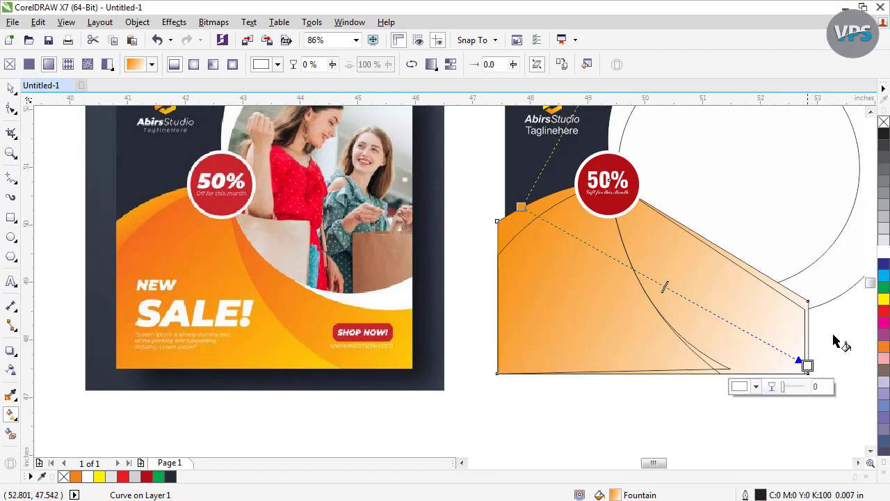
left_click(883, 300)
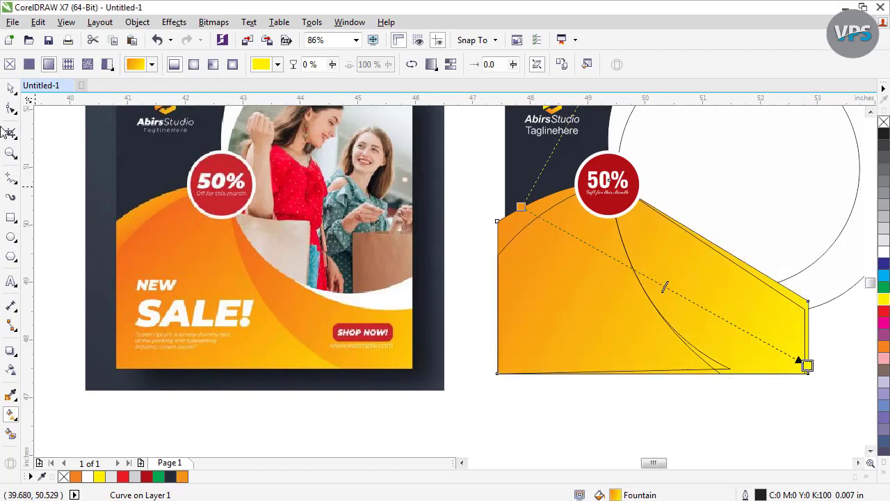
- Apply a diagonal linear fountain fill to the inner left wave shape, starting with the sampled orange
left_click(11, 89)
left_click(575, 284)
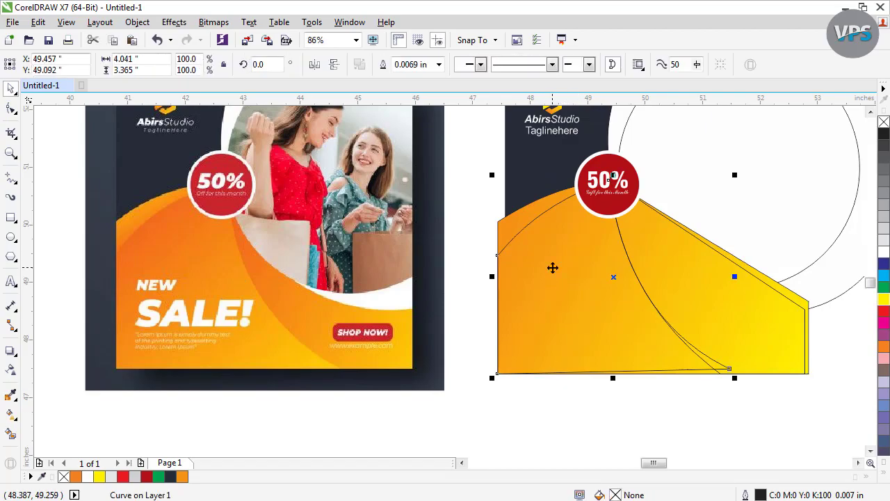
key("g")
left_click_drag(519, 231, 722, 367)
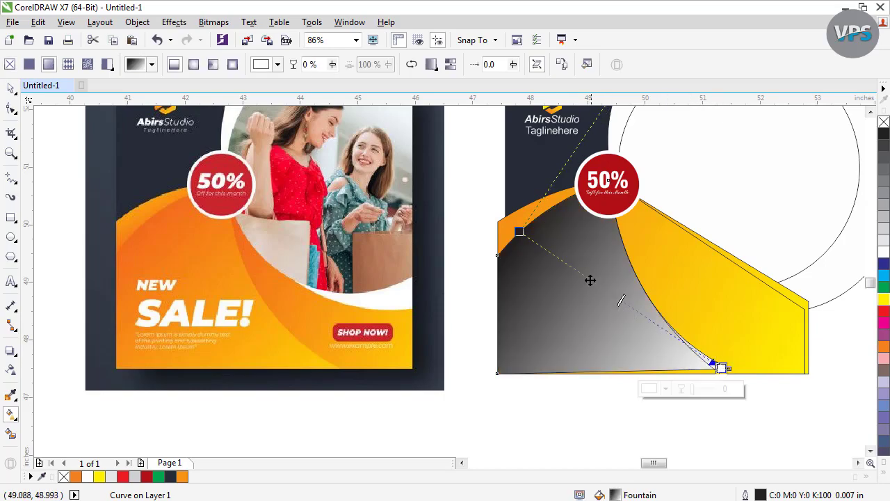
left_click(519, 232)
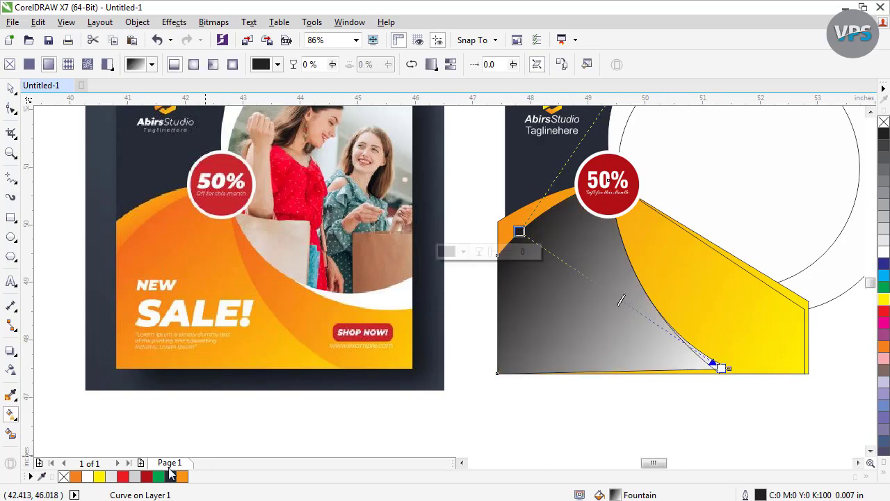
left_click(182, 477)
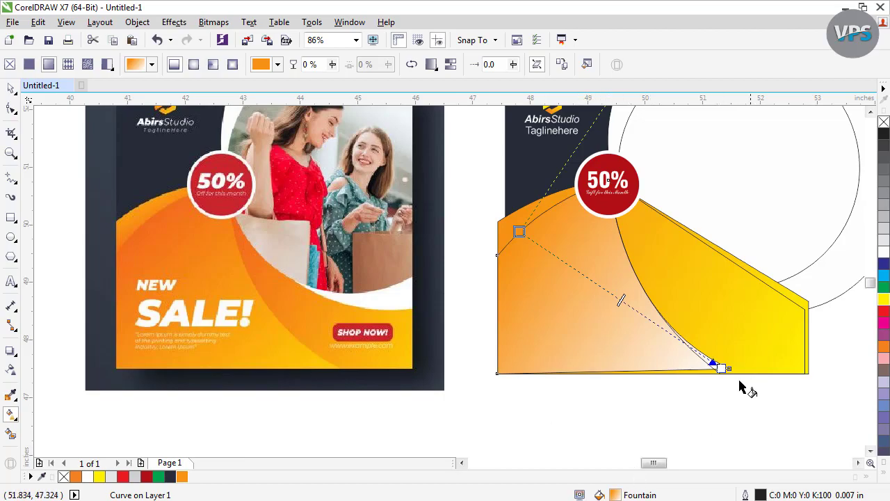
- Switch the inner wave gradient's start colour to CMYK and try magenta 60 and 80, settling on 70
left_click(519, 231)
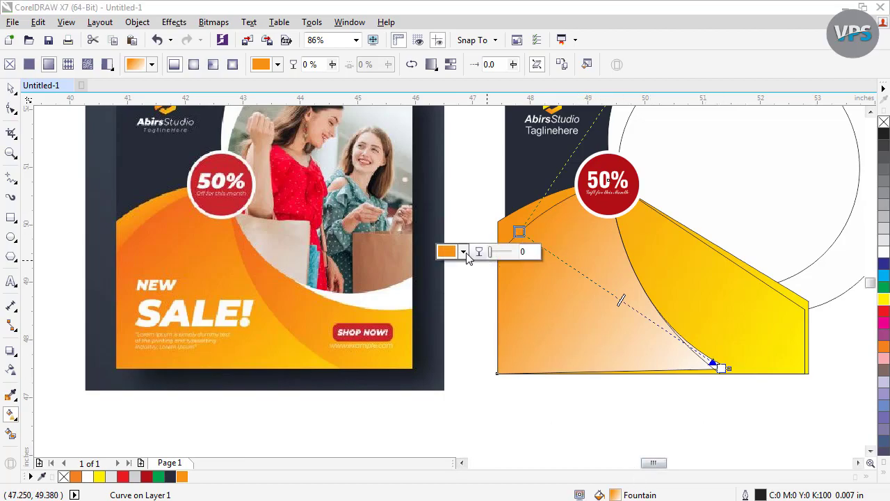
left_click(464, 252)
left_click(514, 300)
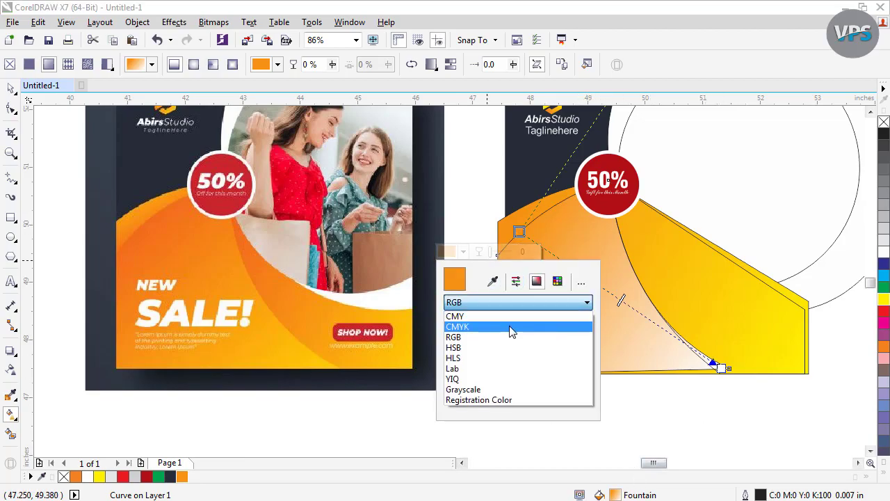
left_click(512, 326)
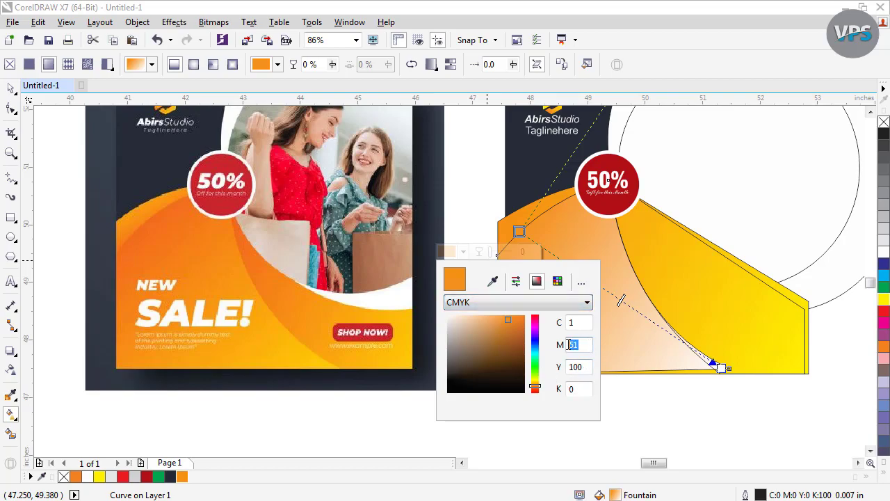
type("60")
key("Return")
left_click_drag(587, 344, 557, 344)
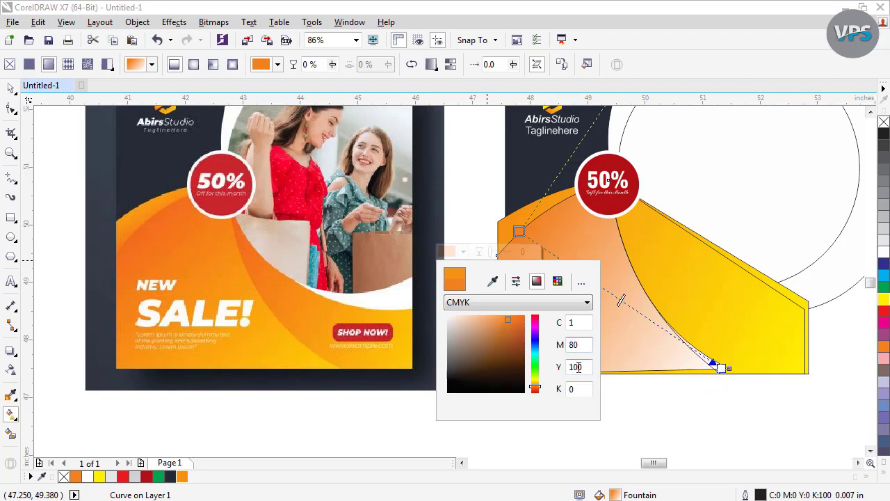
type("80")
key("Return")
double_click(574, 345)
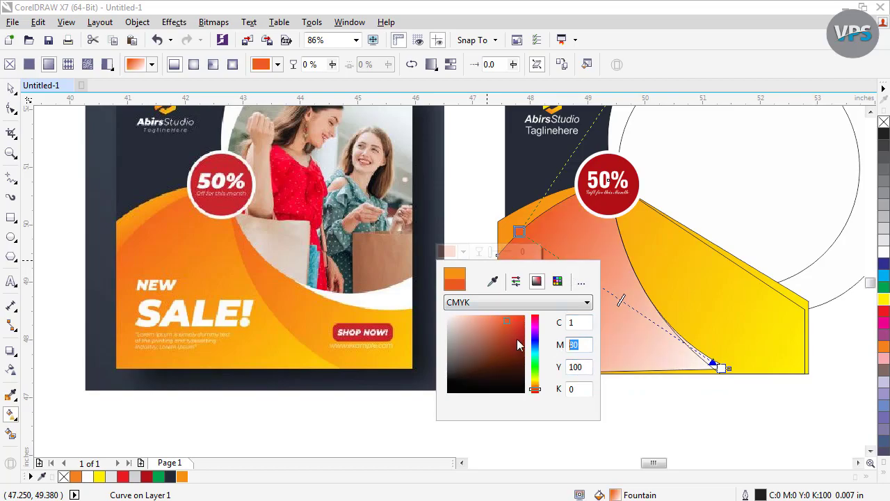
type("70")
left_click(588, 326)
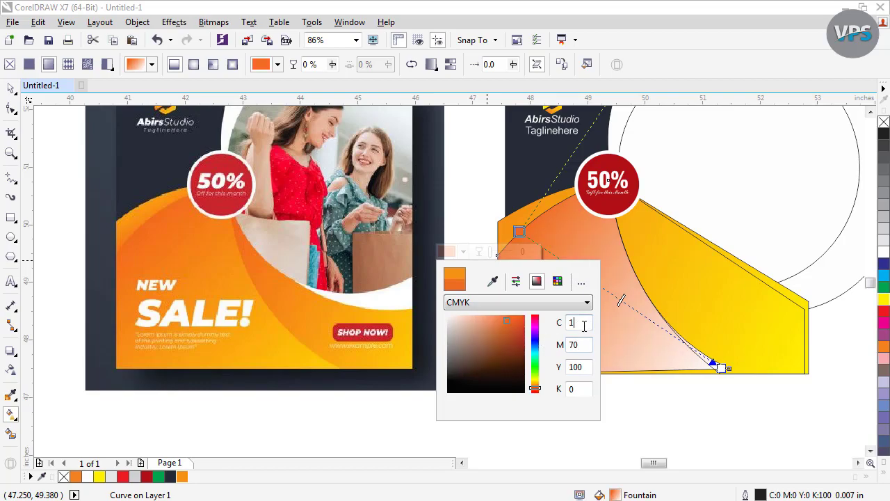
left_click(427, 202)
- Try orange, then set yellow as the inner wave gradient's end colour, and adjust both gradient ends slightly
left_click(717, 363)
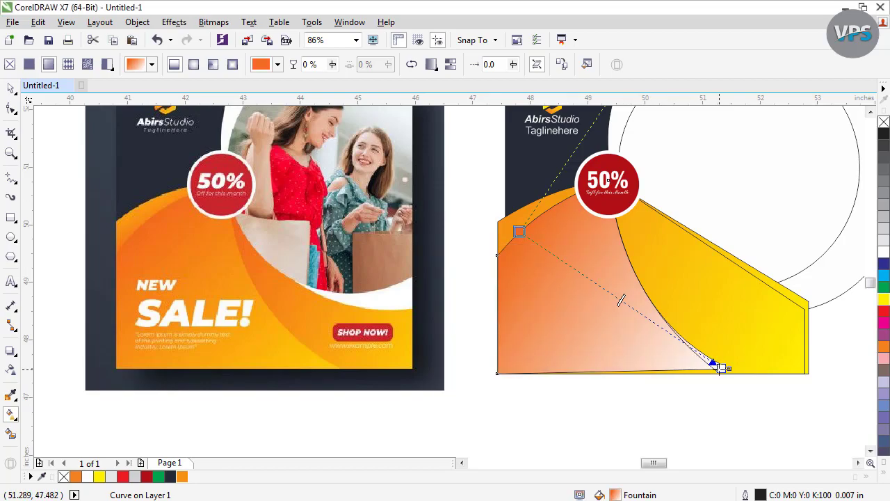
left_click(883, 350)
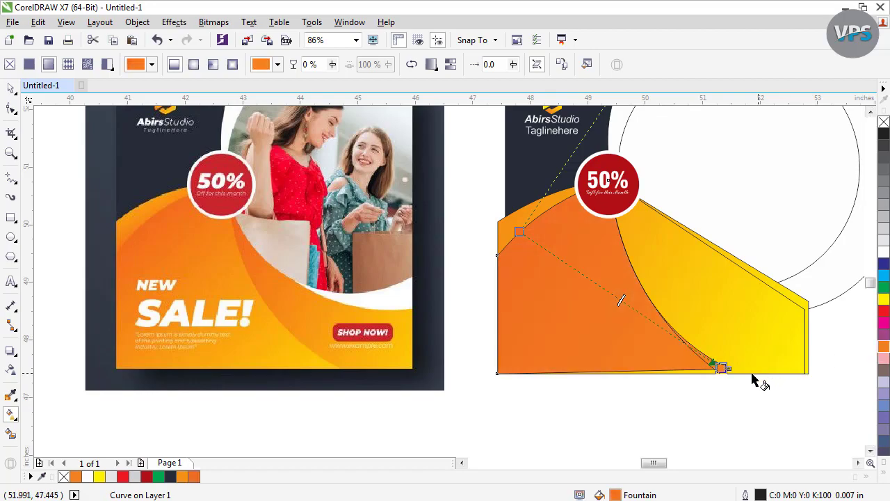
left_click_drag(722, 367, 709, 367)
left_click(100, 477)
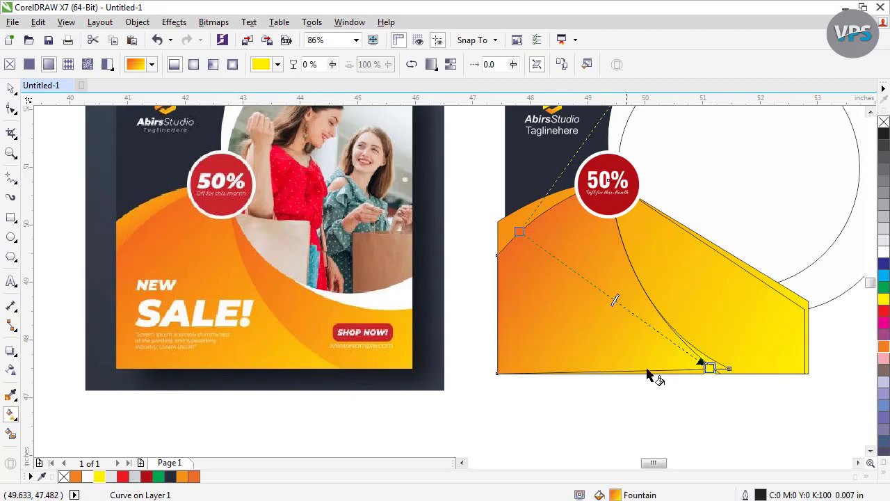
left_click(719, 376)
left_click(719, 377)
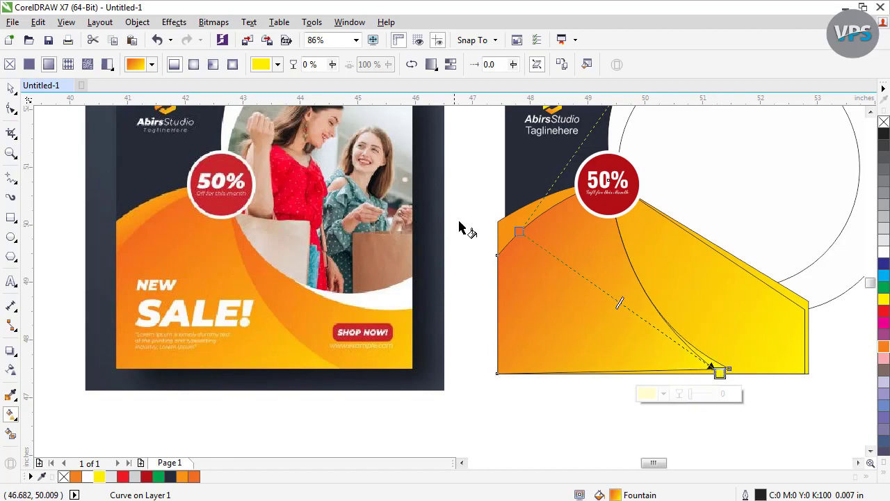
left_click(520, 232)
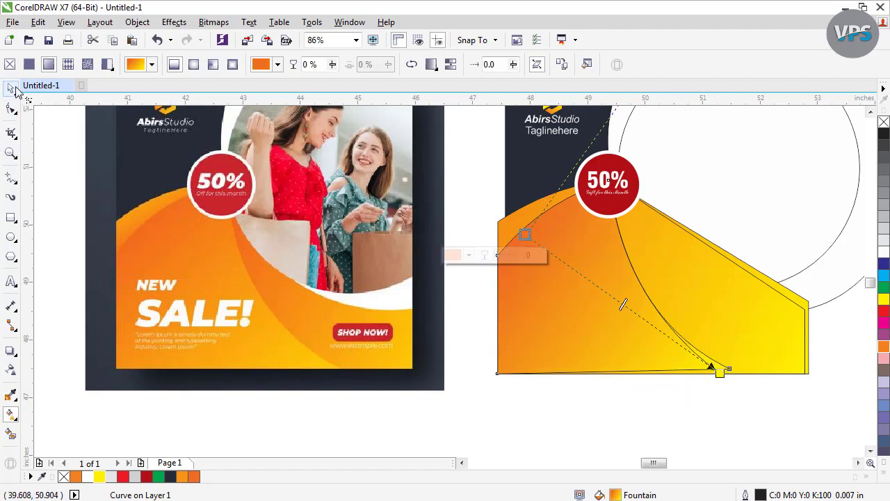
left_click(15, 90)
left_click(718, 306)
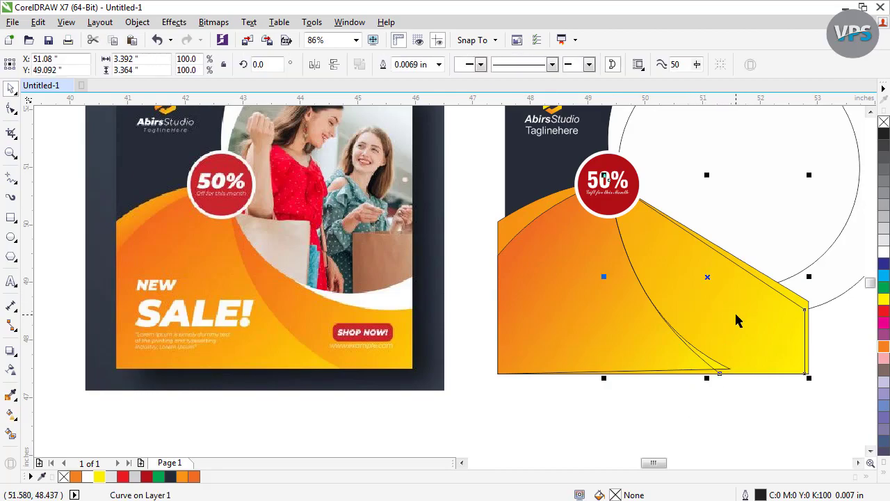
key("shift+Page_Down")
key("ctrl+z")
left_click(724, 440)
- Send the larger gradient wave and the unfilled right-hand curve together to the back of the layer
left_click(802, 328)
left_click(794, 293, "shift")
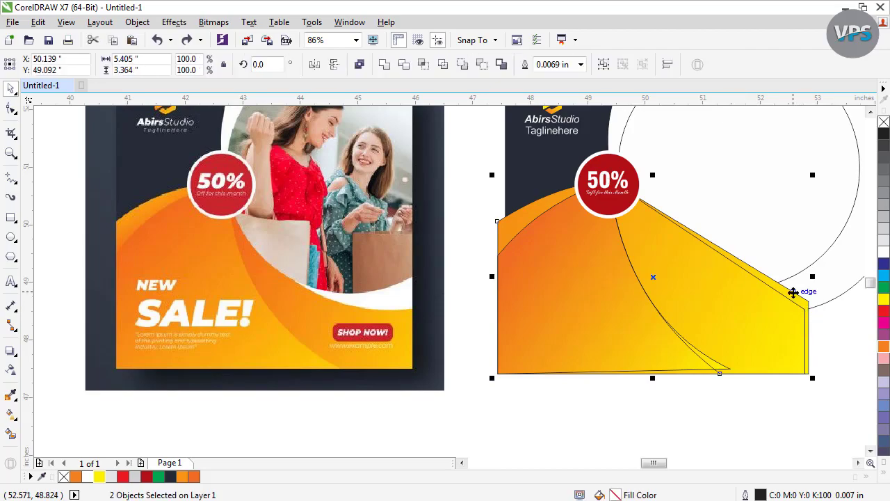
key("shift+Page_Down")
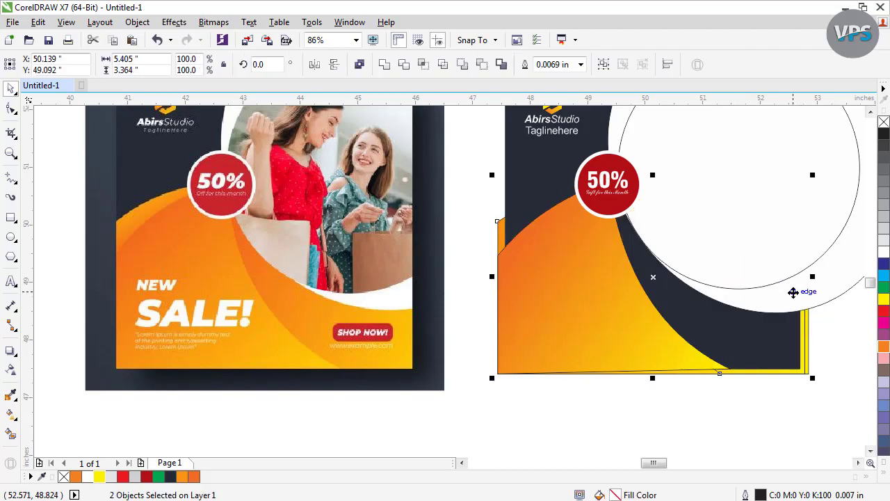
left_click(704, 420)
left_click(706, 292)
left_click_drag(706, 292, 763, 308)
key("ctrl+z")
key("shift+Page_Down")
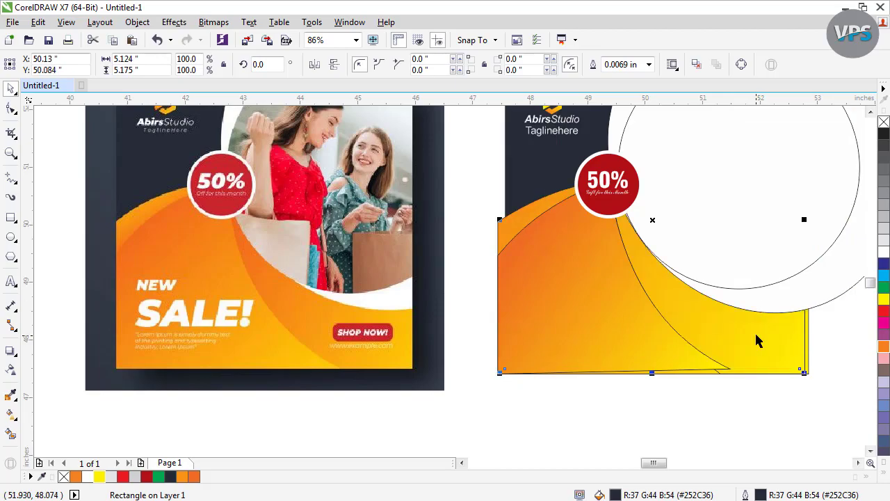
key("ctrl+z")
left_click(741, 417)
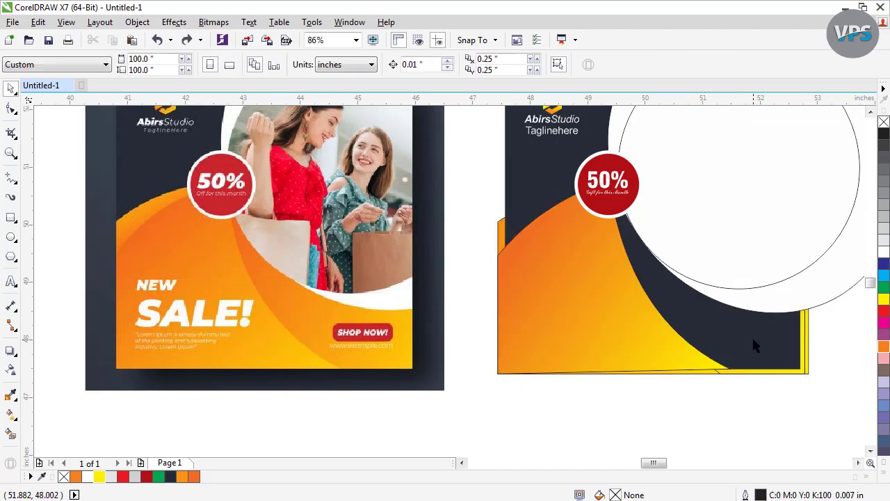
- Send the navy square background to the back of the layer, behind the gradient waves
left_click(753, 341)
key("shift+Page_Down")
- Try moving the unfilled right-hand curve to several positions and undo each move
scroll(431, 396, "down", 2)
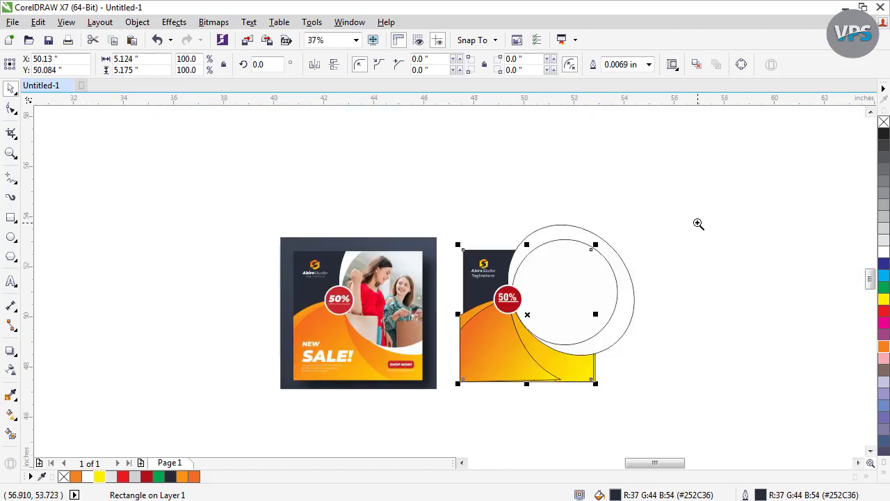
scroll(450, 381, "up", 1)
left_click(628, 358)
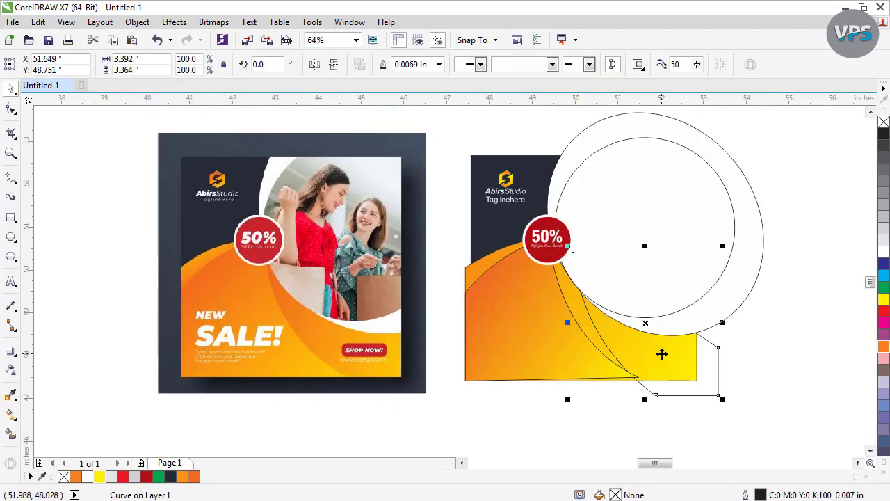
key("ctrl+z")
left_click_drag(591, 322, 617, 313)
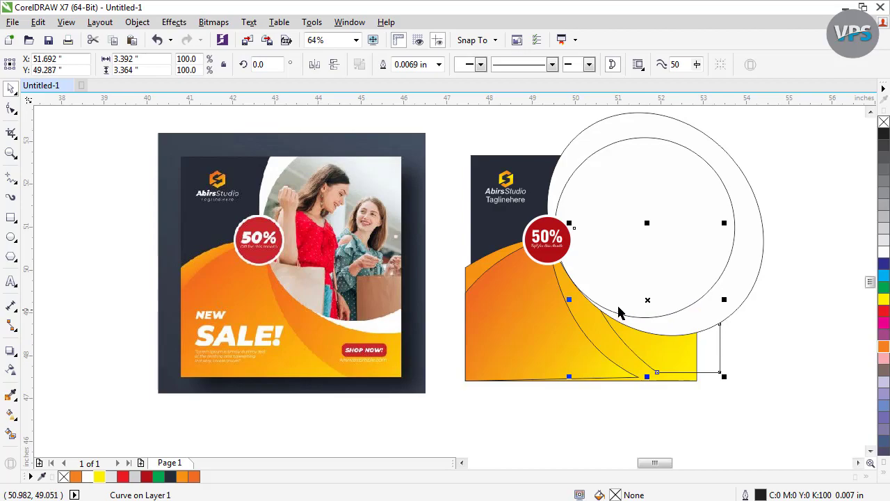
key("ctrl+z")
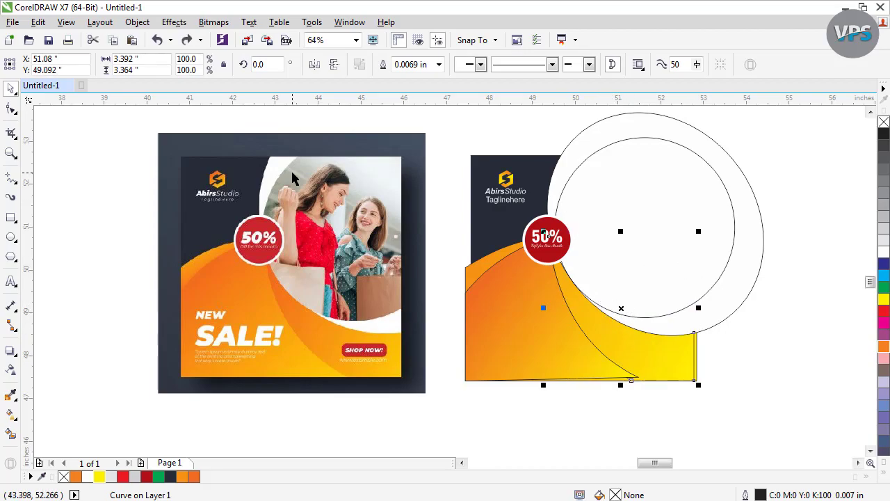
left_click_drag(617, 335, 771, 252)
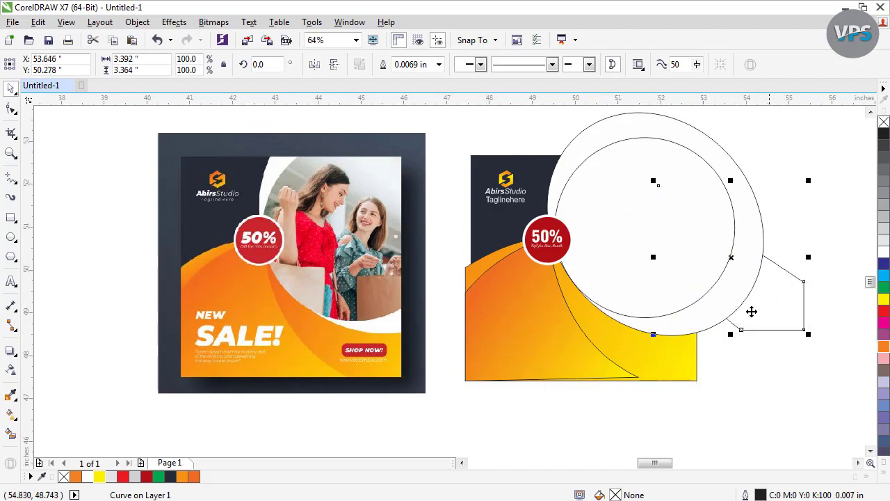
left_click_drag(755, 315, 756, 286)
key("ctrl+z")
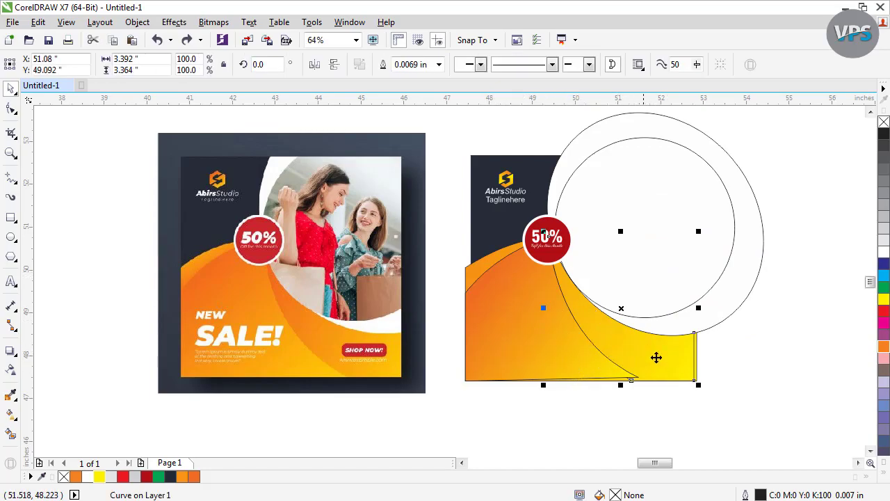
- Copy the fill property from the gradient wave onto the unfilled right-hand curve
left_click(38, 21)
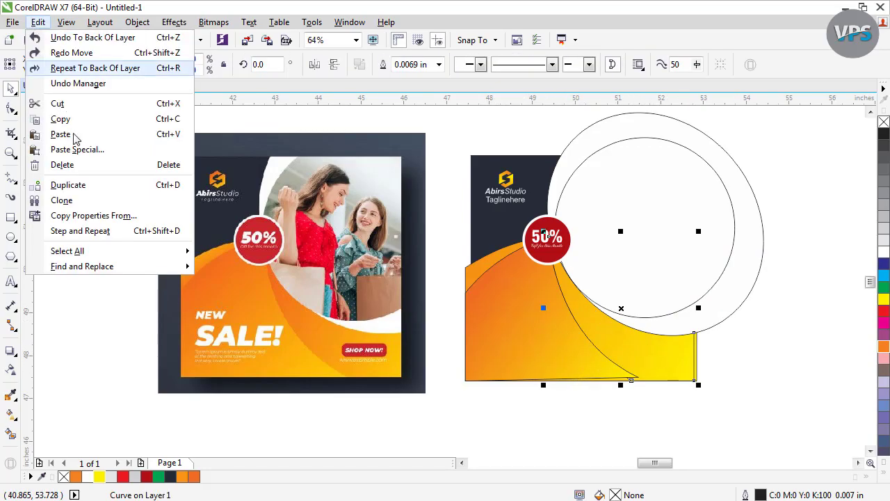
left_click(115, 217)
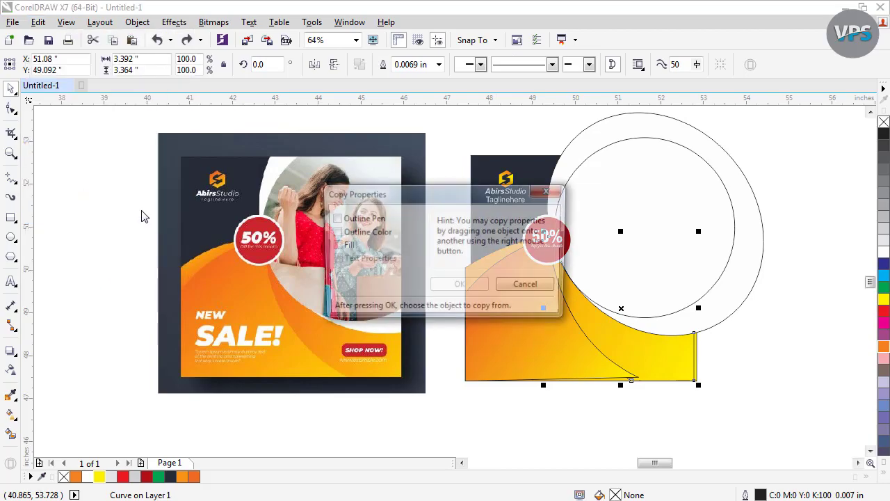
left_click(340, 249)
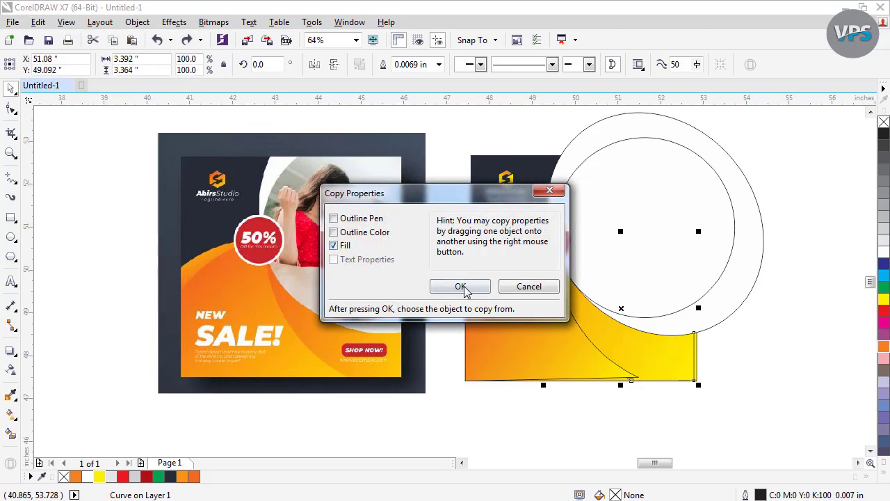
left_click(460, 285)
left_click(522, 318)
left_click(743, 355)
- Adjust both ends of the right-hand curve's gradient so orange starts near the badge and yellow ends toward the lower right
left_click(652, 357)
key("g")
mouse_move(678, 361)
left_mouse_down()
mouse_move(570, 318)
mouse_move(551, 295)
mouse_move(688, 363)
left_mouse_up()
left_click_drag(554, 271, 565, 303)
left_click(9, 86)
left_click(709, 335)
- Fill the inner circle with light grey, 20% black
left_click(632, 173)
left_click(884, 231)
left_click(802, 209)
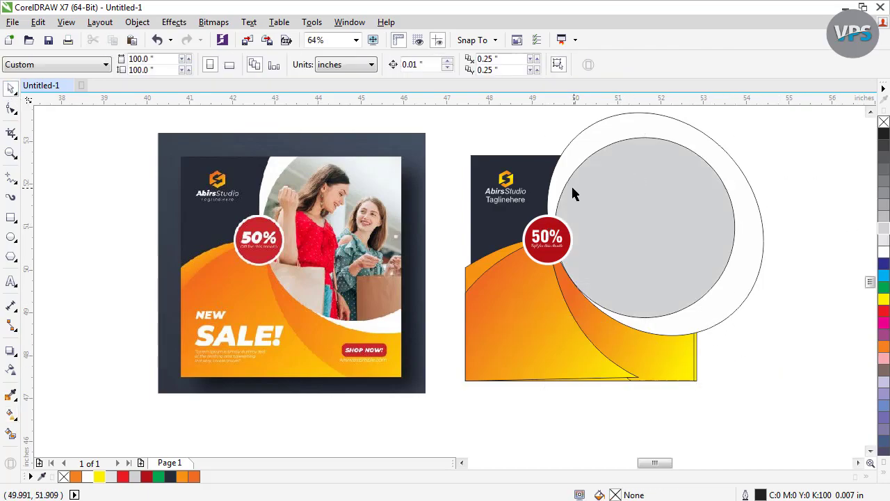
- Bring the hidden NEW and SALE! text to the front of the layer, above the gradient waves
left_click(480, 270)
left_click_drag(751, 241, 438, 413)
left_click_drag(526, 293, 421, 380)
key("ctrl+z")
left_click_drag(594, 302, 435, 376)
key("shift+Page_Up")
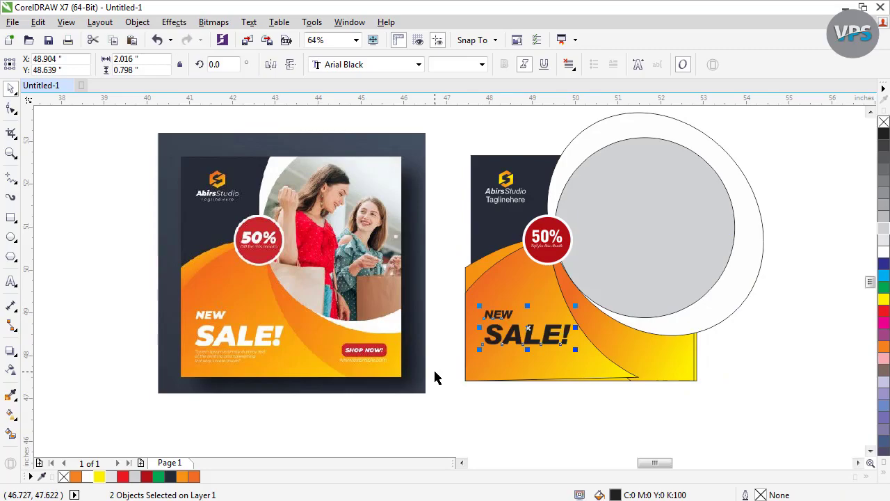
- Fill the NEW and SALE! text with white and shrink both lines together to about 1.98 in wide
left_click(765, 357)
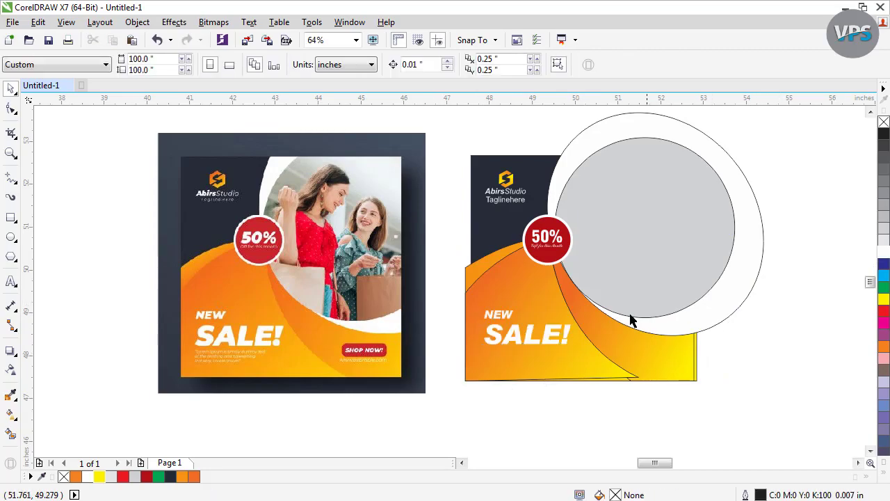
left_click_drag(439, 381, 440, 380)
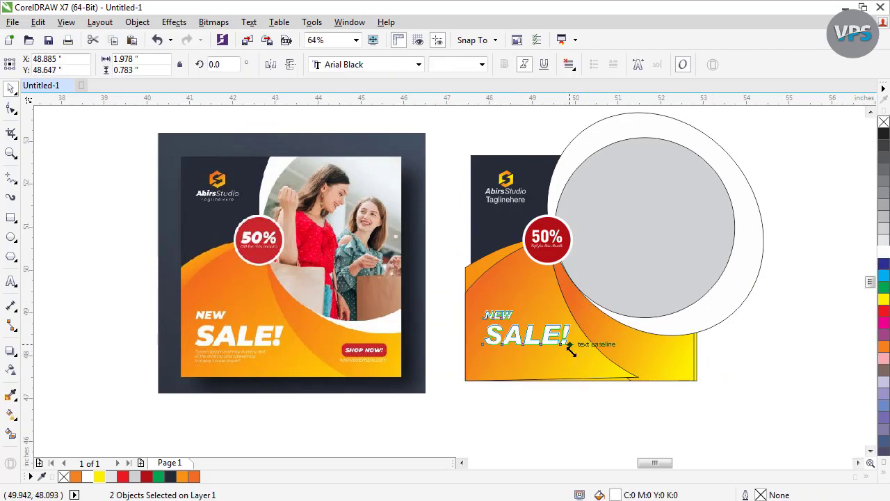
left_click(730, 363)
- Try to PowerClip the three ungrouped gradient waves inside the navy square and reposition one there, then undo it
scroll(391, 410, "up", 1)
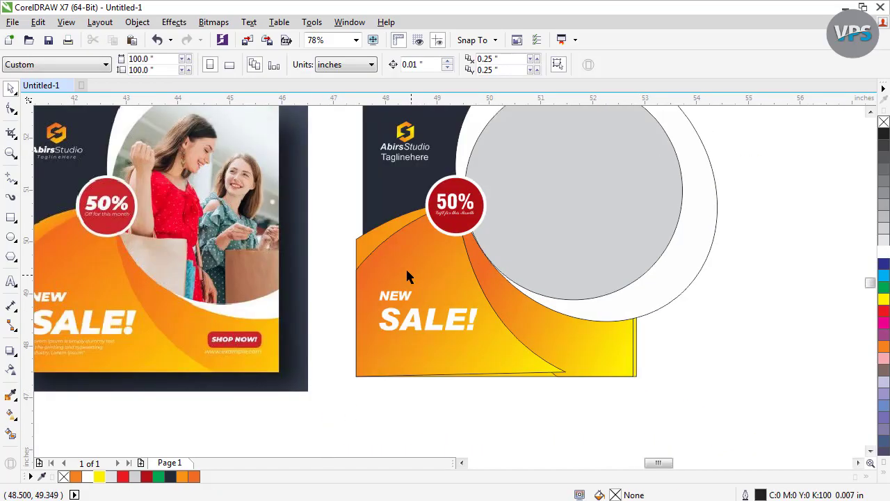
left_click(382, 237)
left_click(421, 263, "shift")
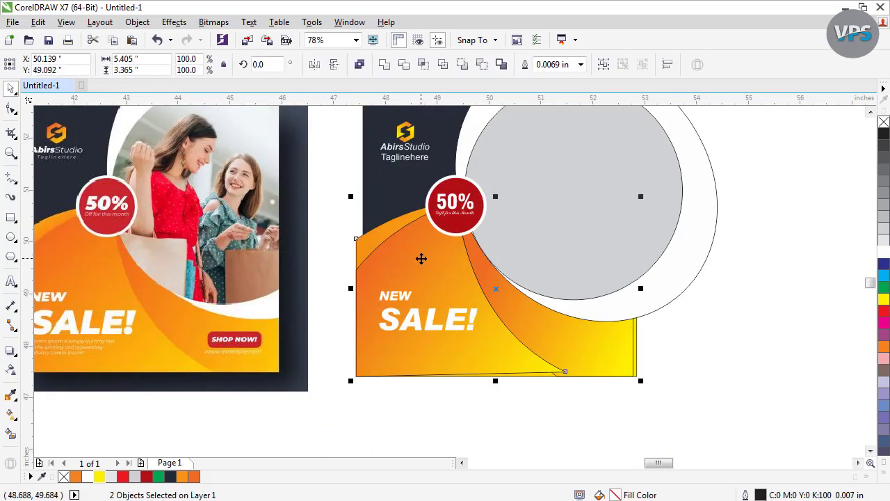
left_click(564, 342, "shift")
right_click(606, 344)
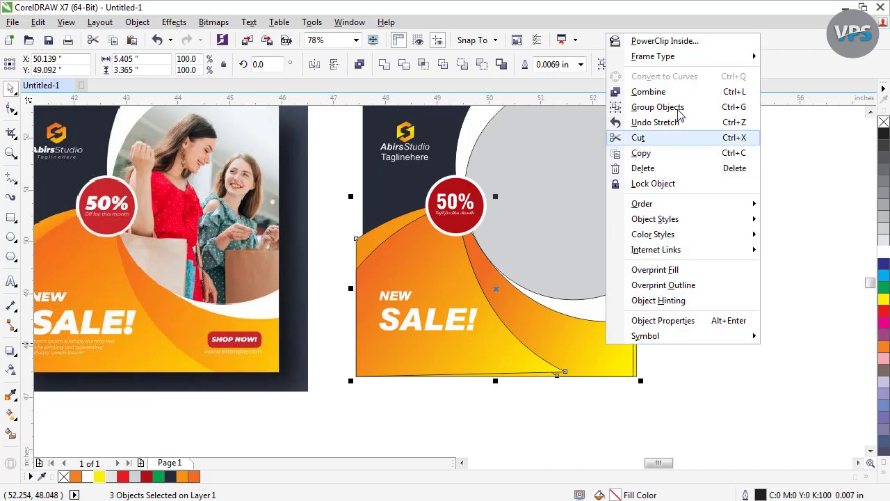
left_click(678, 37)
left_click(376, 186)
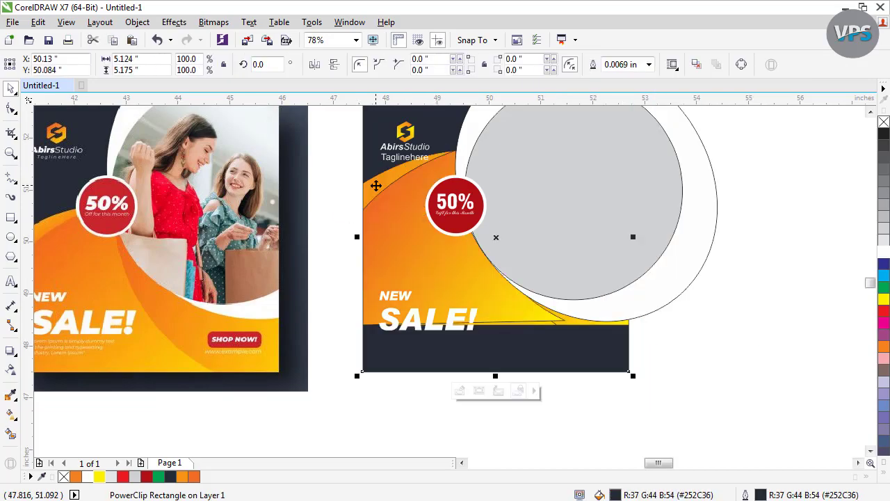
left_click(401, 201, "ctrl")
left_click_drag(402, 201, 402, 231)
key("ctrl+z")
key("ctrl+z")
- Group the three gradient waves and PowerClip the group inside the navy square
key("ctrl+g")
right_click(538, 338)
left_click(577, 167)
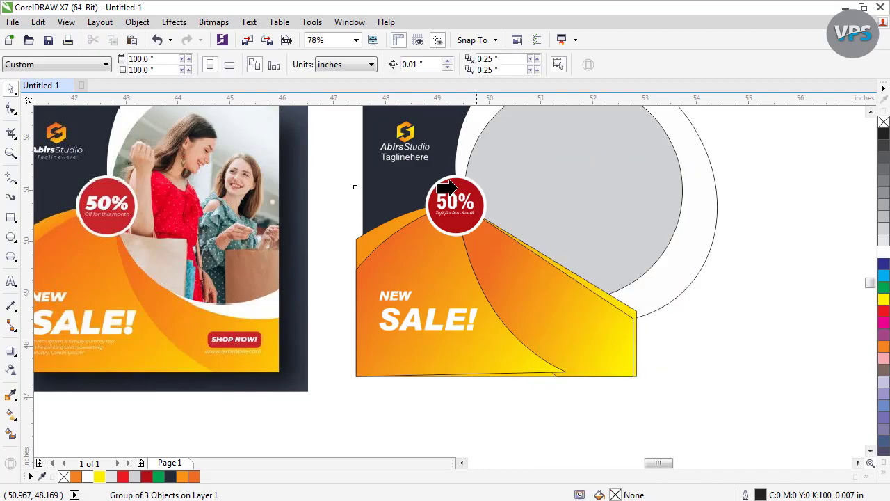
left_click(382, 179)
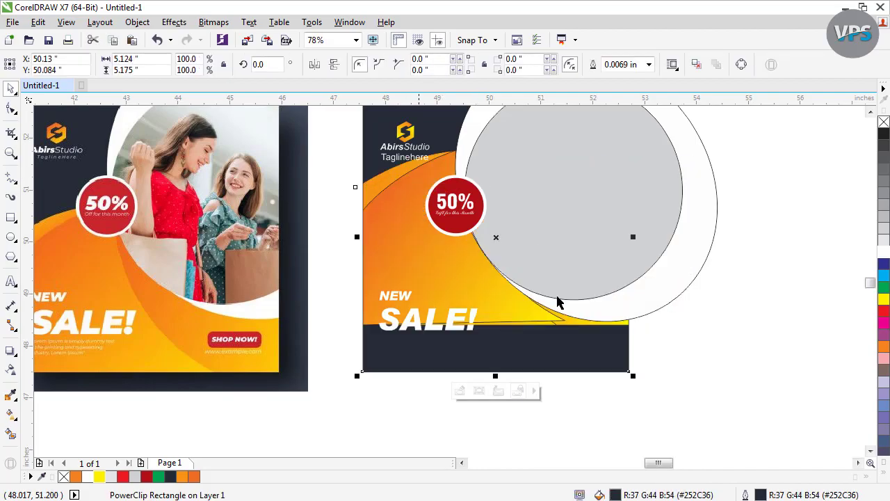
- Edit the PowerClip contents and move the wave group down to about Y 48.93 in, covering the square's lower part
left_click(463, 390)
left_click(432, 234)
left_click_drag(431, 235, 431, 297)
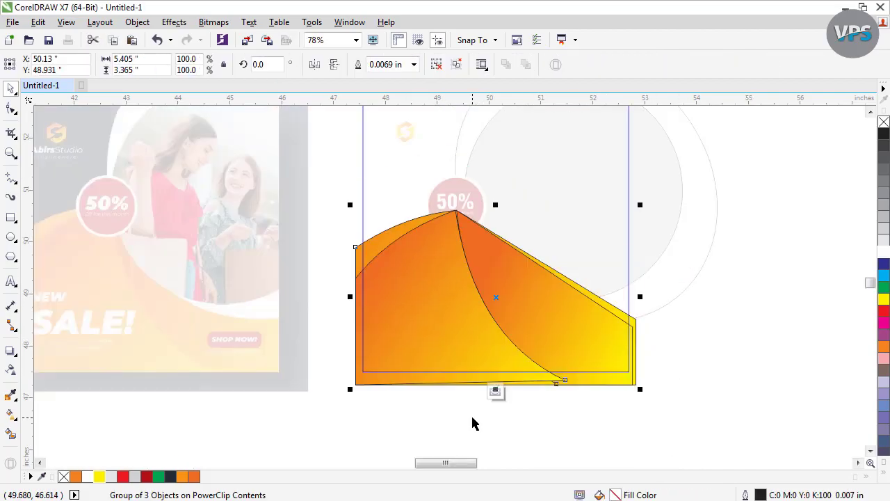
left_click(495, 391)
- Group the grey circle with the white curve behind it and PowerClip the group inside the poster square
left_click(623, 255)
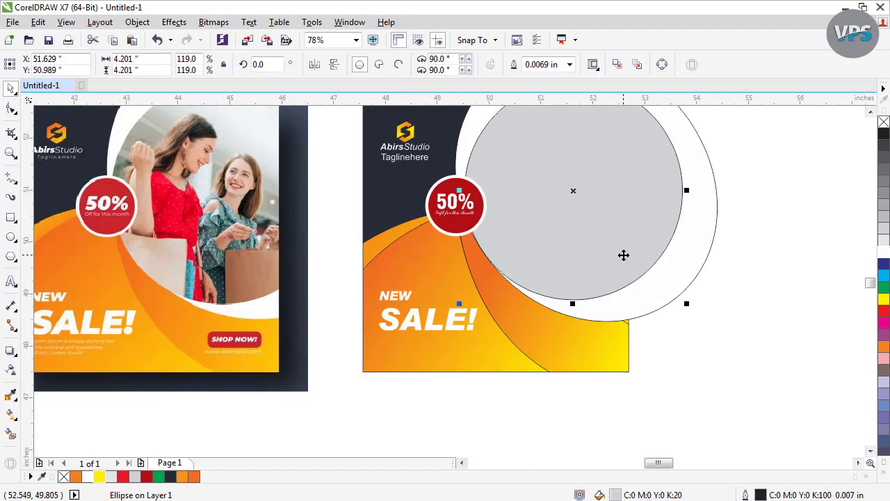
left_click(679, 268, "shift")
key("ctrl+g")
right_click(680, 265)
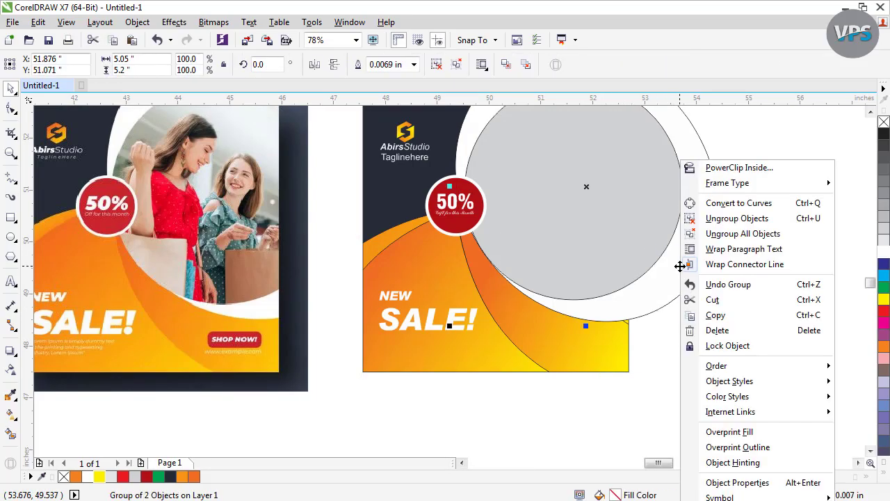
left_click(710, 172)
left_click(493, 322)
- Edit the PowerClip contents and position the circle group at about X 51.66 in, Y 51.34 in
left_click(462, 392)
left_click_drag(517, 264, 526, 240)
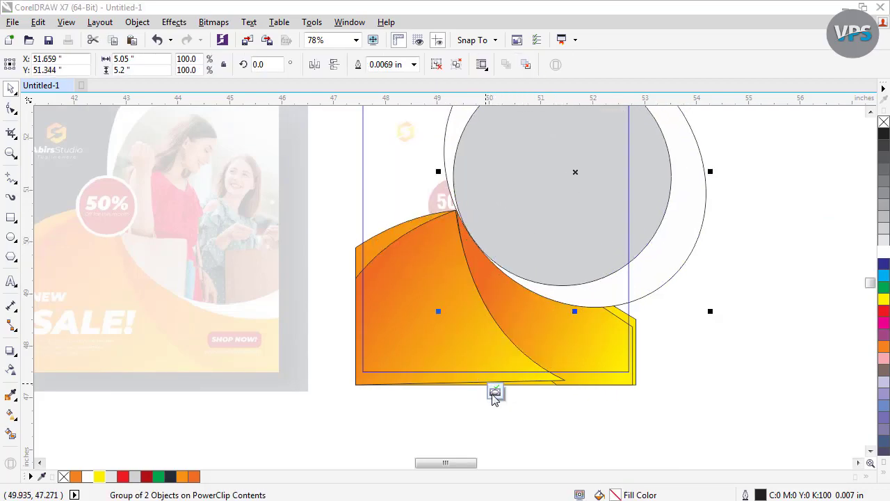
left_click(493, 394)
- Enlarge the clipped wave group to about 106.3% and stretch its width to about 120.3% to close the gap at the right edge
left_click(672, 246)
key("F2")
left_click_drag(703, 139, 316, 405)
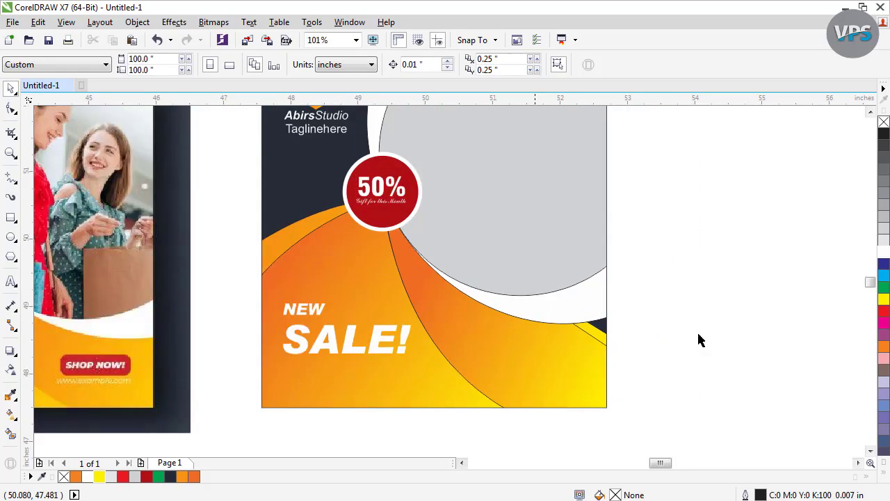
left_click(590, 267)
scroll(603, 280, "down", 3)
left_click(567, 320, "ctrl")
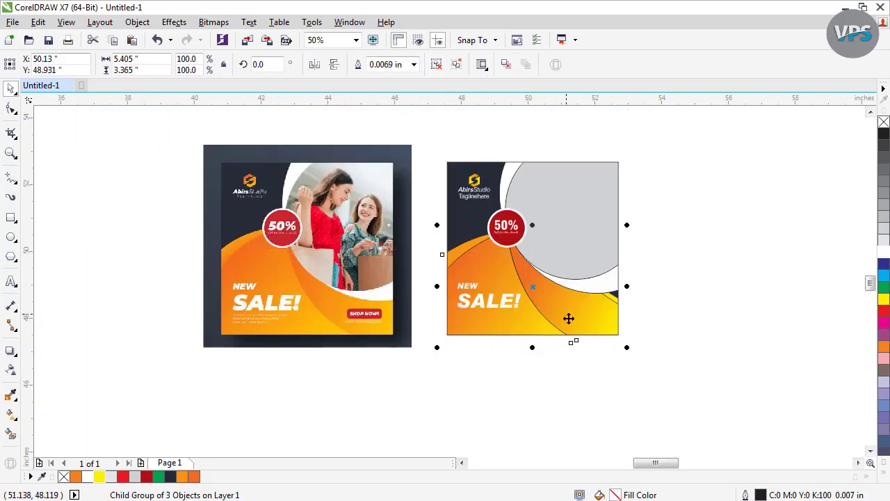
left_click_drag(627, 348, 634, 327)
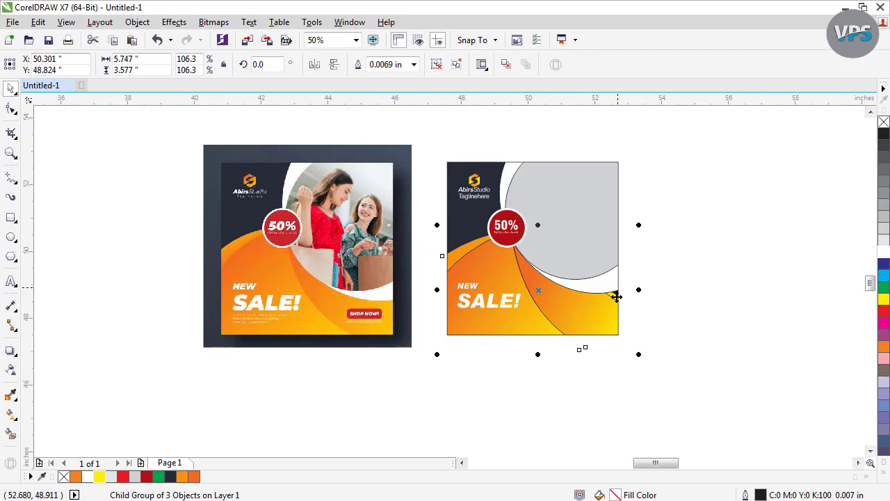
left_click_drag(640, 290, 665, 285)
left_click(587, 119)
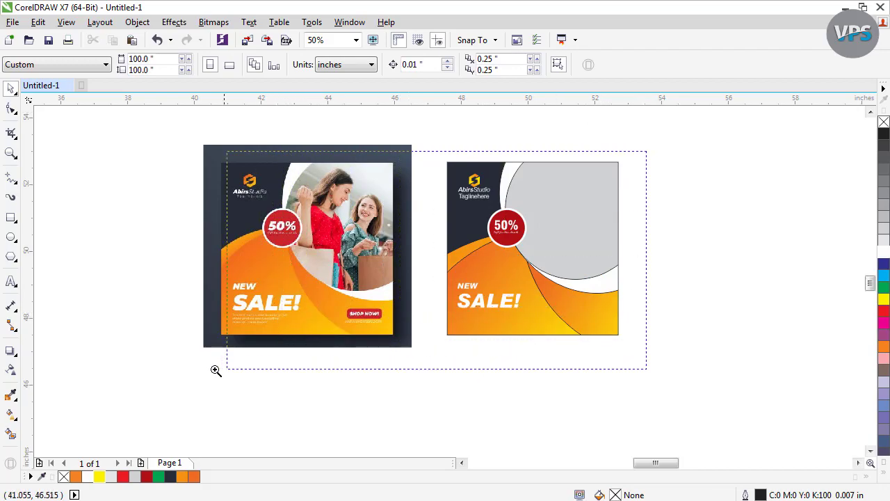
- Remove the outlines from the wave group and the circle group inside the PowerClip, and finish editing its contents
left_click_drag(225, 370, 209, 376)
left_click(624, 273)
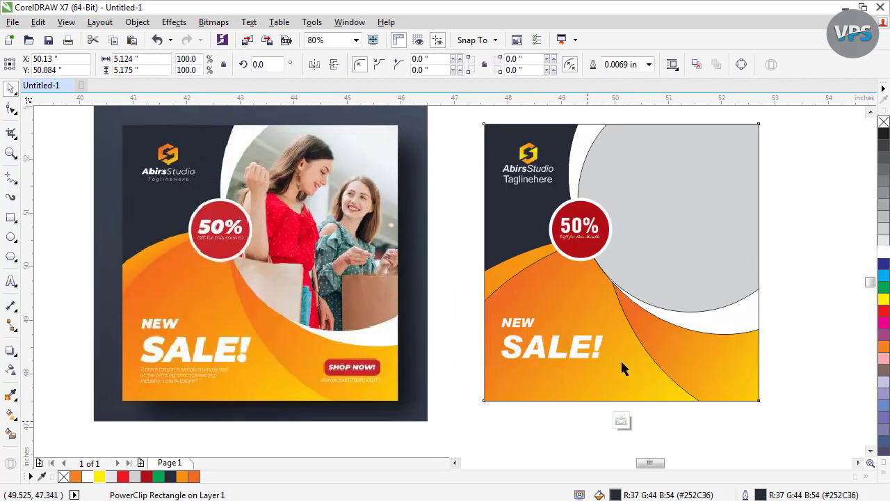
left_click(619, 422)
left_click(413, 64)
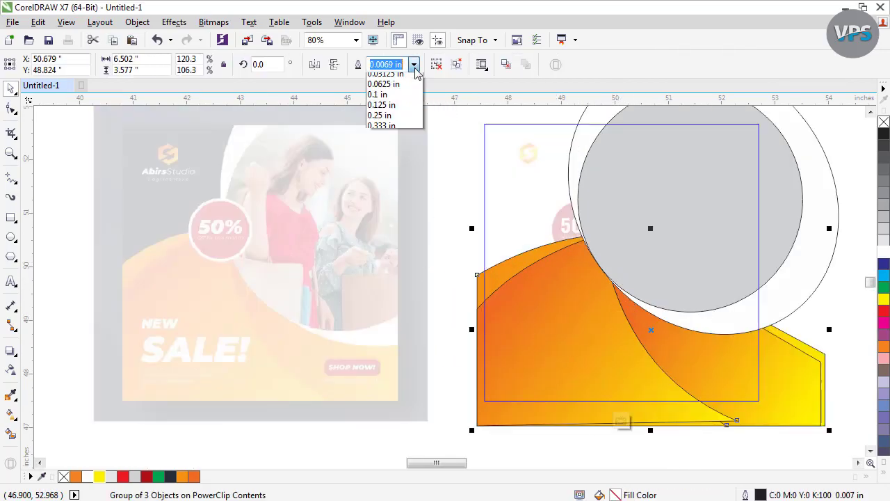
left_click(377, 77)
key("Escape")
left_click(641, 203)
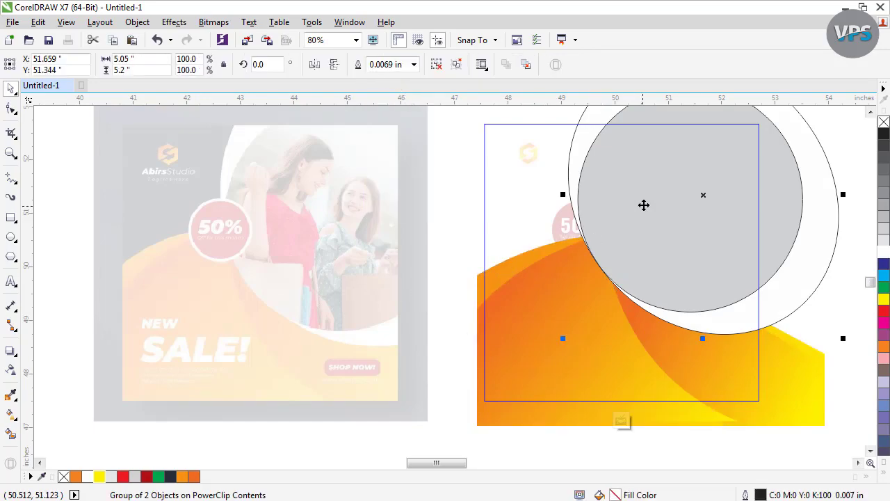
left_click(630, 420)
left_click(795, 212)
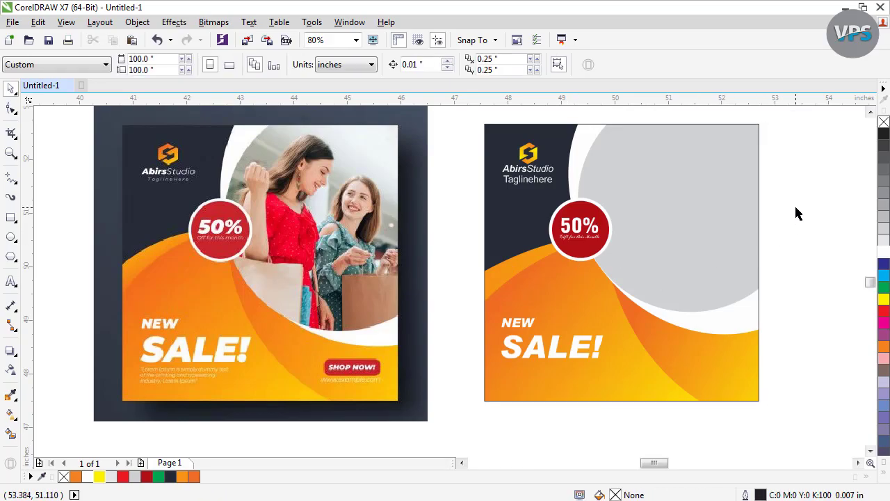
key("F4")
left_click_drag(440, 147, 226, 323)
scroll(303, 141, "down", 3)
key("F2")
left_click_drag(268, 148, 489, 265)
left_click(340, 190)
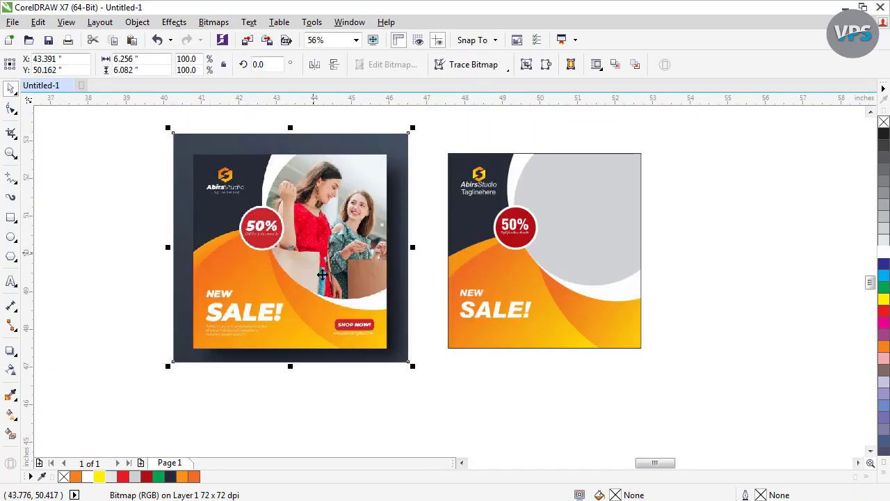
left_click(678, 208)
left_click(269, 183)
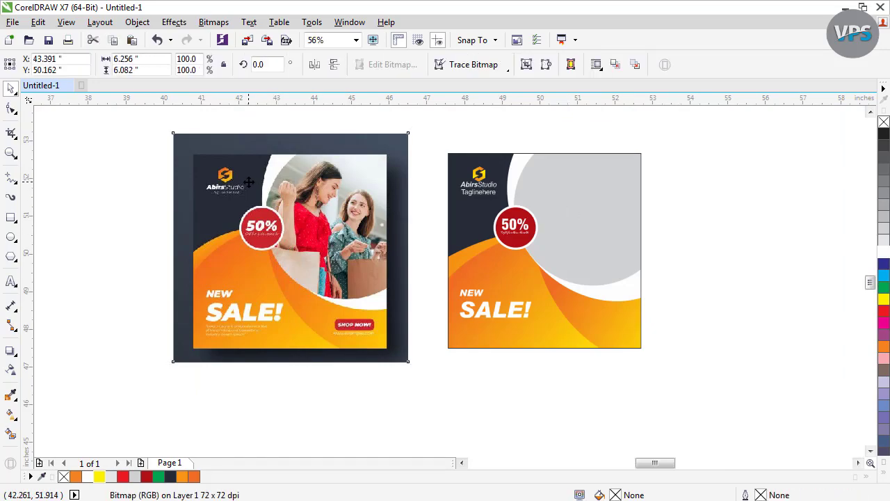
left_click(249, 182)
- Switch to Chrome and search Google for "GILR PICS" in a new tab
left_click(113, 492)
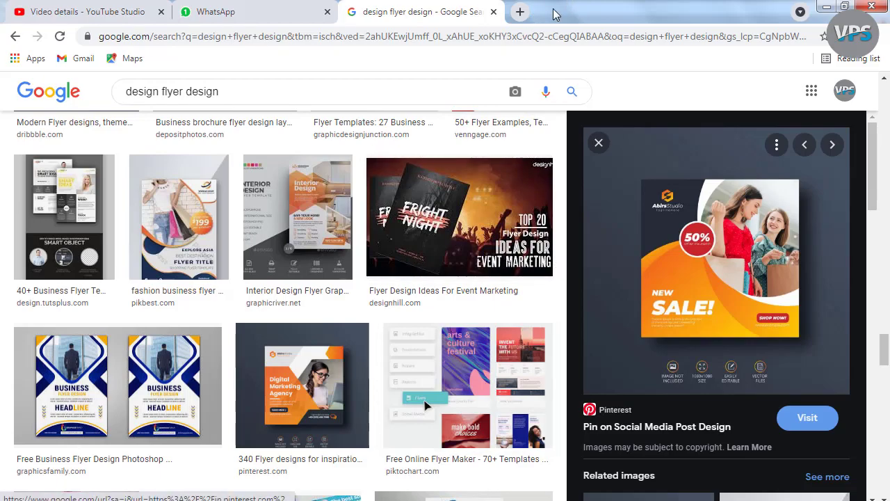
left_click(520, 12)
left_click(386, 288)
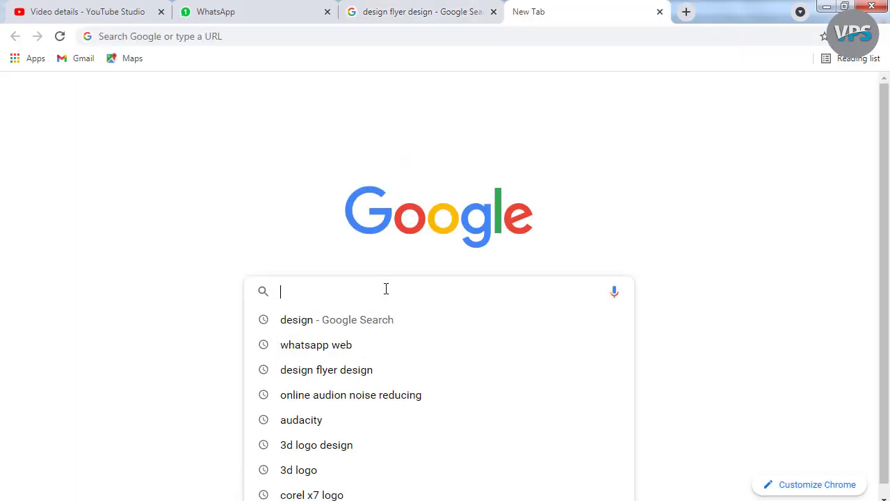
type("GILR IC")
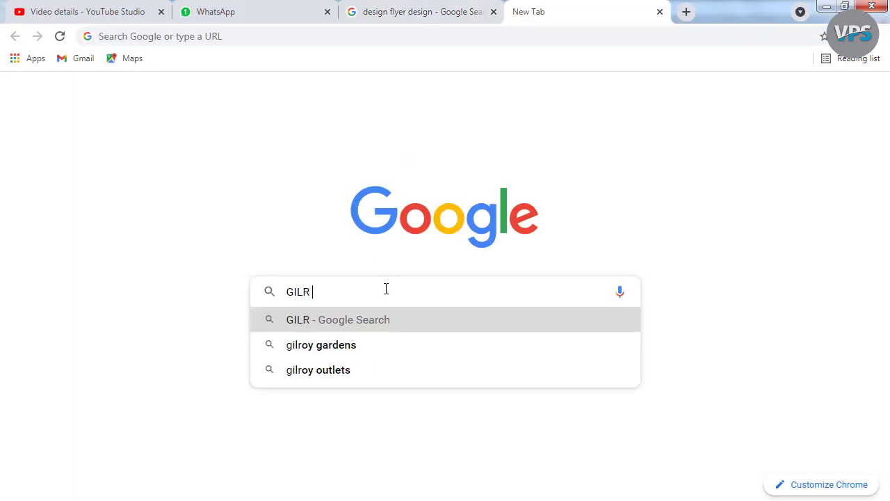
key("BackSpace")
key("BackSpace")
key("BackSpace")
type("PICS")
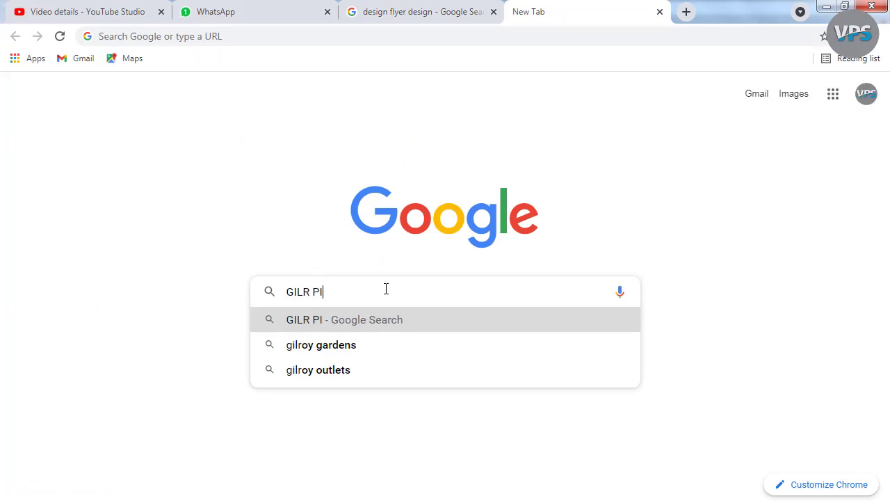
key("Return")
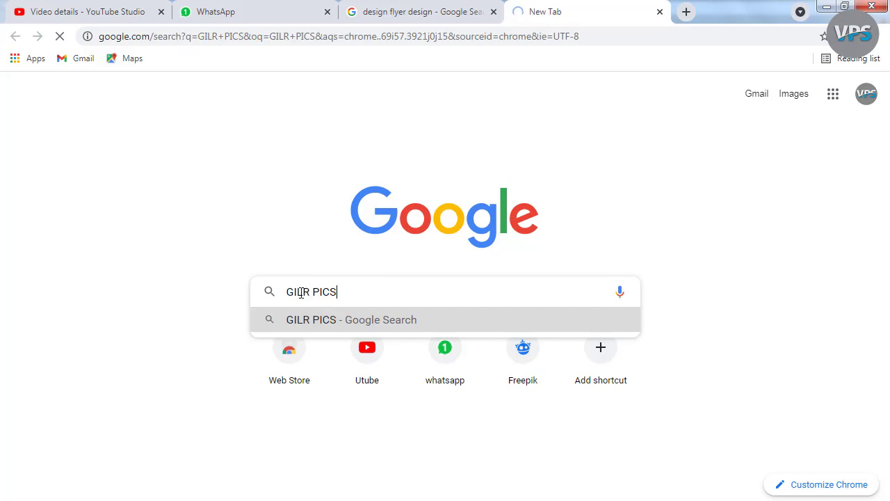
- Switch back to CorelDRAW and place a copy of the reference image about 2 in to the right of the original
left_click(827, 6)
left_click(427, 197)
left_click(295, 198)
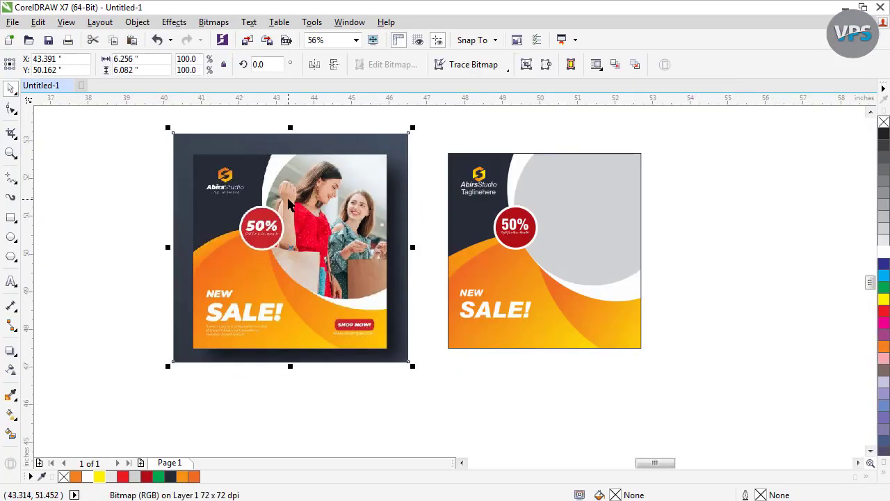
left_click_drag(346, 179, 385, 176)
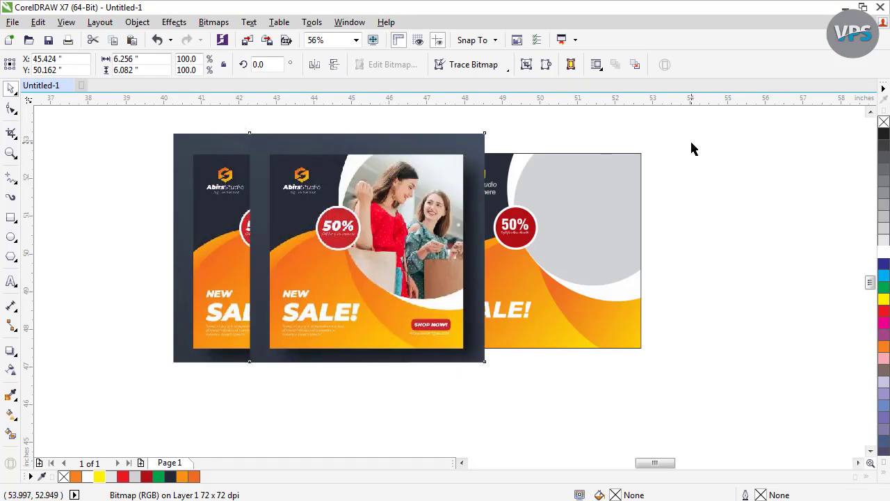
- PowerClip the copied reference image inside the poster square and open the square's contents for editing
right_click(386, 115)
left_click(426, 122)
left_click(579, 185)
left_click(507, 367)
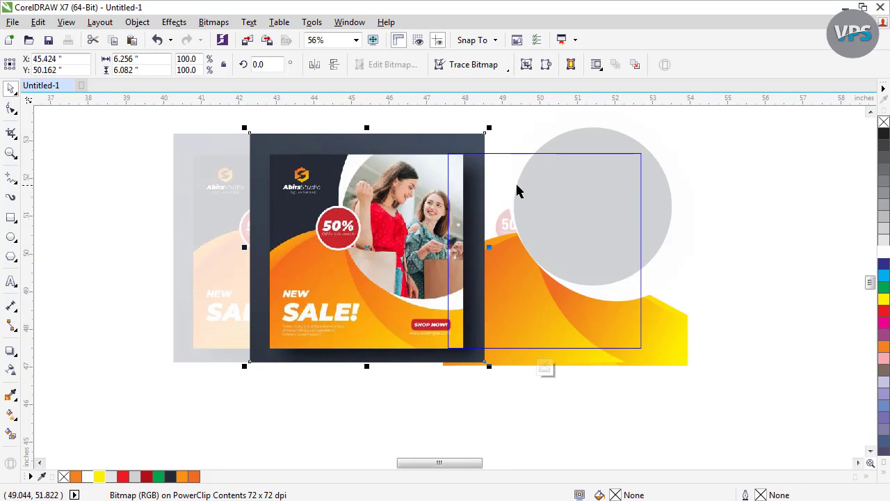
double_click(553, 184)
key("ctrl+u")
key("Escape")
left_click_drag(586, 199, 602, 173)
key("ctrl+z")
- PowerClip the reference image copy inside the grey circle and open the circle's contents for editing
left_click(437, 167)
right_click(437, 167)
left_click(473, 106)
left_click(595, 212)
left_click(718, 231)
left_click(619, 214)
left_click(604, 292)
left_click(571, 282)
left_click(556, 303)
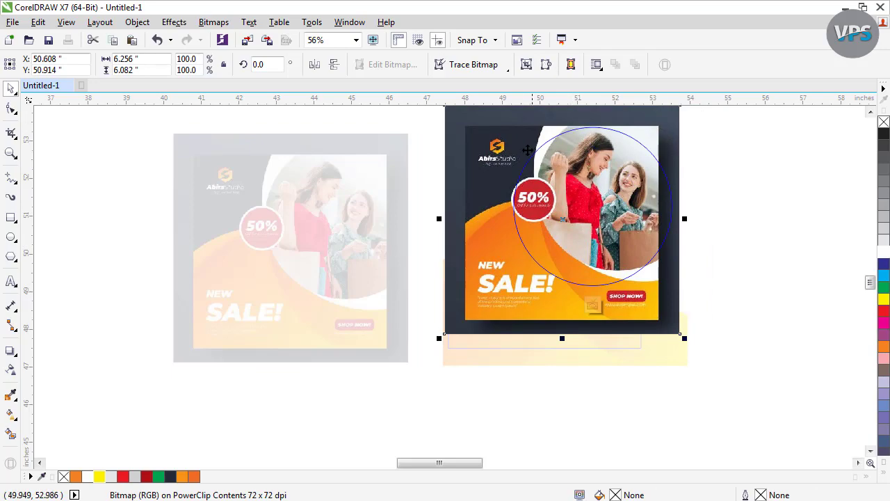
- Position the image so the two women fill the circle, and finish editing both the circle and the poster square
left_click(692, 272)
left_click(600, 174)
mouse_move(601, 175)
left_mouse_down()
mouse_move(588, 188)
mouse_move(600, 189)
left_mouse_up()
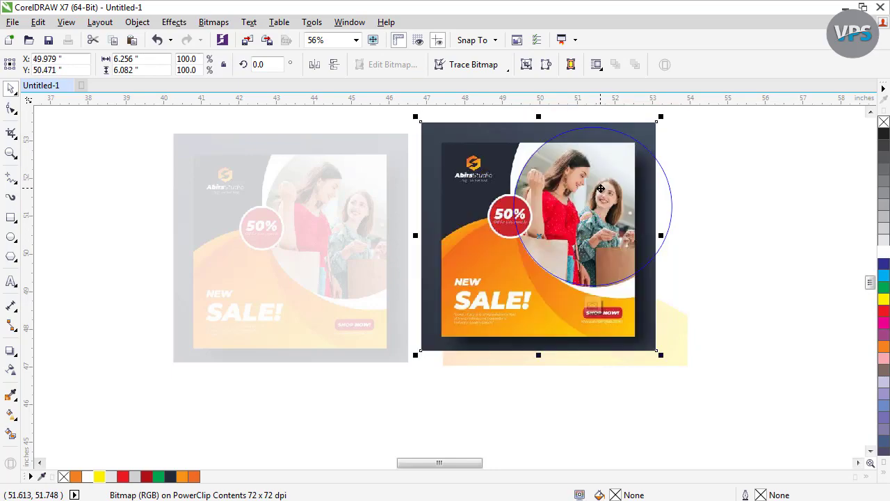
left_click(593, 307)
left_click(749, 228)
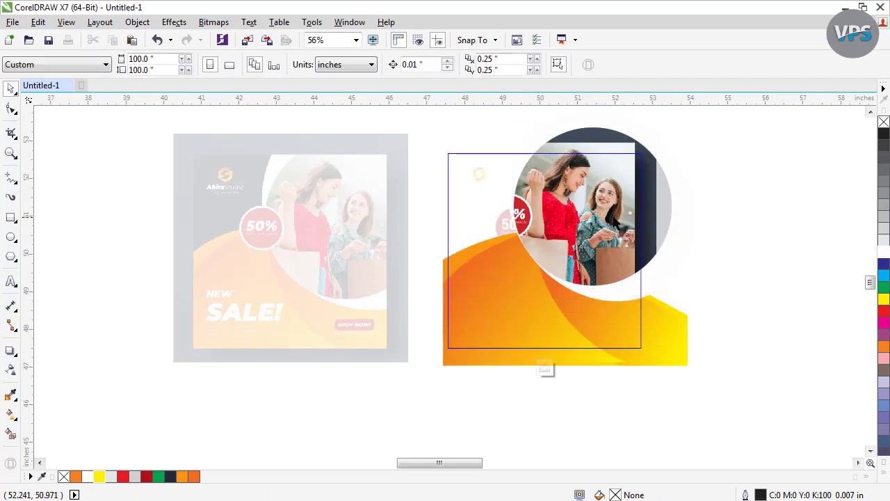
left_click(546, 369)
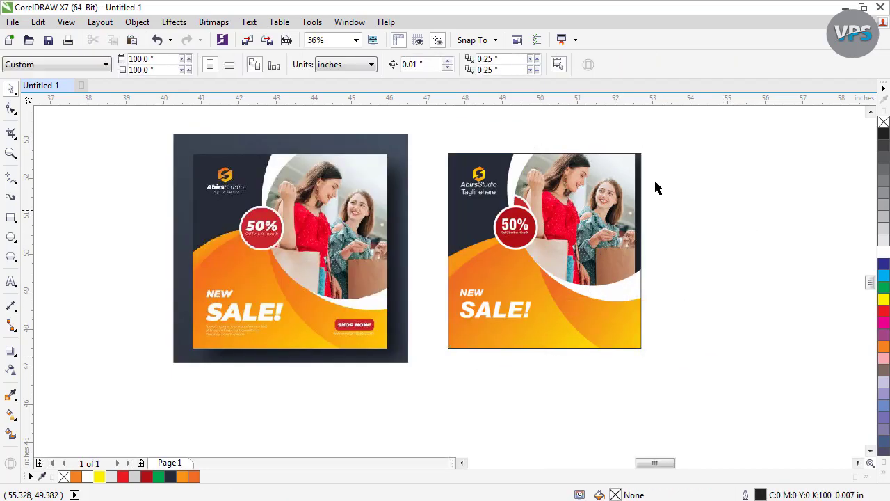
scroll(703, 184, "up", 2)
left_click(544, 254)
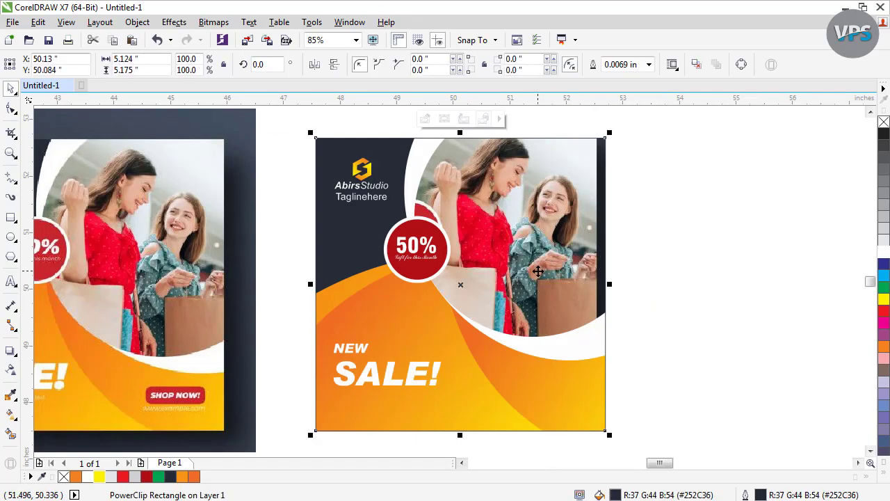
left_click(527, 255, "ctrl")
left_click_drag(514, 249, 527, 256)
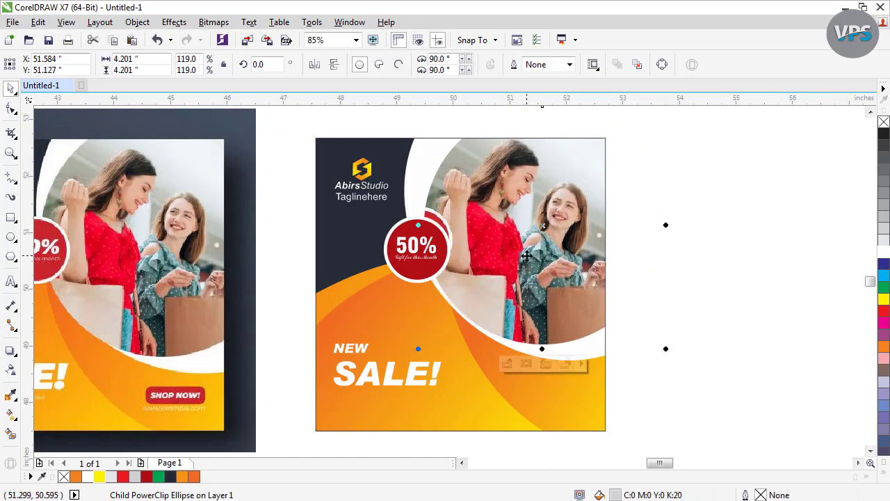
key("ctrl+z")
- Reposition the women's photo inside the circle to hide its own badge, and stretch its width to about 109.6% to cover both sides
left_click(534, 242)
left_click(534, 243, "ctrl")
left_click(532, 245, "ctrl")
mouse_move(532, 245)
left_mouse_down()
mouse_move(533, 255)
mouse_move(536, 242)
left_mouse_up()
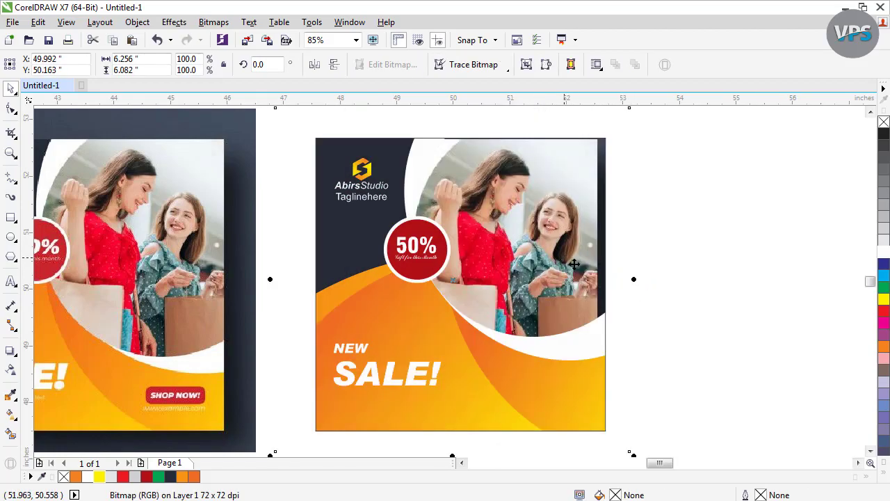
left_click_drag(629, 279, 648, 280)
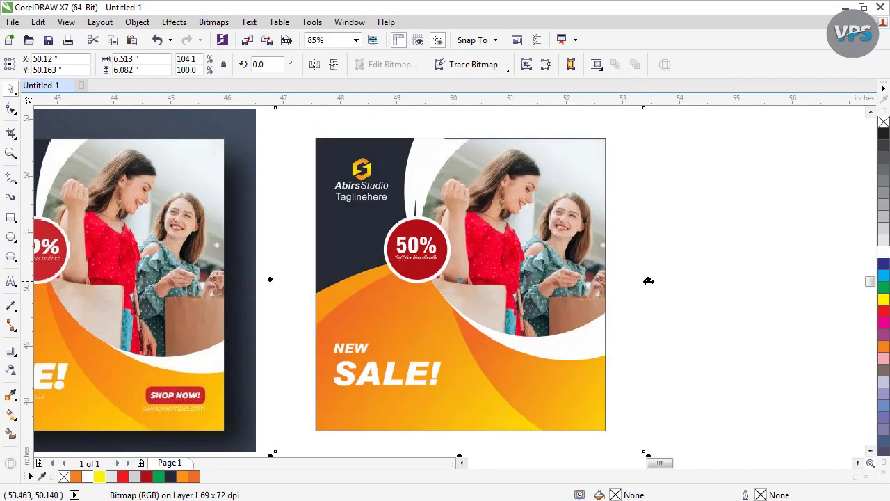
scroll(595, 194, "down", 2)
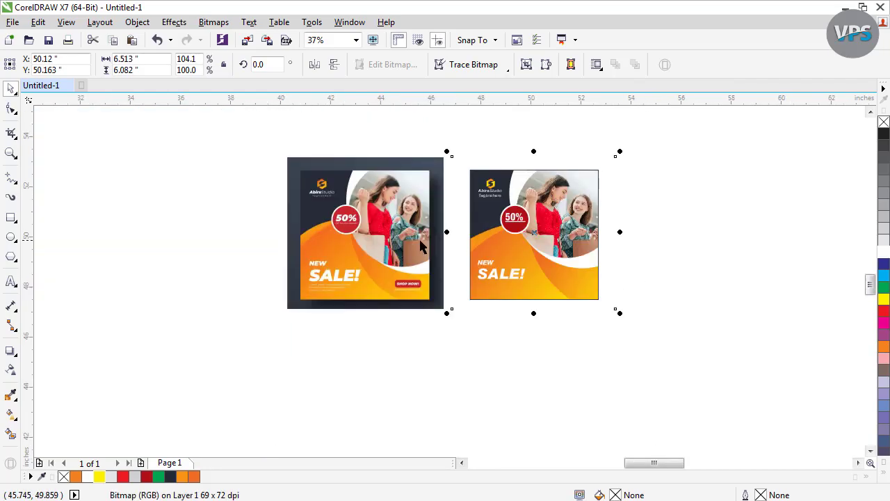
left_click_drag(445, 232, 443, 233)
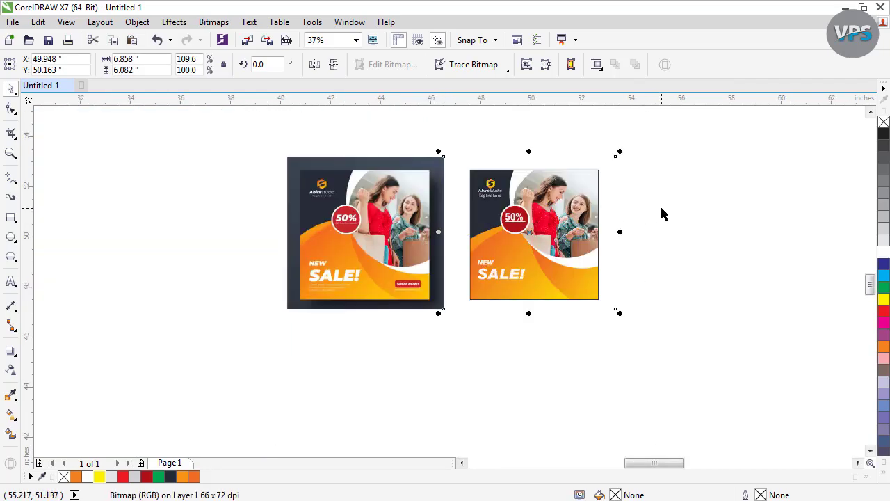
- Remove the outline from the poster square and deselect it
left_click(582, 191)
left_click(648, 64)
left_click(612, 79)
key("Escape")
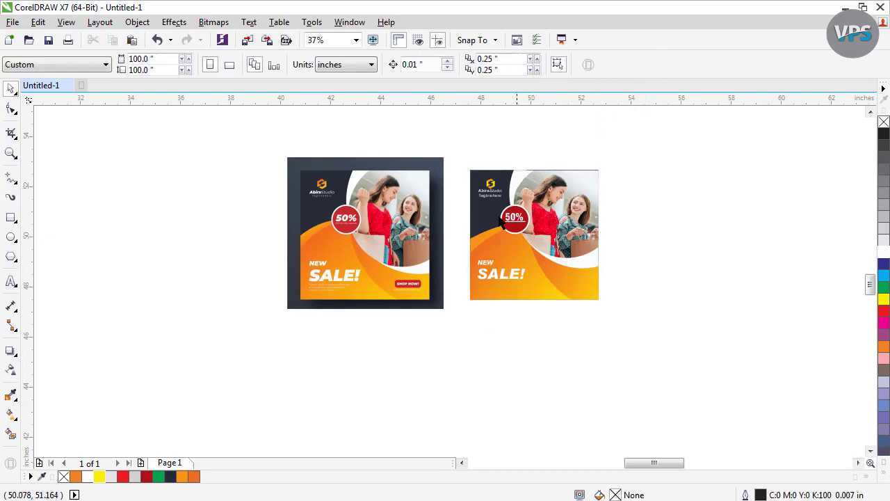
- Move the photo circle inside the poster up about 0.03 in to cover the dark line at the upper edge
left_click_drag(512, 222, 512, 222)
scroll(583, 160, "down", 1)
left_click(587, 179)
left_click(588, 180, "ctrl")
scroll(592, 188, "down", 2)
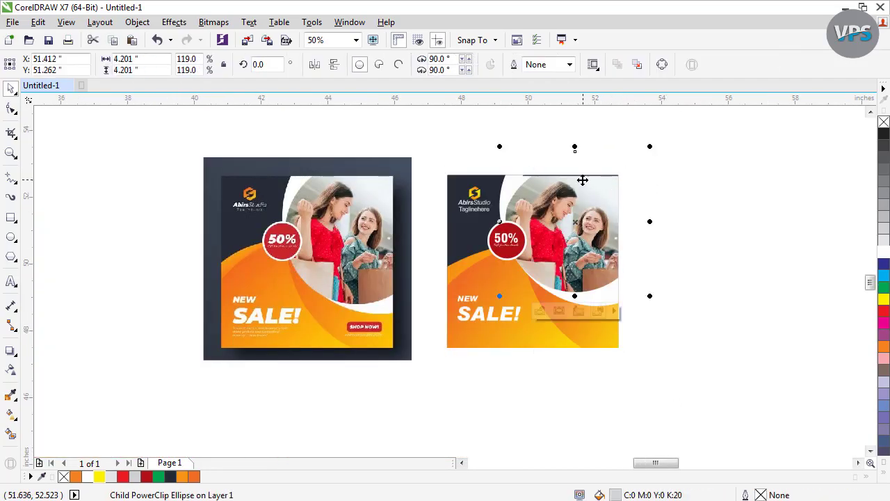
left_click_drag(578, 185, 578, 184)
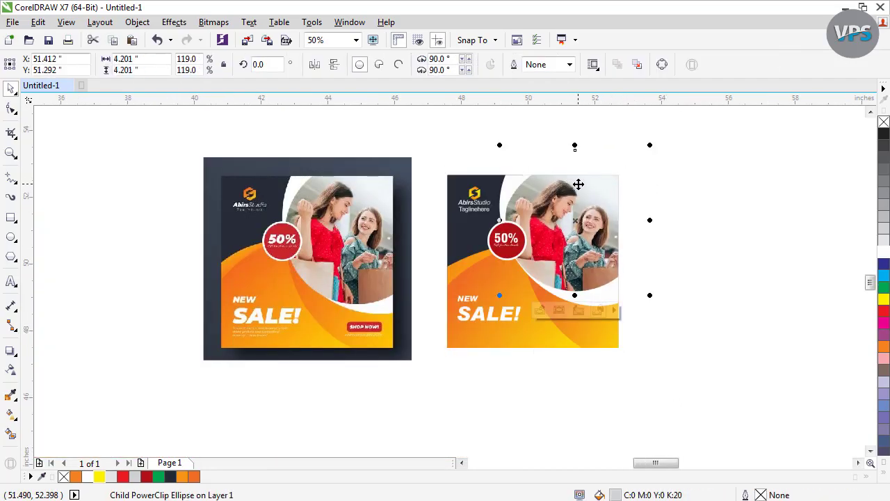
left_click(696, 217)
- Scale the original reference image to about 82.5% and place it just beside the finished poster for comparison
scroll(668, 170, "down", 2)
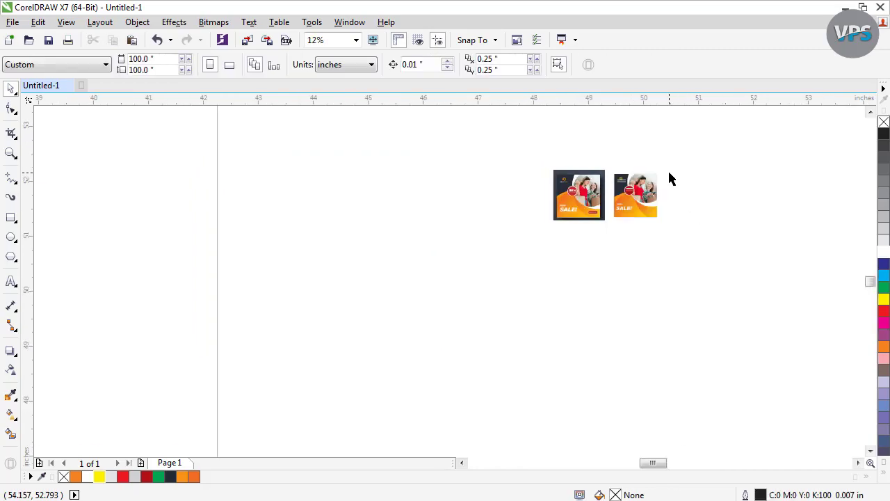
key("F4")
left_click(381, 178)
left_click_drag(456, 110, 415, 170)
left_click_drag(356, 204, 444, 205)
left_click_drag(496, 155, 514, 137)
left_click_drag(469, 194, 456, 194)
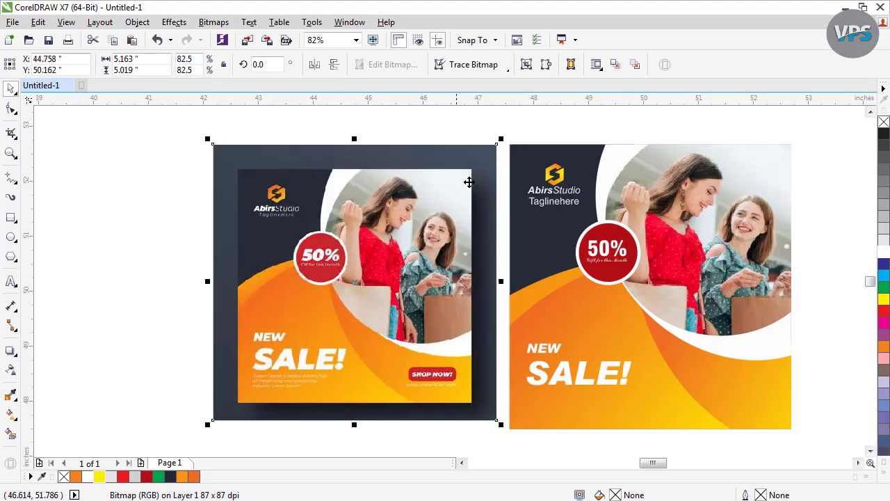